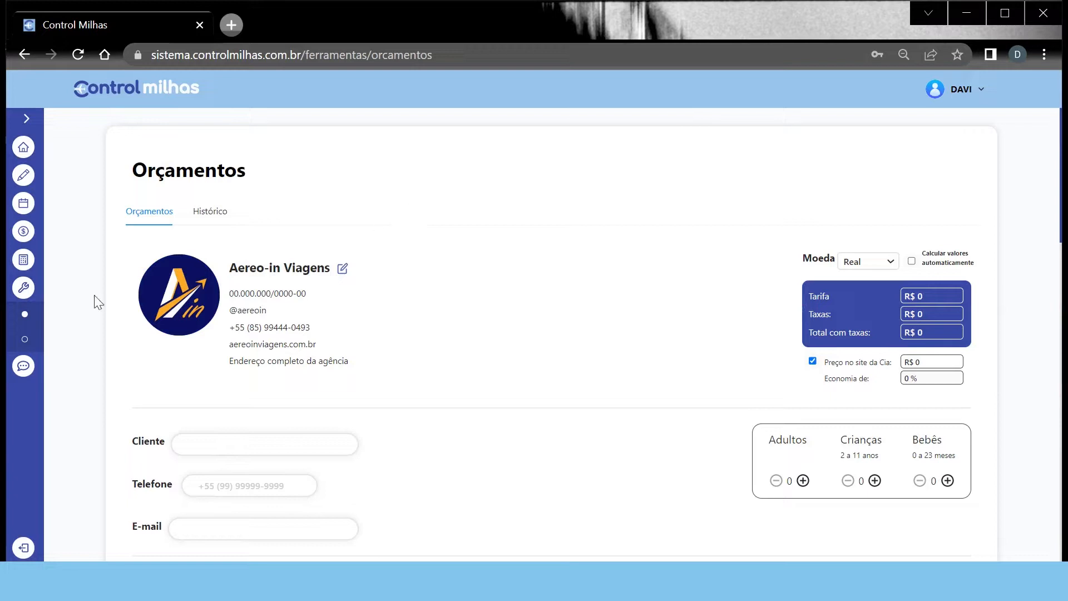
Look through the quote form's sections, from the agency details to the price composition table.
mouse_move(40, 249)
scroll(384, 329, down, 5)
scroll(426, 513, down, 6)
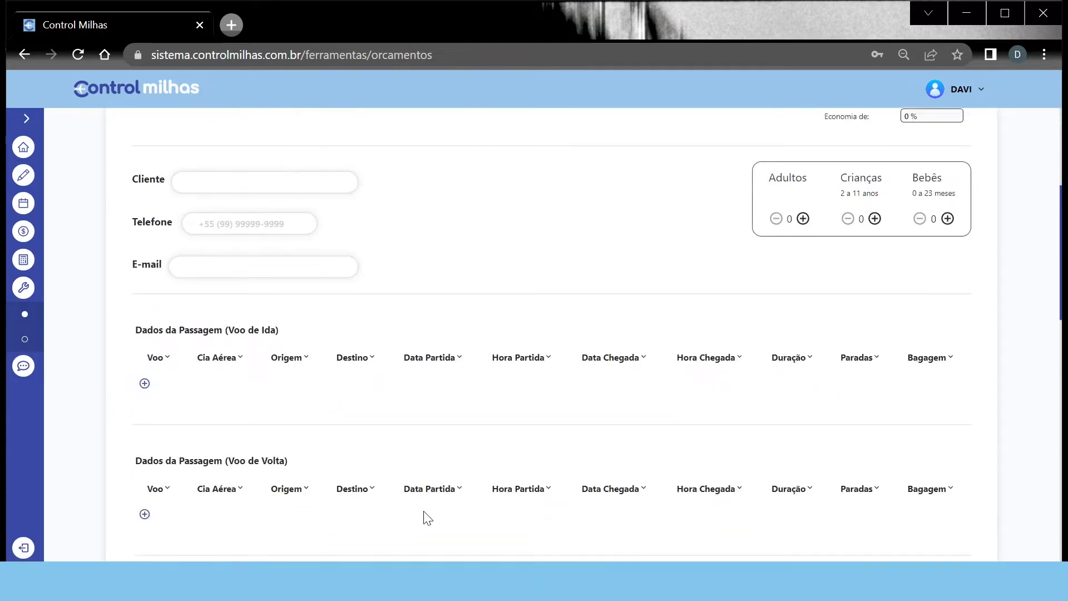
scroll(429, 511, up, 5)
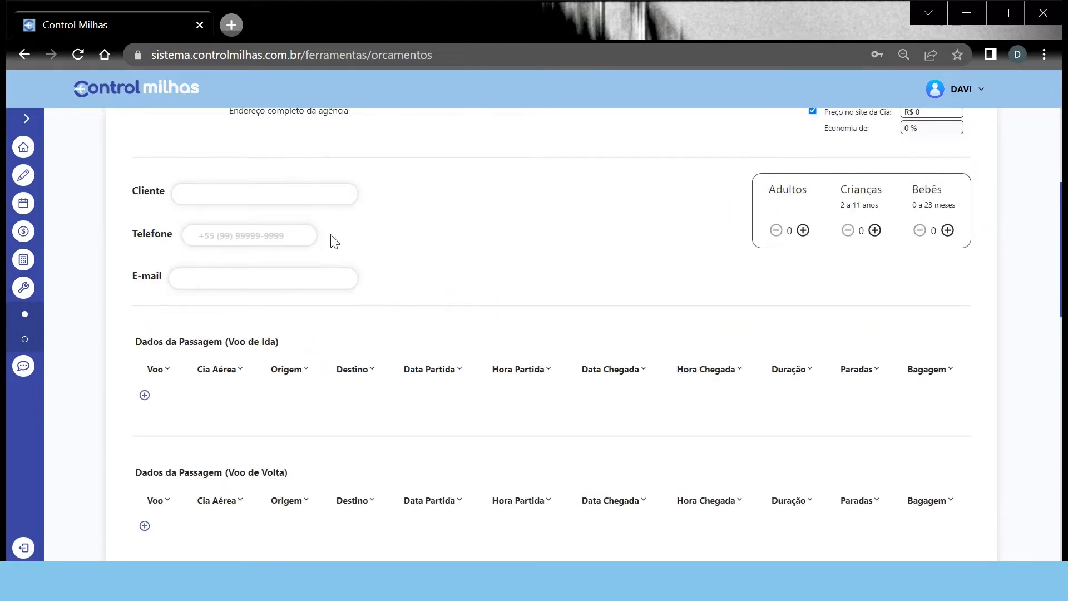
scroll(287, 439, down, 9)
scroll(289, 432, down, 7)
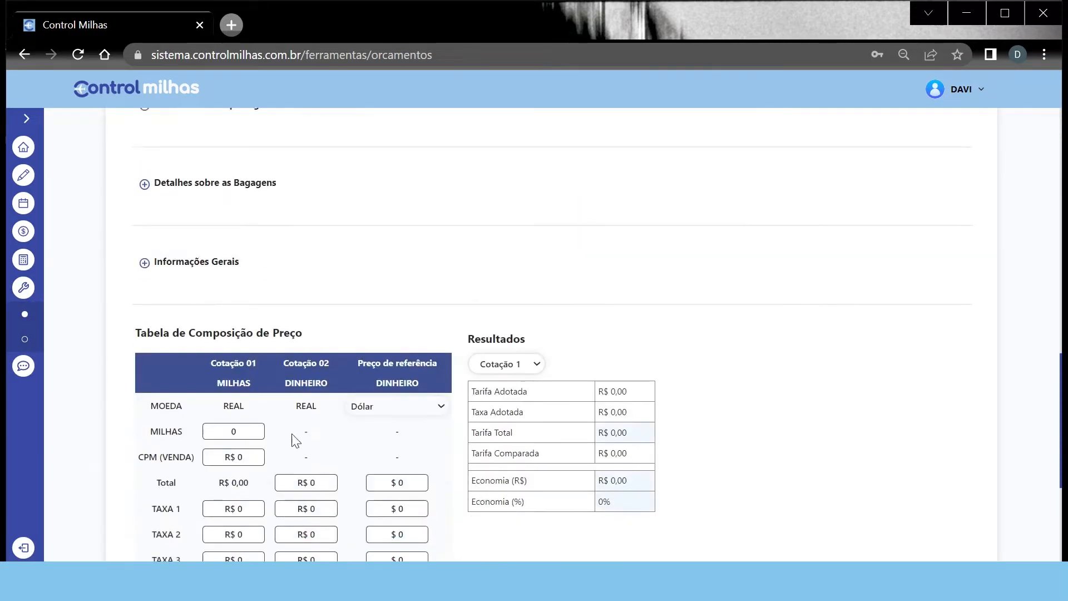
scroll(293, 434, up, 8)
scroll(293, 434, up, 10)
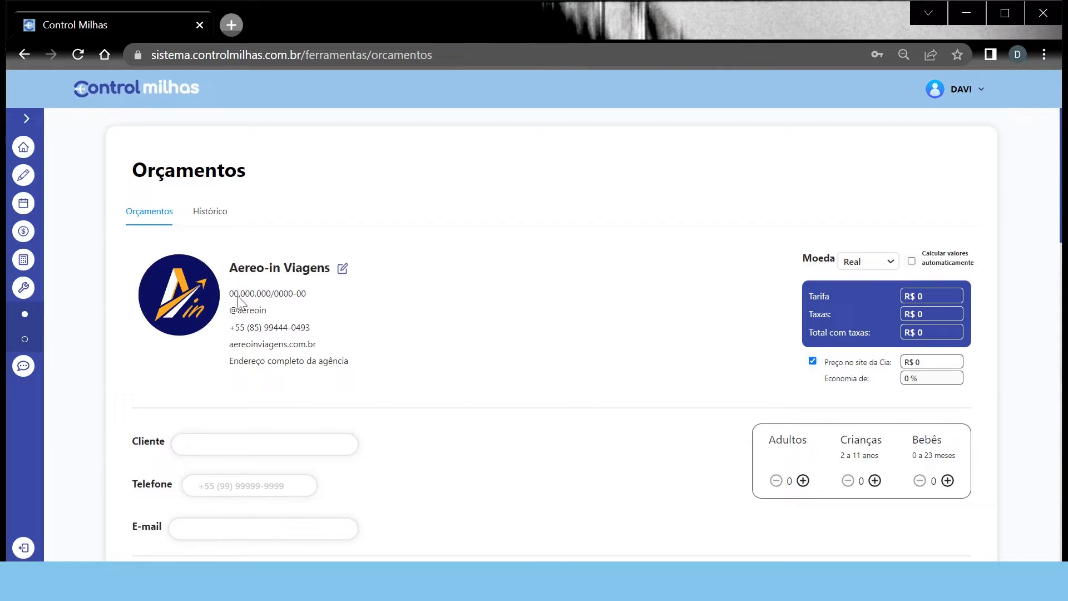
Open the agency's data for editing, review its logo and contact fields, and submit the update.
click(344, 269)
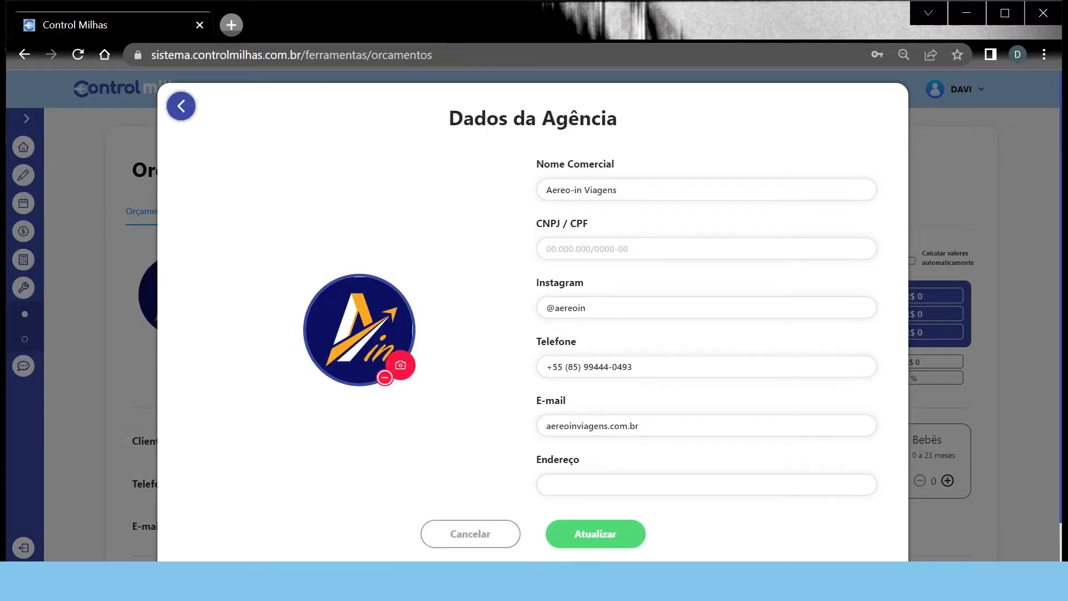
scroll(485, 300, down, 1)
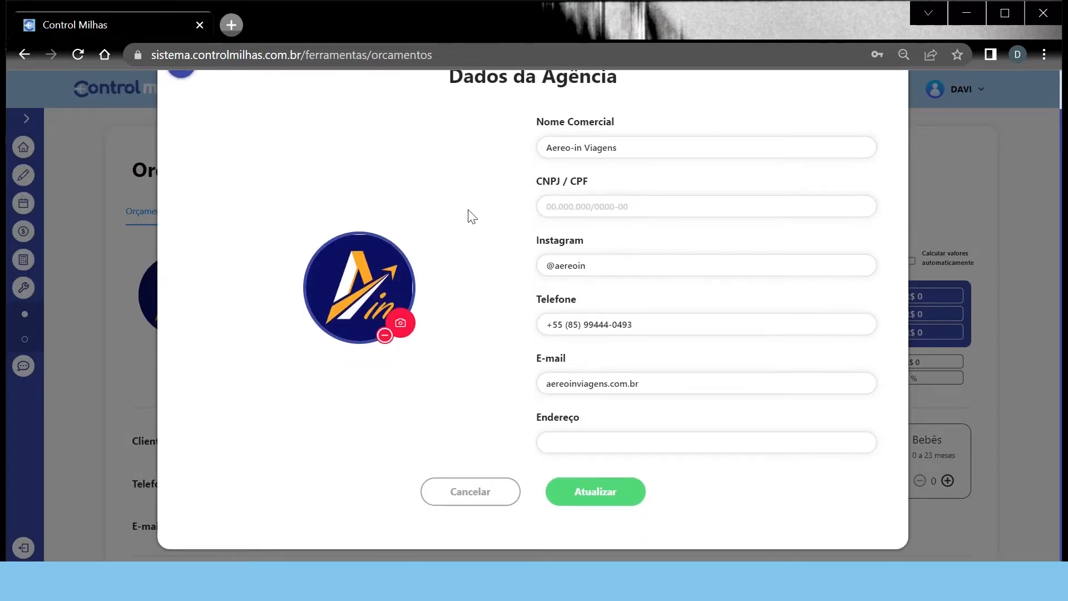
scroll(468, 211, up, 1)
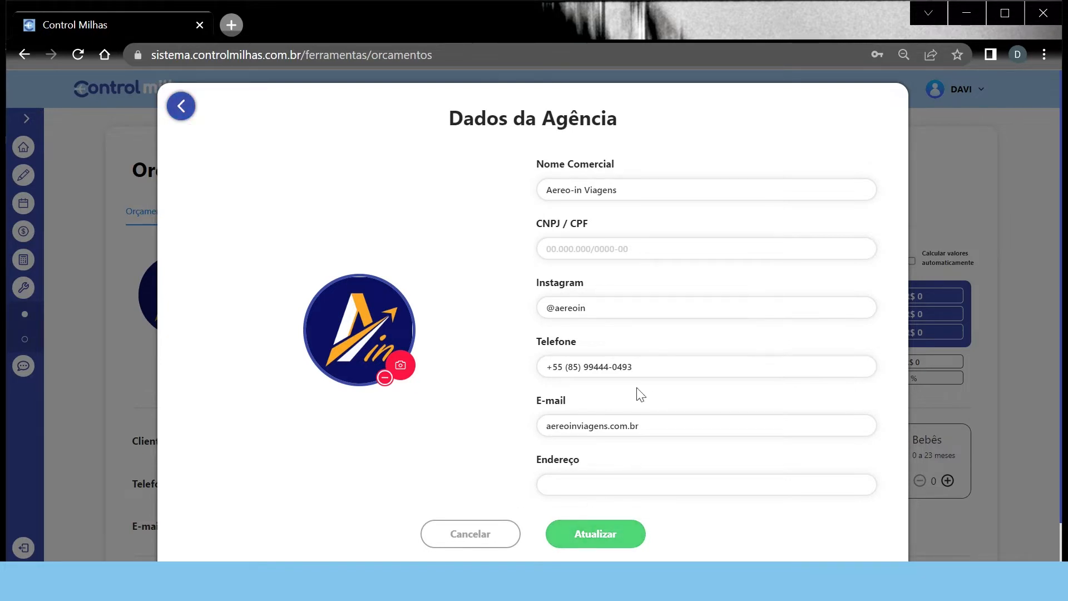
click(602, 533)
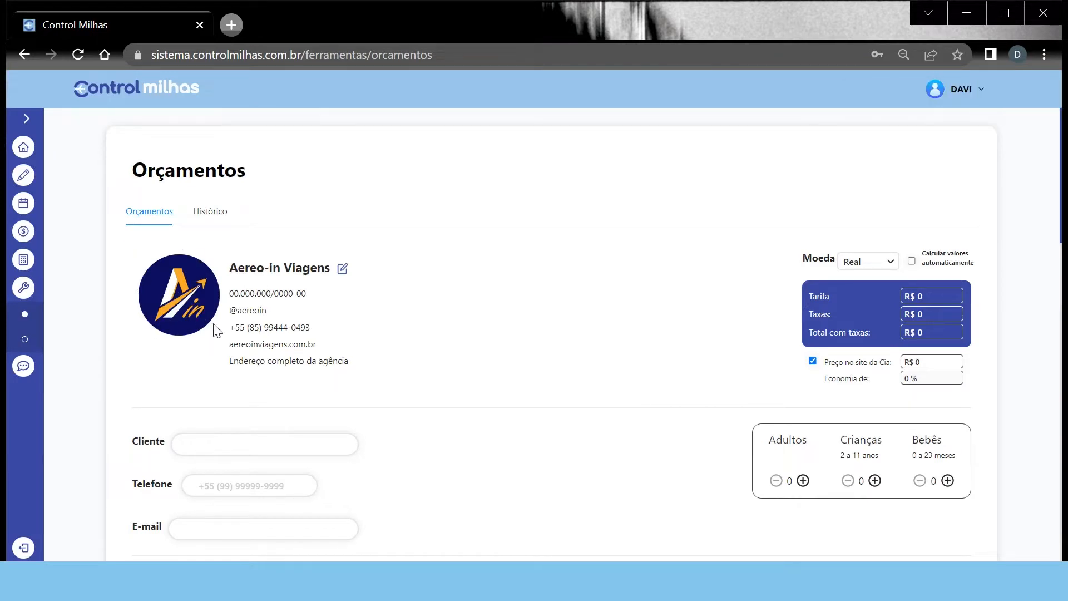
Fill in the client's name and phone number on the quote.
scroll(433, 270, down, 4)
scroll(403, 251, up, 3)
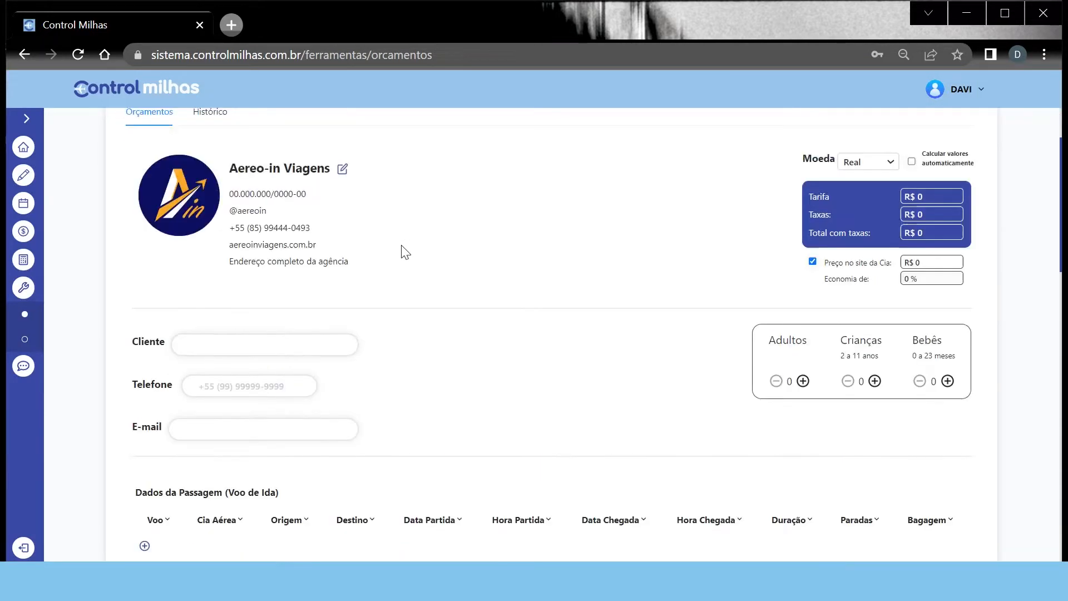
scroll(403, 252, down, 1)
click(187, 277)
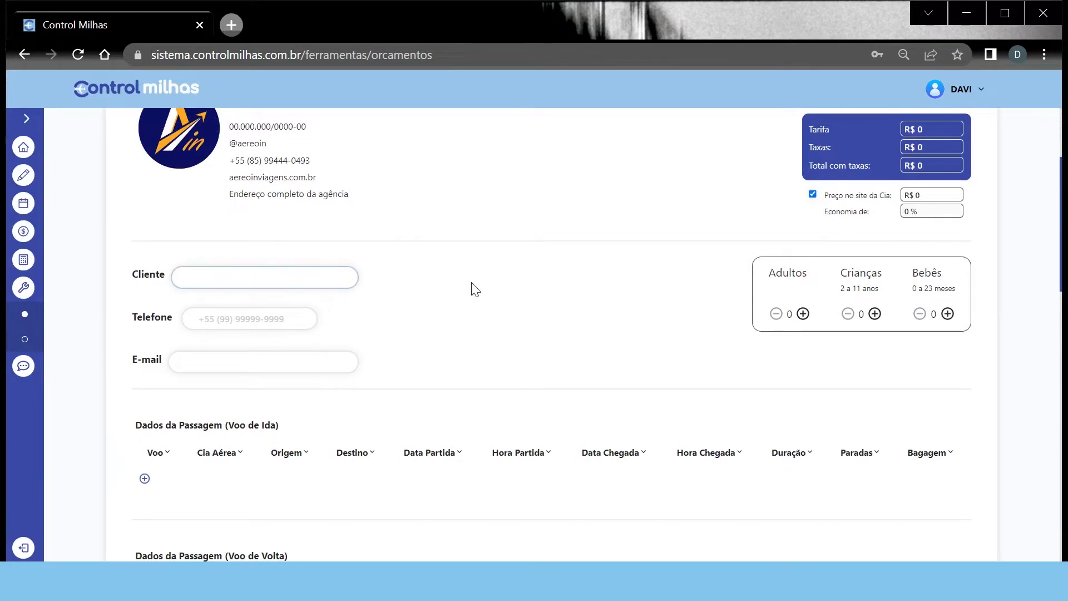
key(Caps_Lock)
text(JOAO)
key(Tab)
text(55 ()
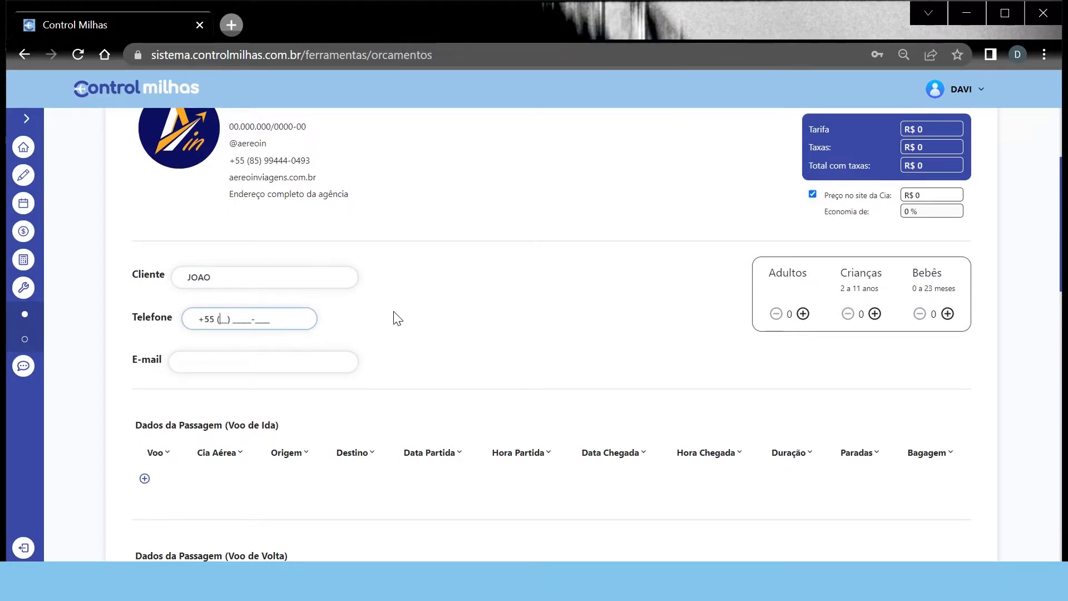
text(85) 91111-)
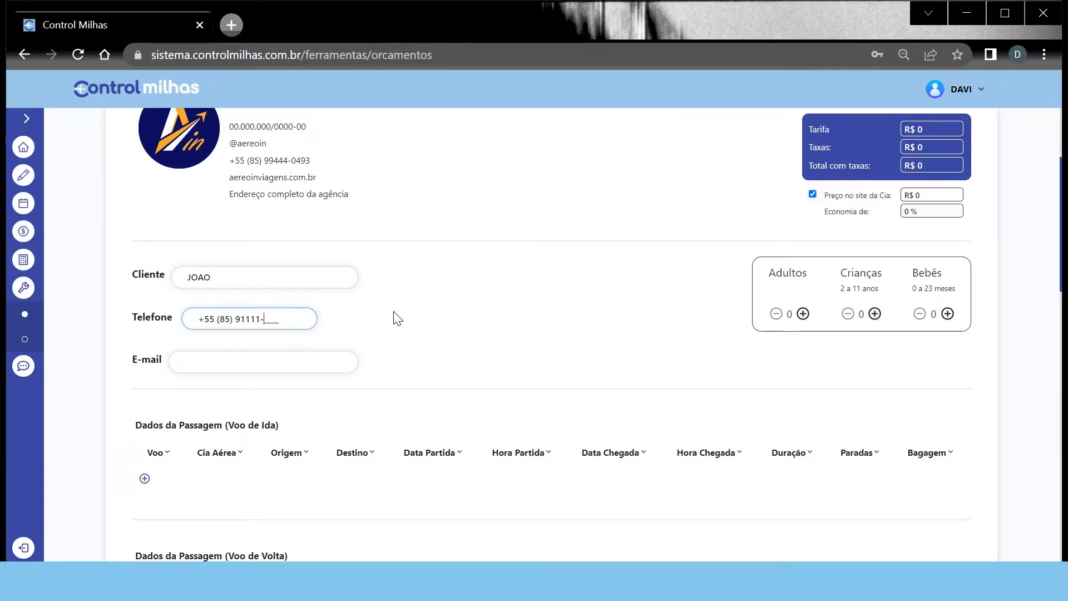
text(1111)
key(Tab)
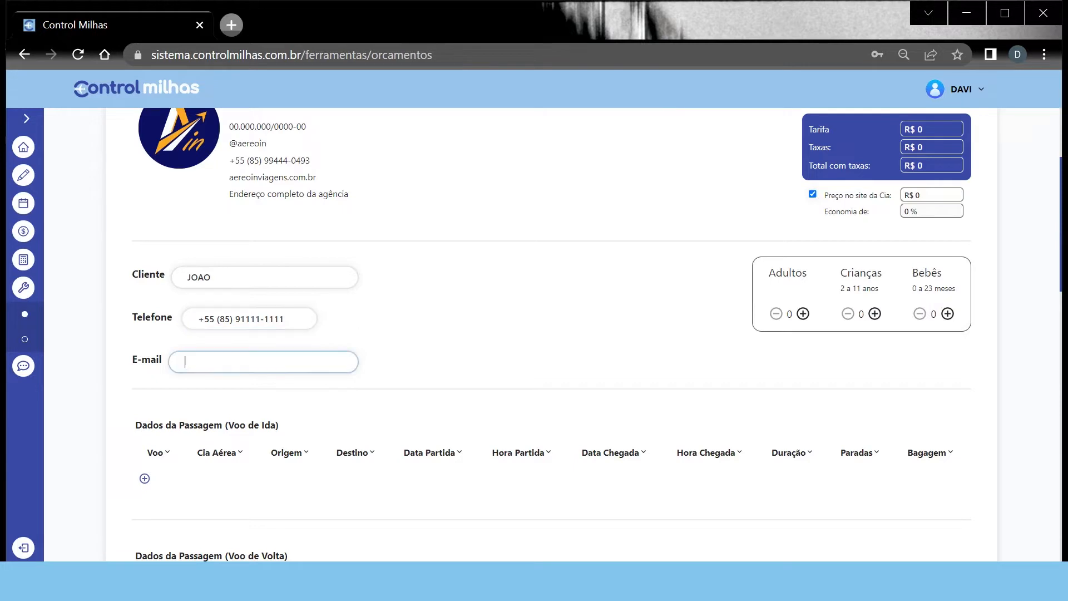
Fill in the client's e-mail address in lowercase.
text(JO)
key(BackSpace)
key(BackSpace)
key(Caps_Lock)
text(joao@teste.com)
click(568, 315)
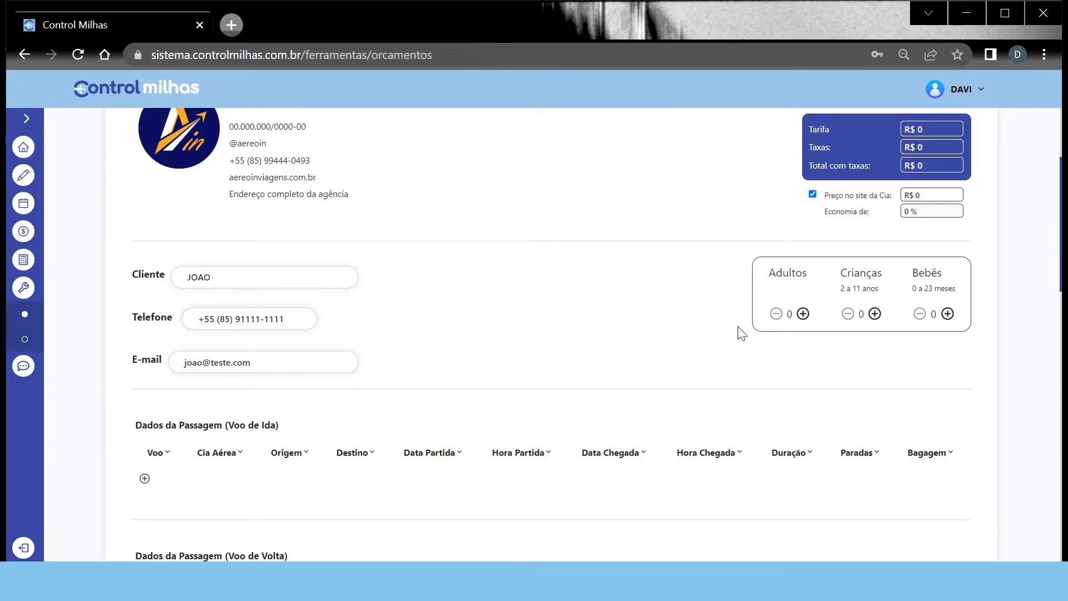
Set the quote's passengers to 2 adults and 1 child.
click(804, 315)
click(803, 314)
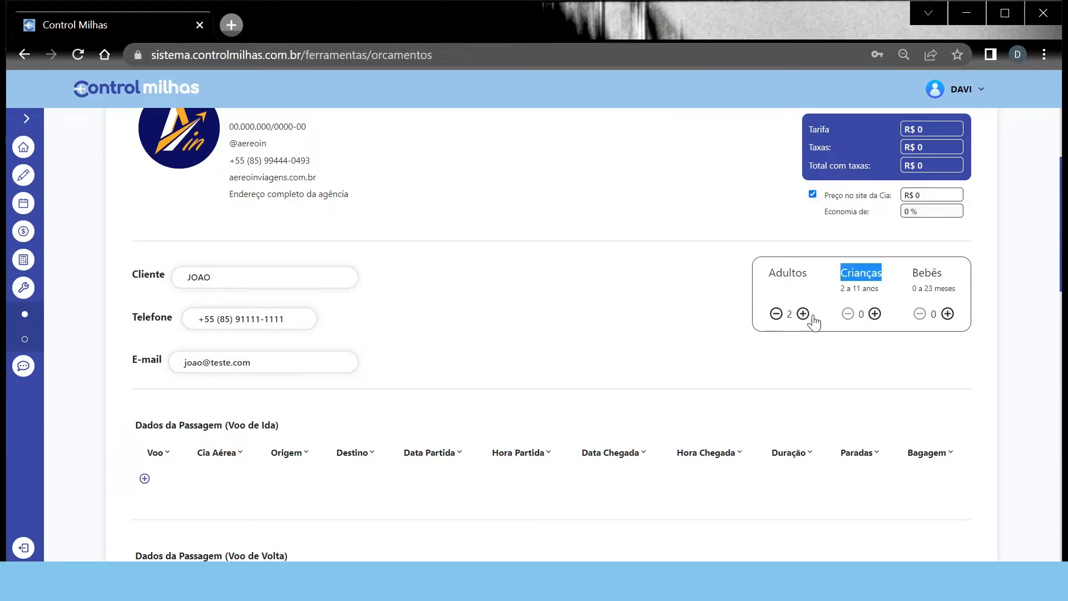
click(875, 314)
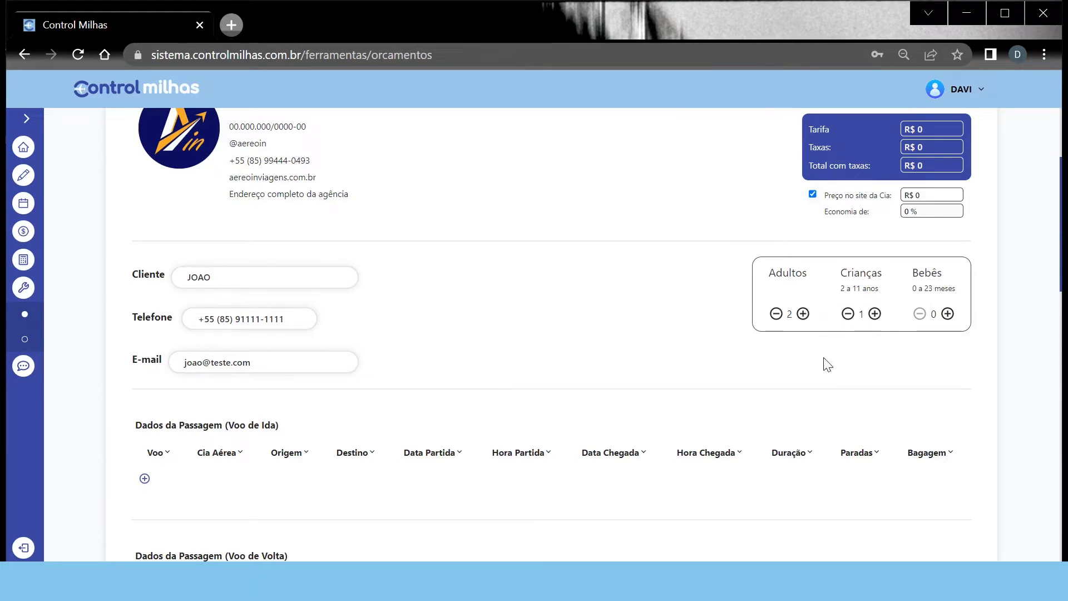
scroll(345, 422, down, 4)
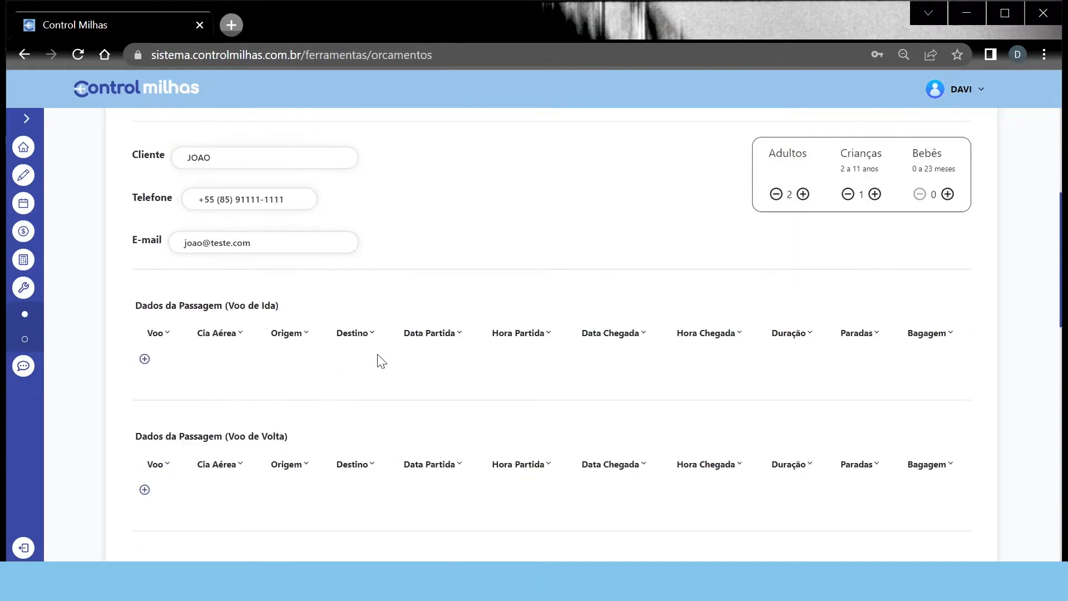
click(145, 228)
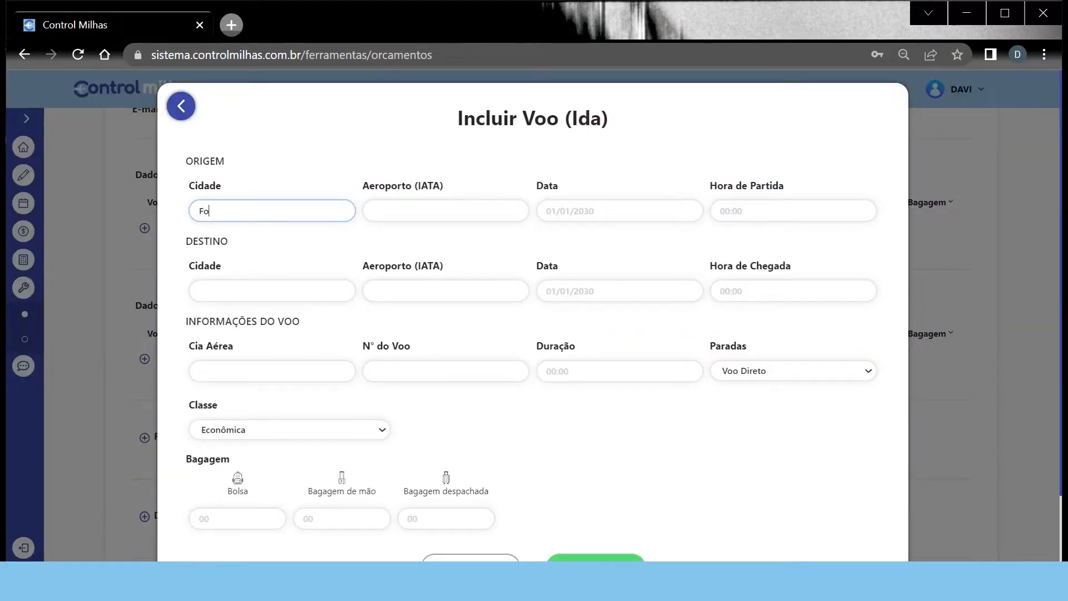
click(181, 106)
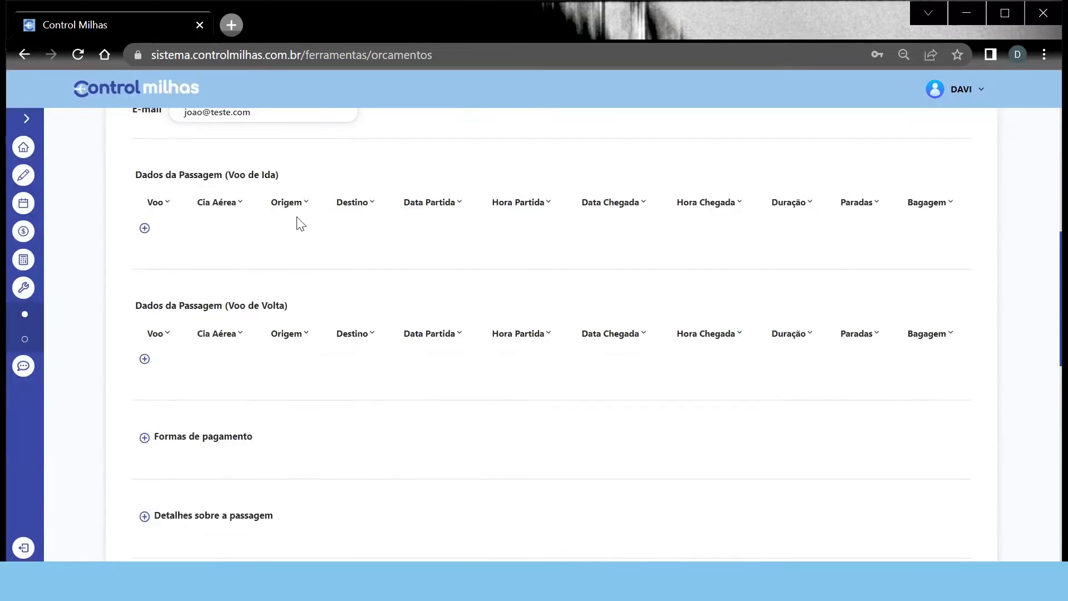
scroll(300, 228, up, 2)
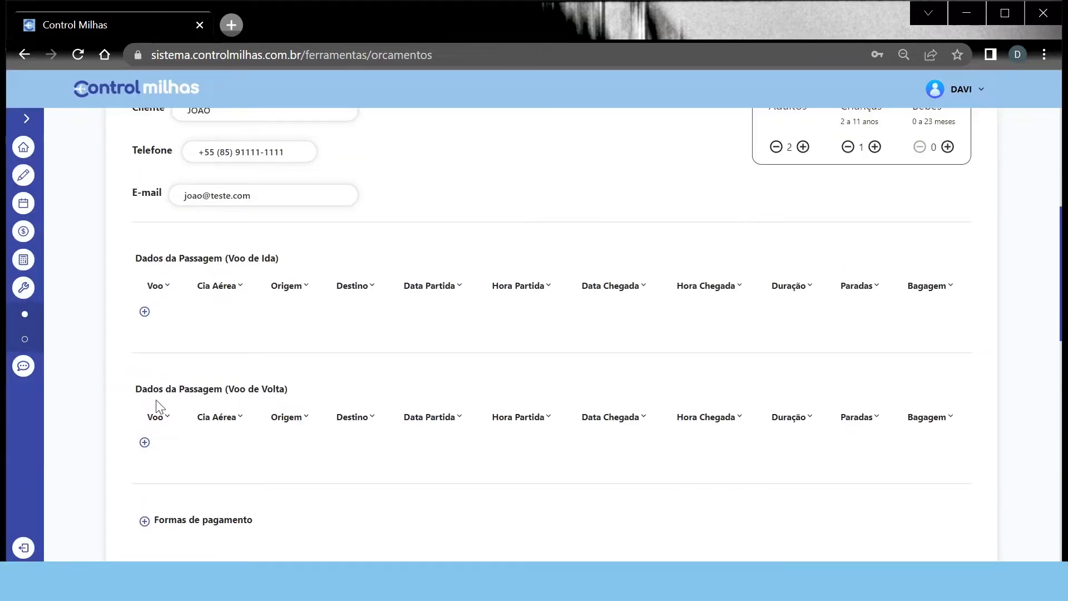
Start a new outbound flight with origin city Fortaleza, airport FOR, departure date 01/12/2022 and departure time 10:00.
click(147, 314)
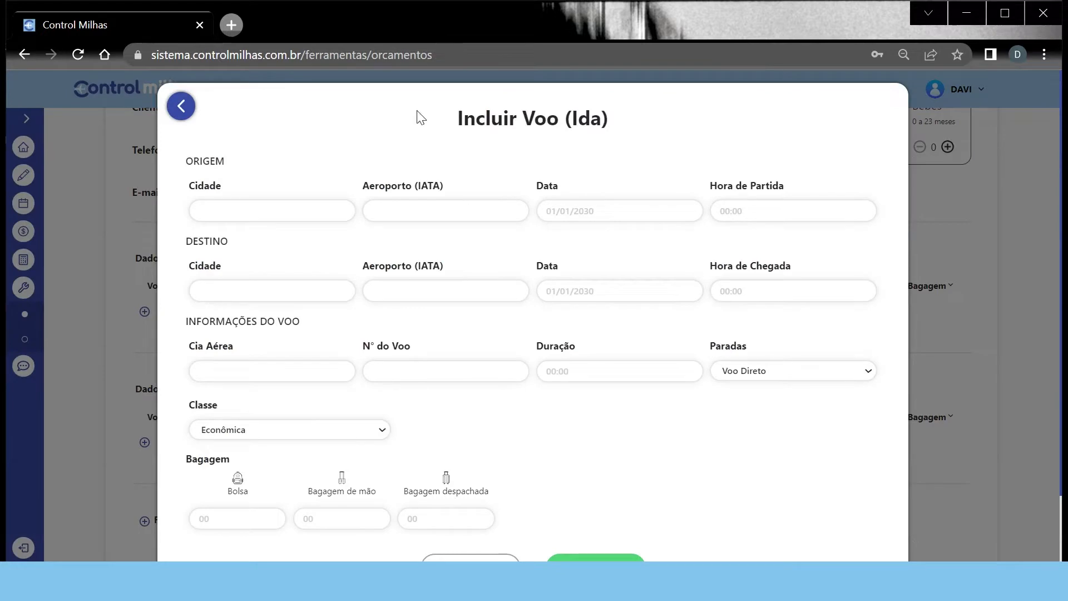
click(275, 209)
text(Fortaleza)
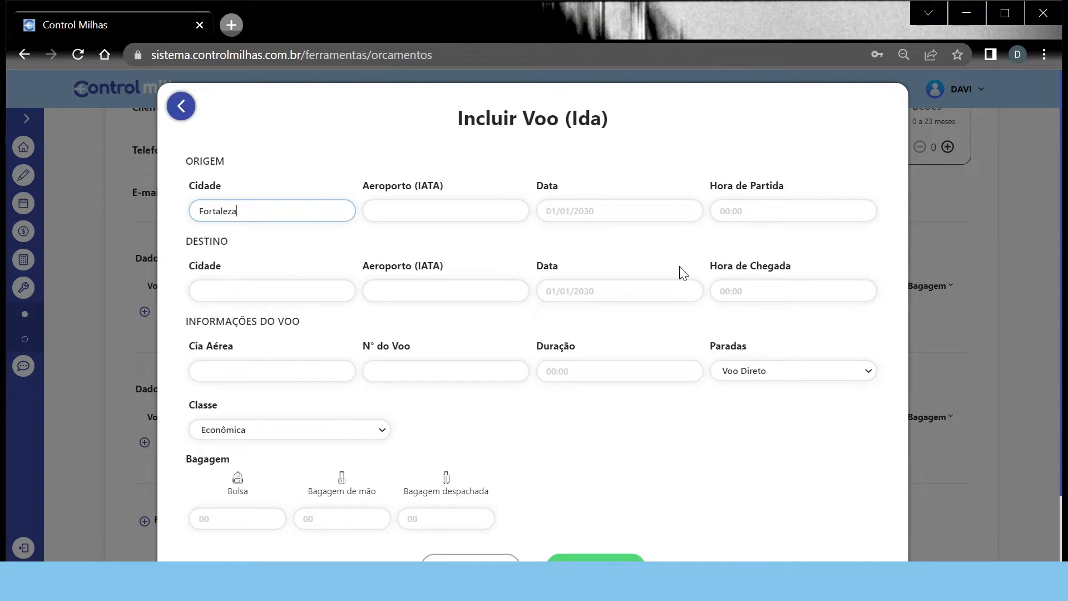
key(Tab)
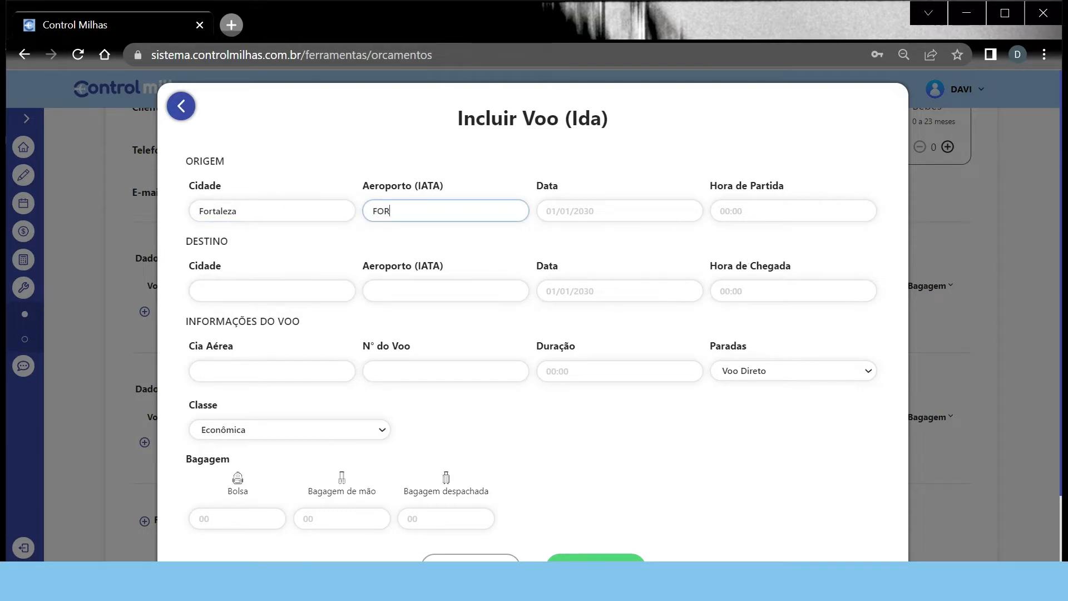
key(Tab)
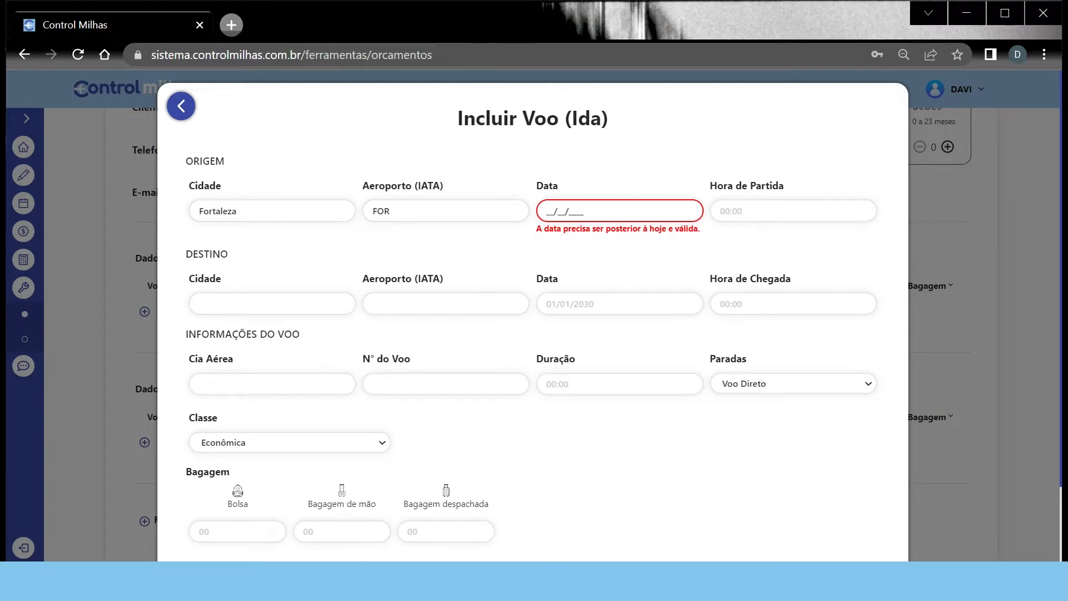
text(01/12/2022)
click(745, 209)
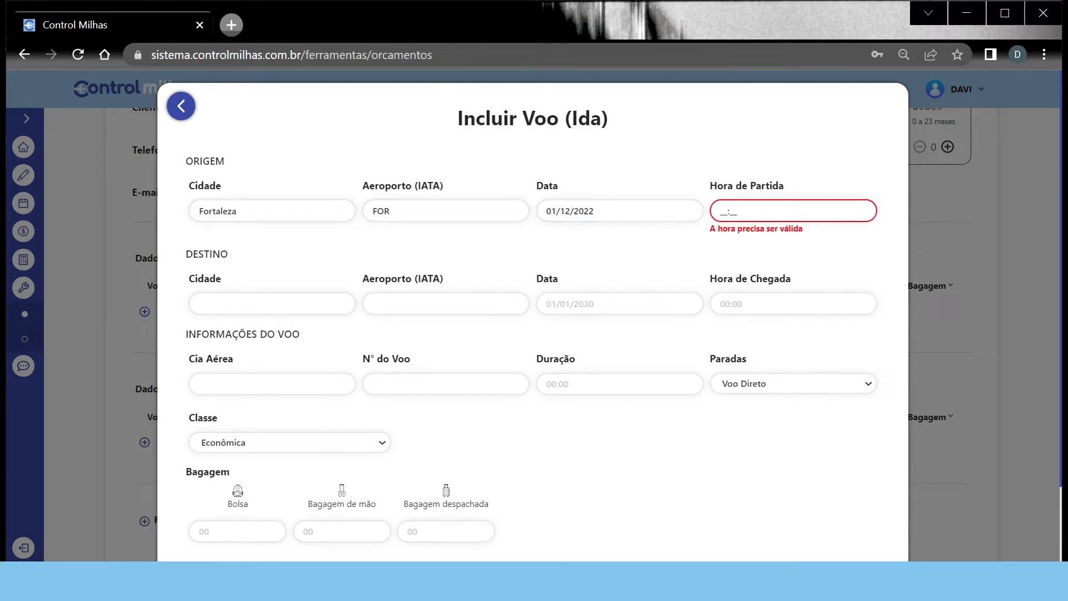
text(10:00)
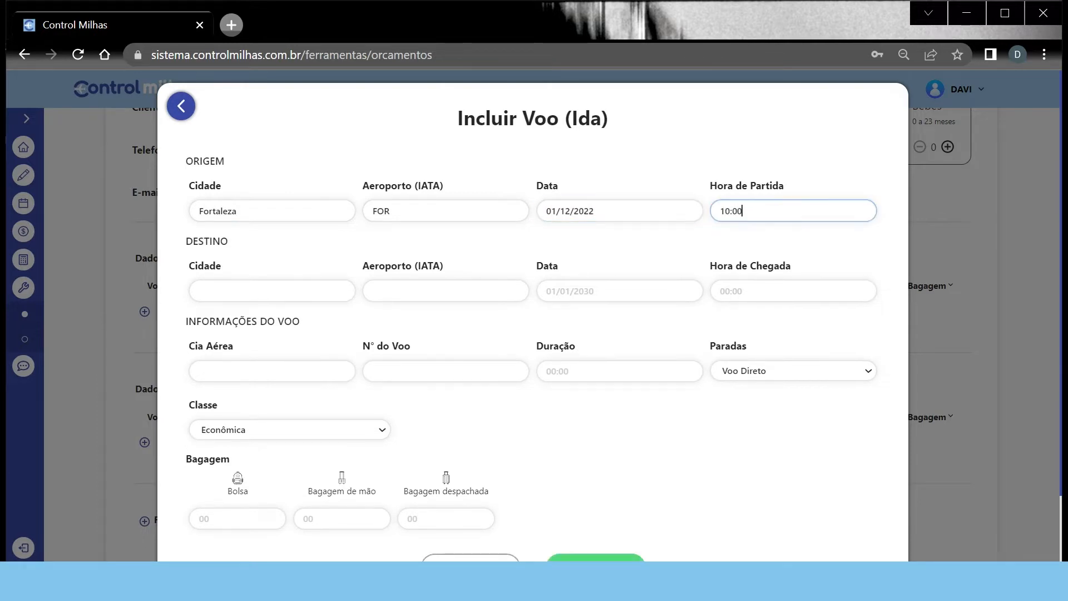
Set the outbound flight's destination to São Paulo, airport CGH, with arrival on 01/12/2022 at 13:30.
click(281, 286)
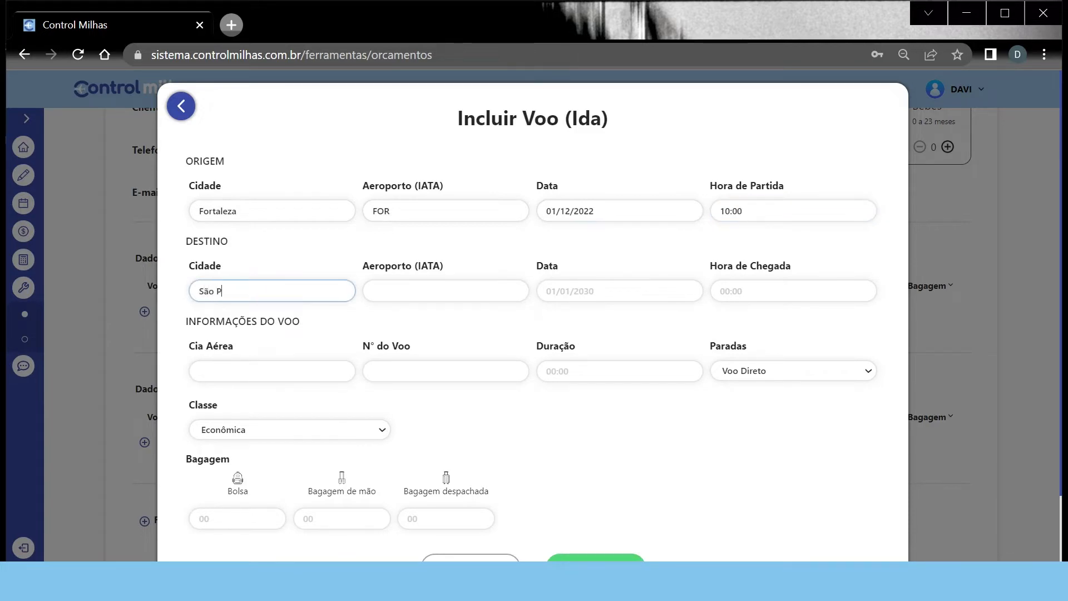
key(Tab)
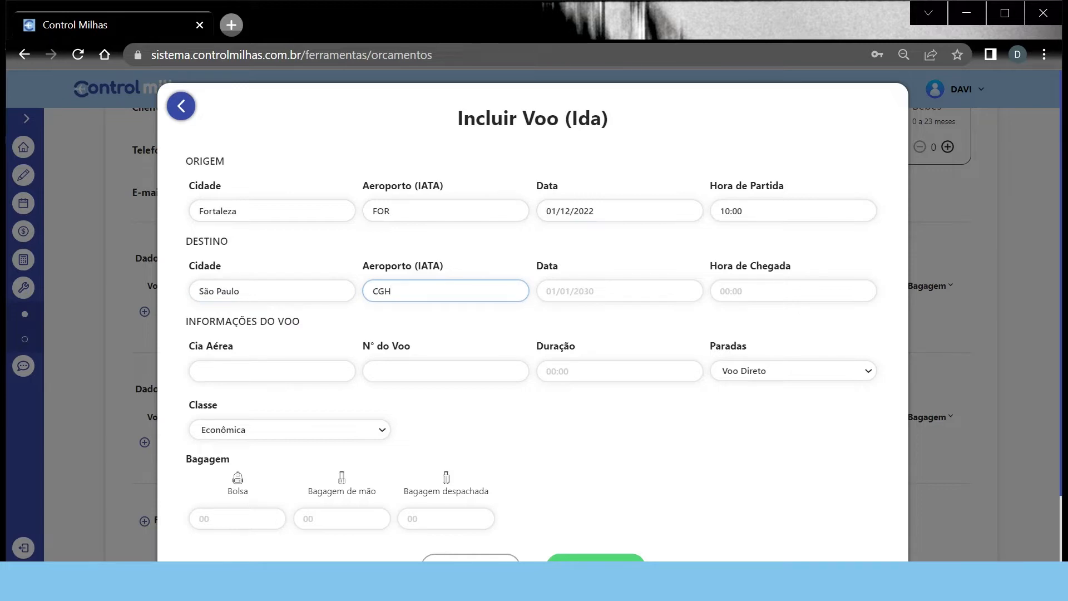
key(Tab)
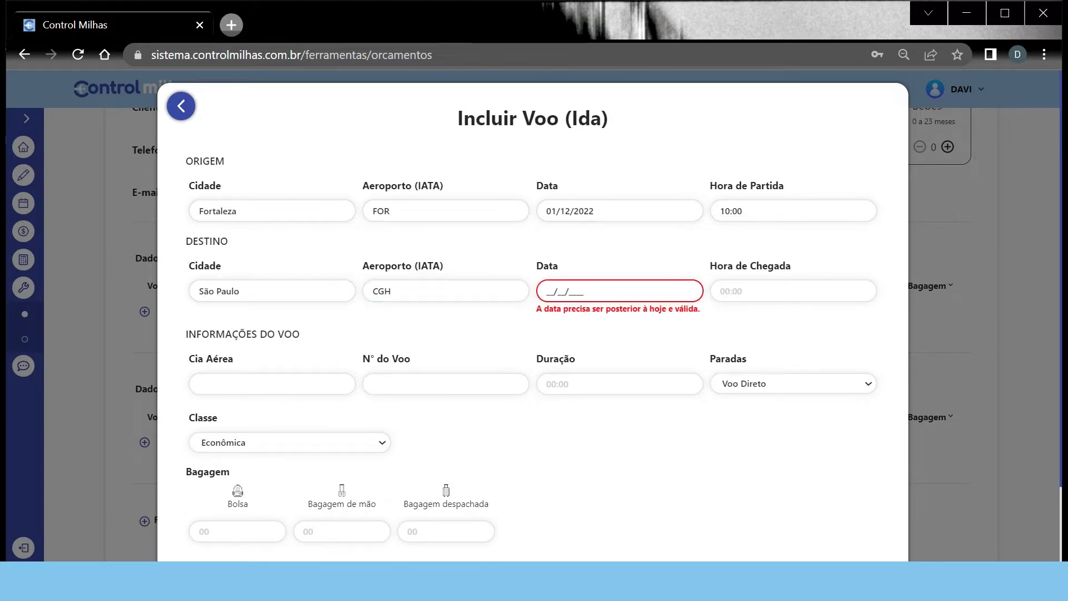
text(01/12/2022)
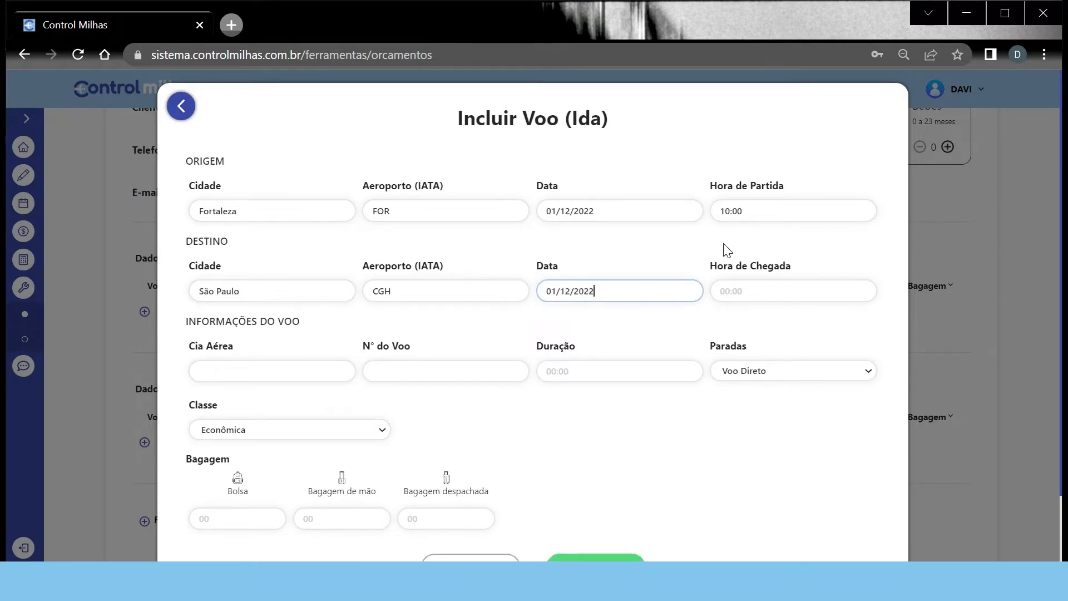
key(Tab)
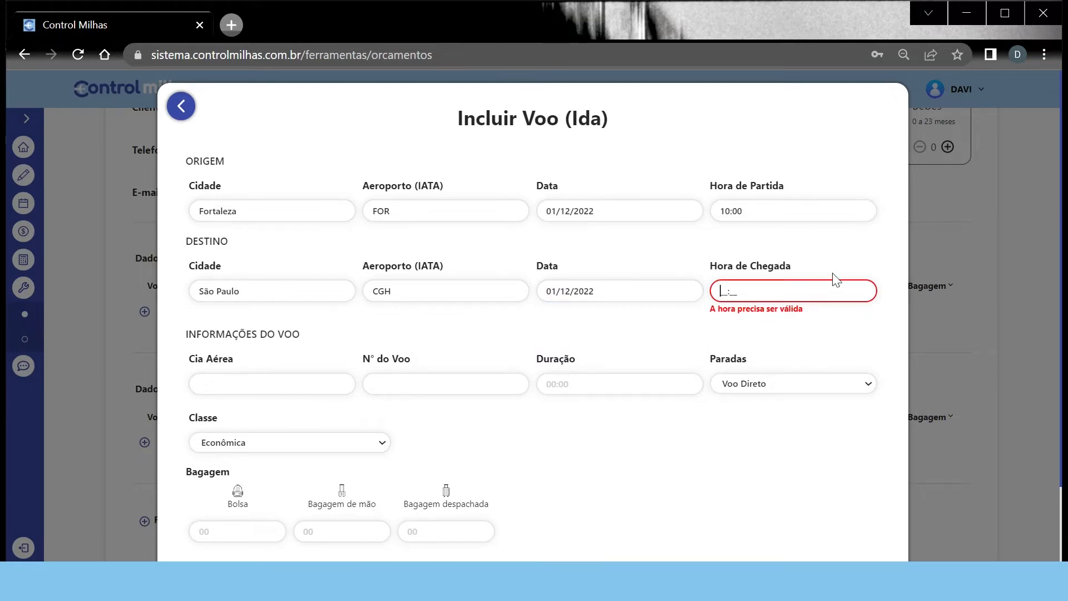
text(13:30)
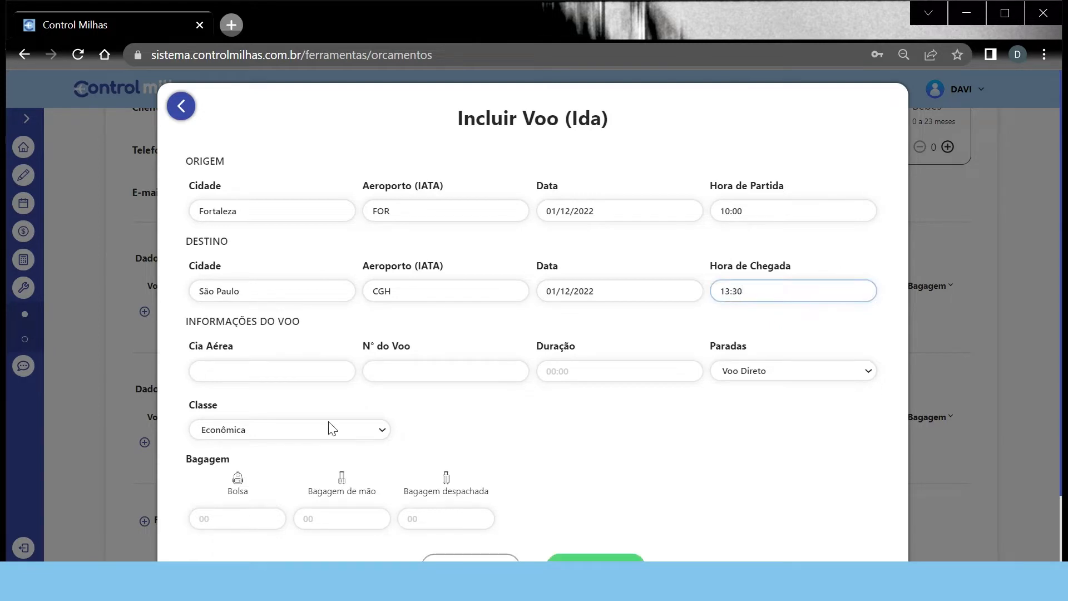
Set the outbound flight's airline to Latam and its flight number to LA5678.
click(252, 371)
text(Latam)
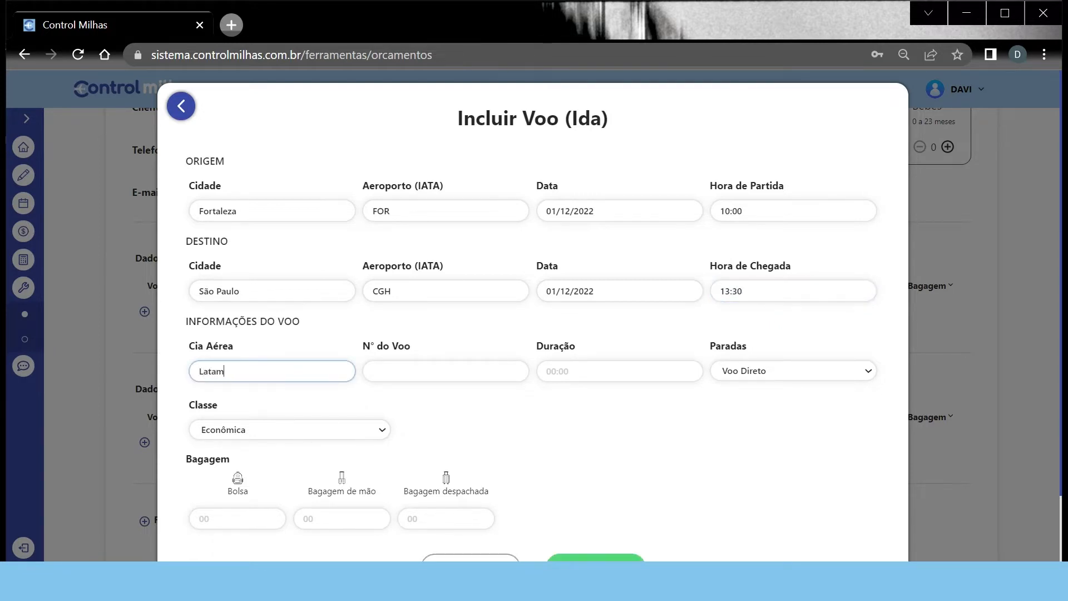
click(373, 372)
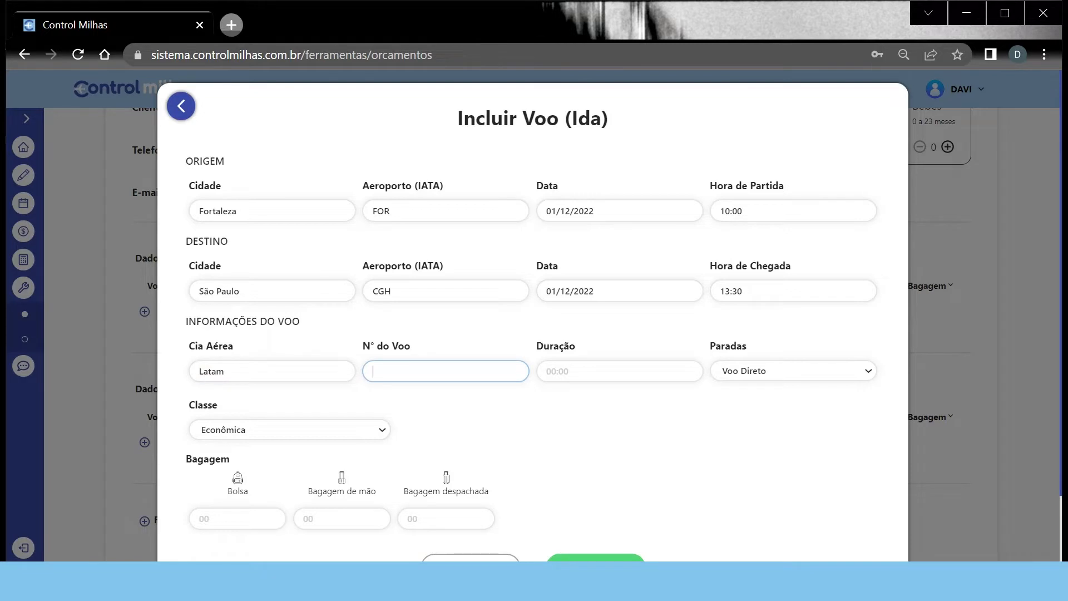
scroll(346, 370, down, 1)
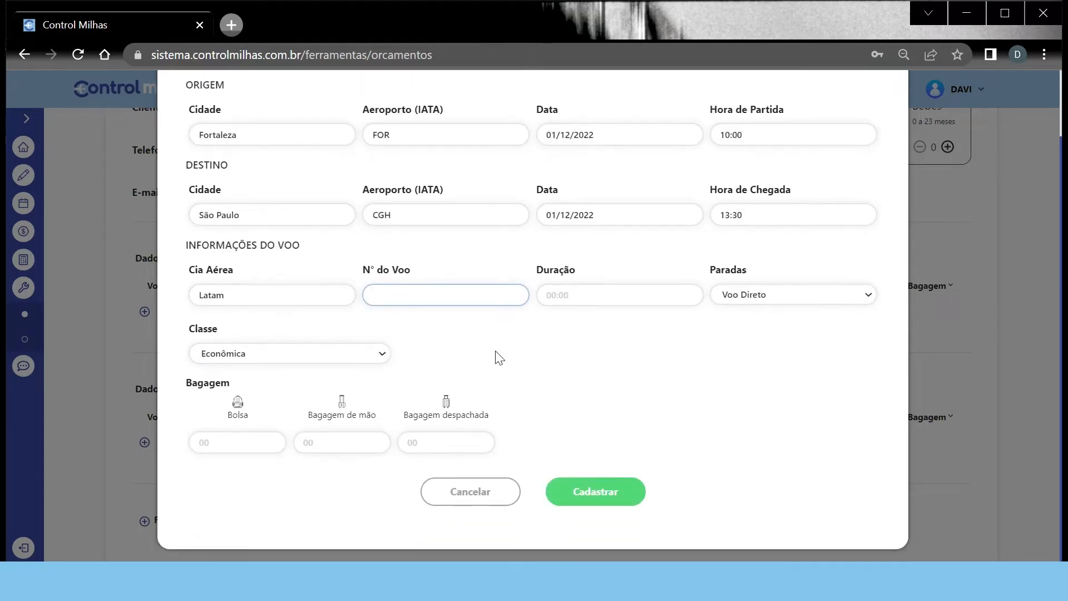
scroll(779, 364, down, 1)
scroll(693, 367, up, 1)
scroll(598, 389, down, 1)
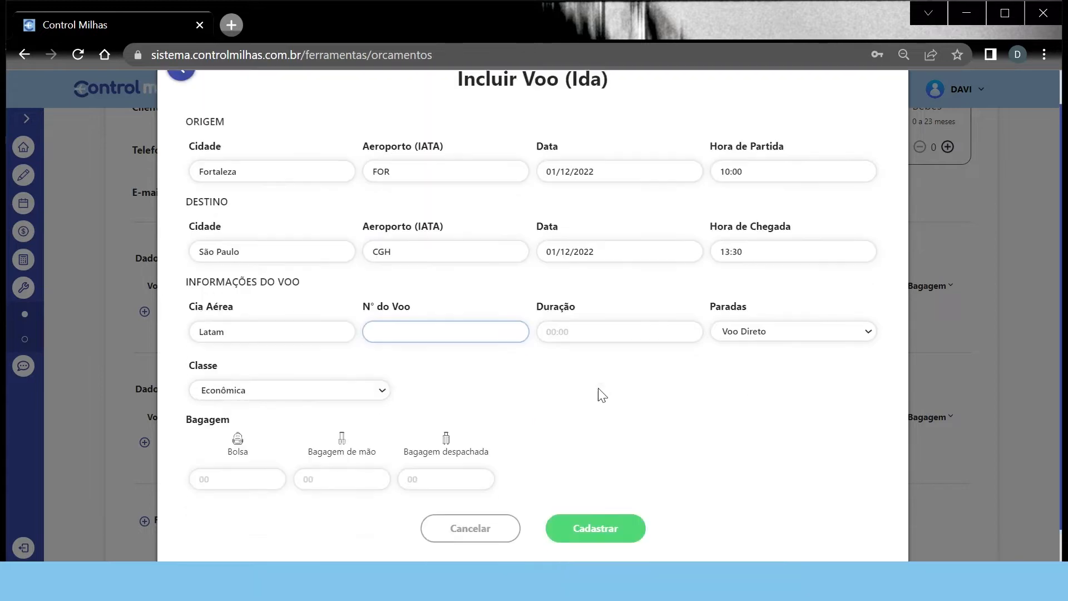
scroll(599, 390, up, 1)
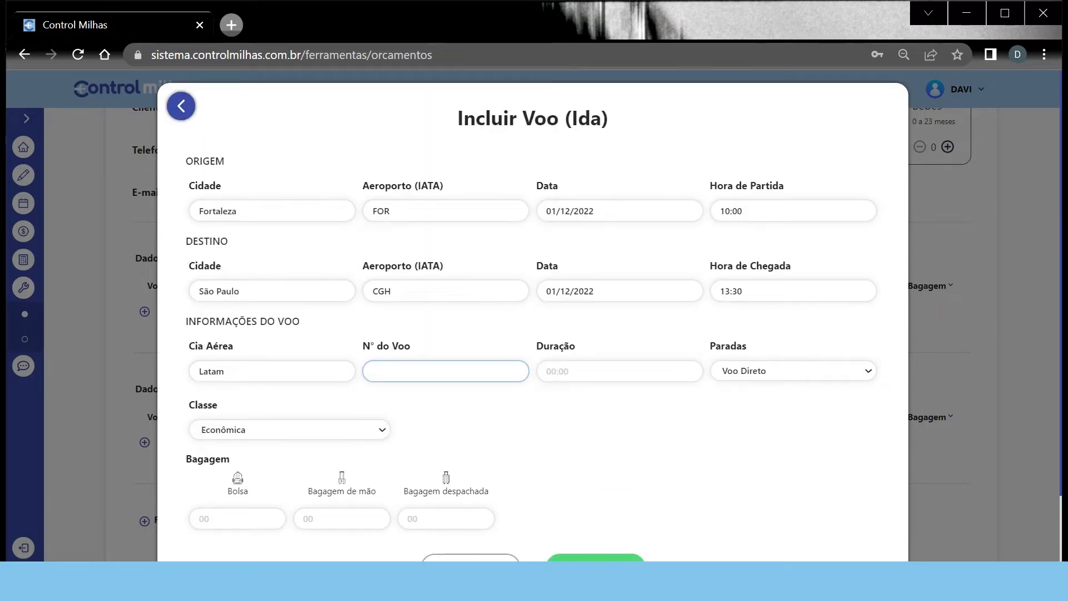
scroll(533, 317, down, 2)
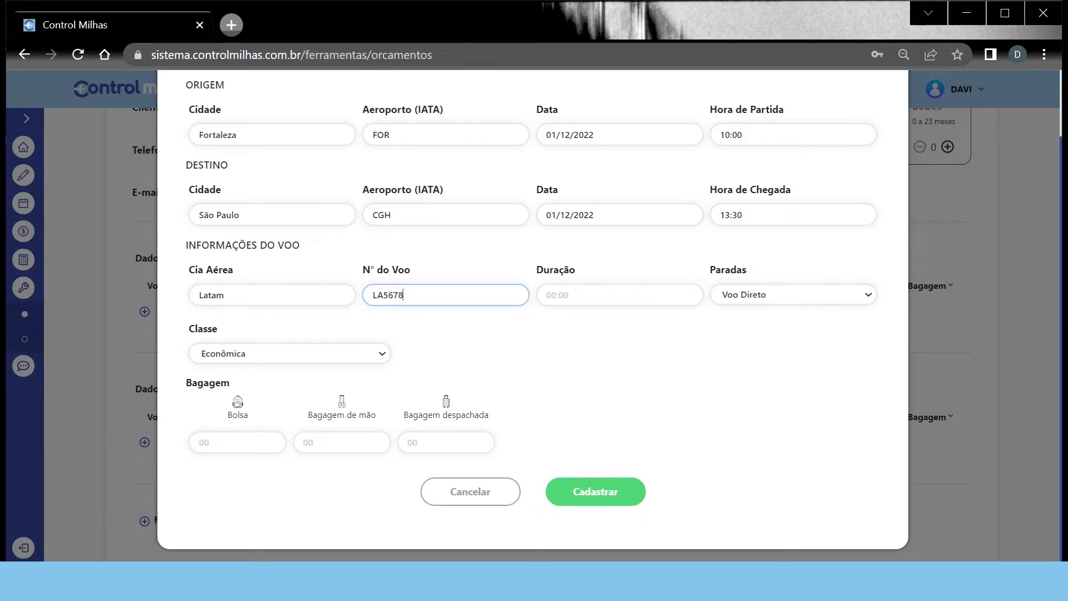
Set the outbound flight's duration to 03:30 and its stops to Voo Direto.
key(Tab)
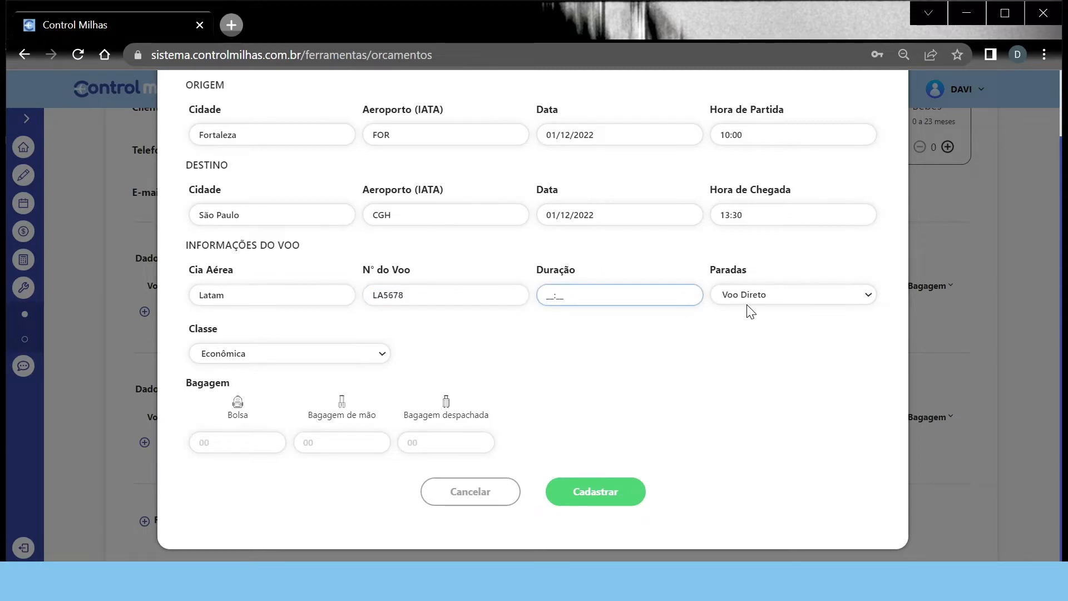
text(03:30)
click(757, 295)
click(757, 297)
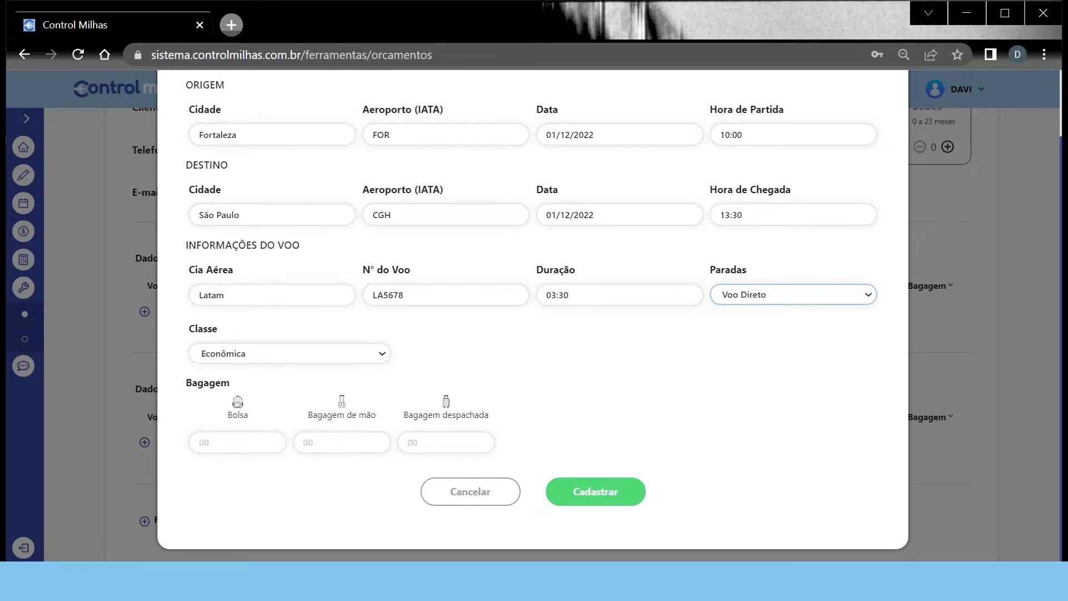
Set the outbound baggage to 01 bag, 01 carry-on and 01 checked piece, and register the flight.
click(238, 442)
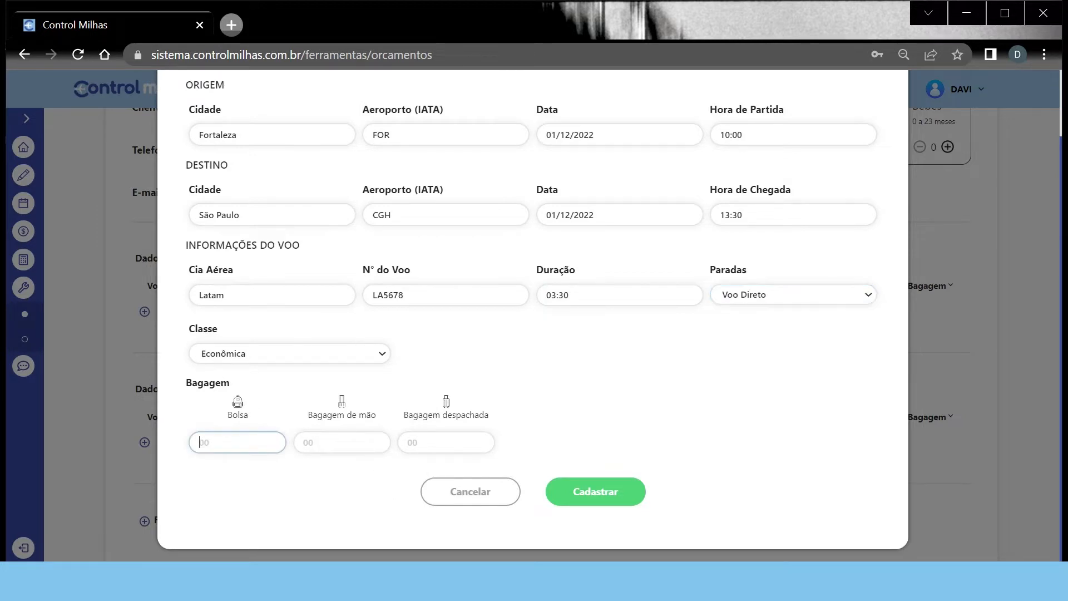
text(0)
text(01)
key(Tab)
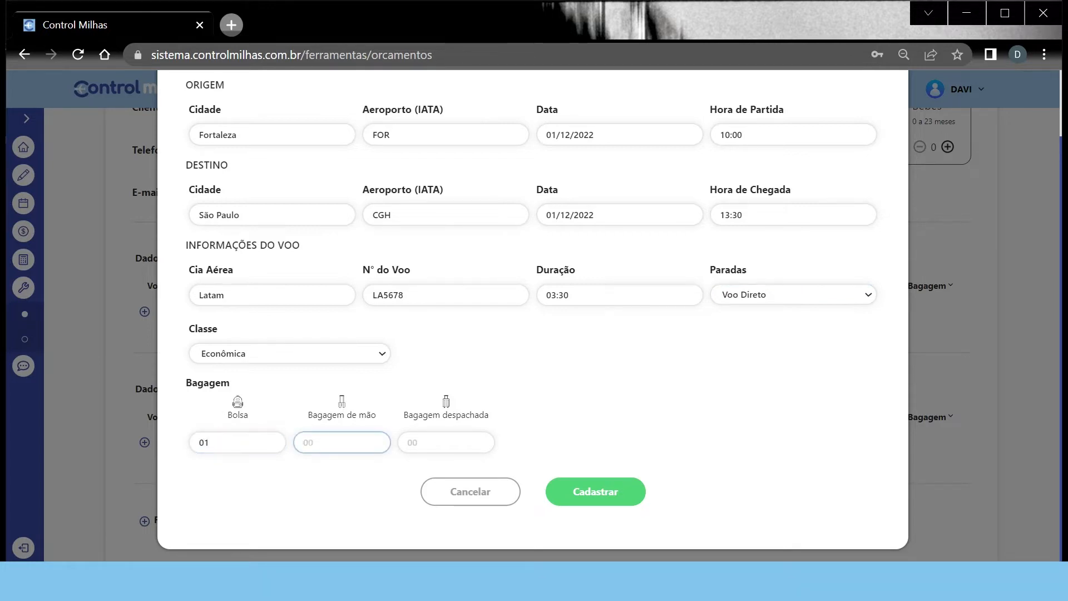
text(01)
click(491, 436)
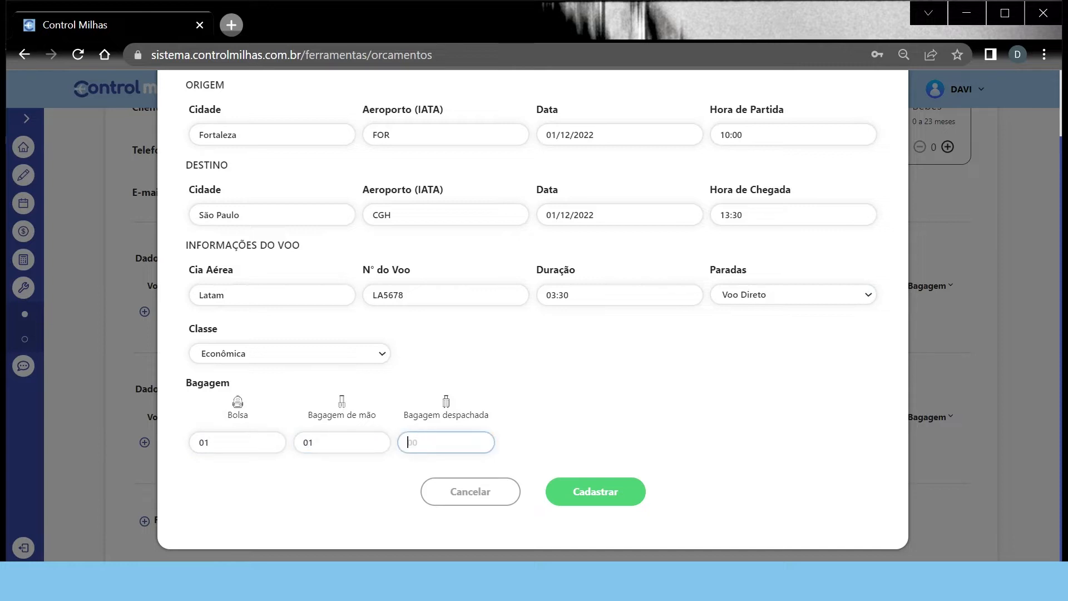
text(01)
click(599, 497)
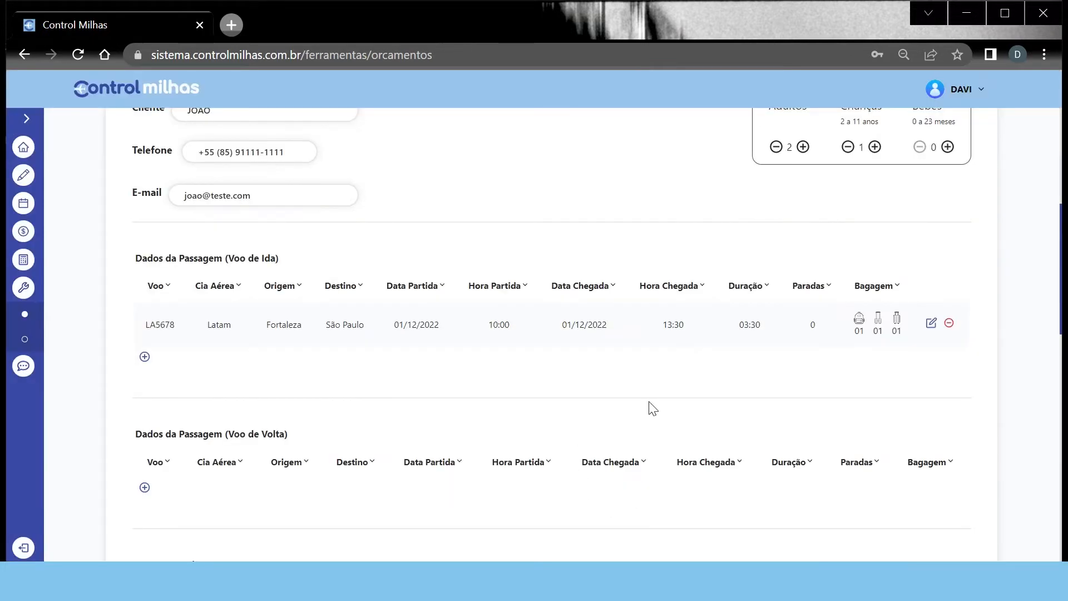
Start a new return flight with origin São Paulo, airport GRU, departure date 03/12/2022 and departure time 12:00.
scroll(649, 406, down, 2)
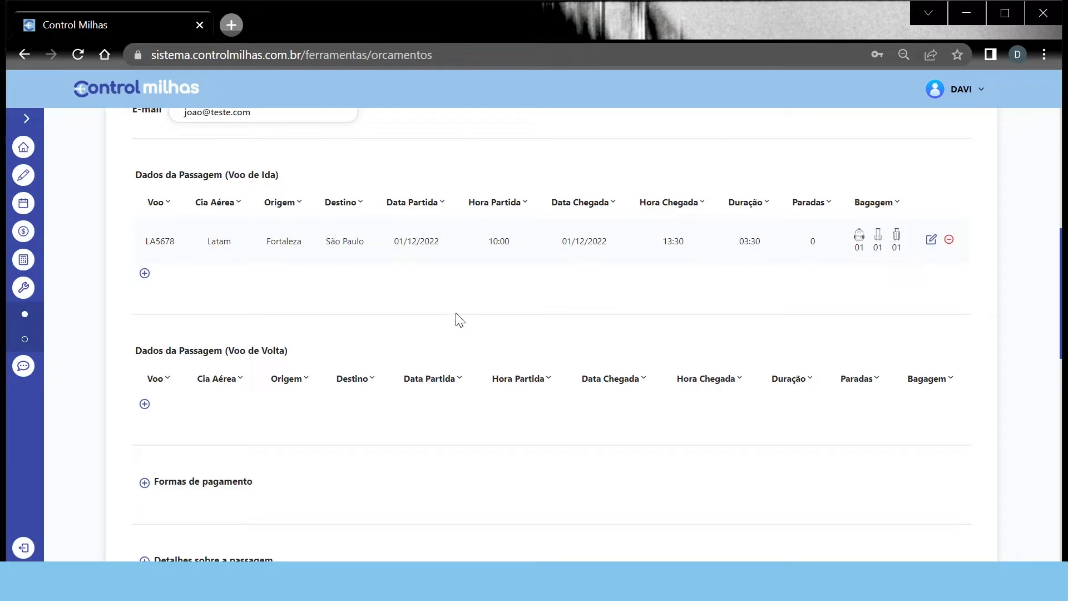
click(145, 405)
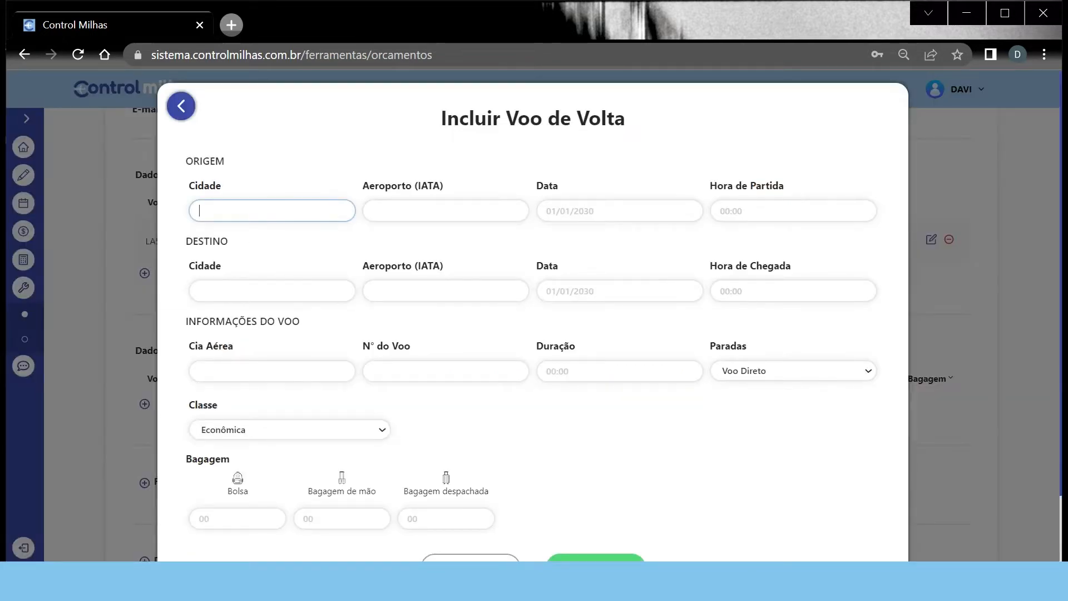
text(São Paulo)
key(Tab)
text(GRU)
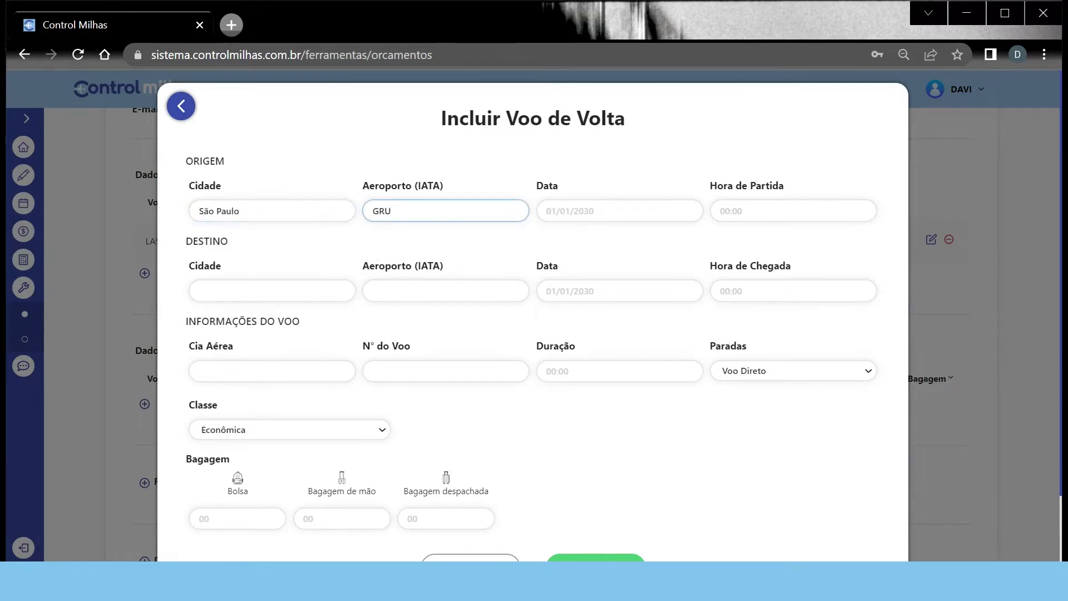
key(Tab)
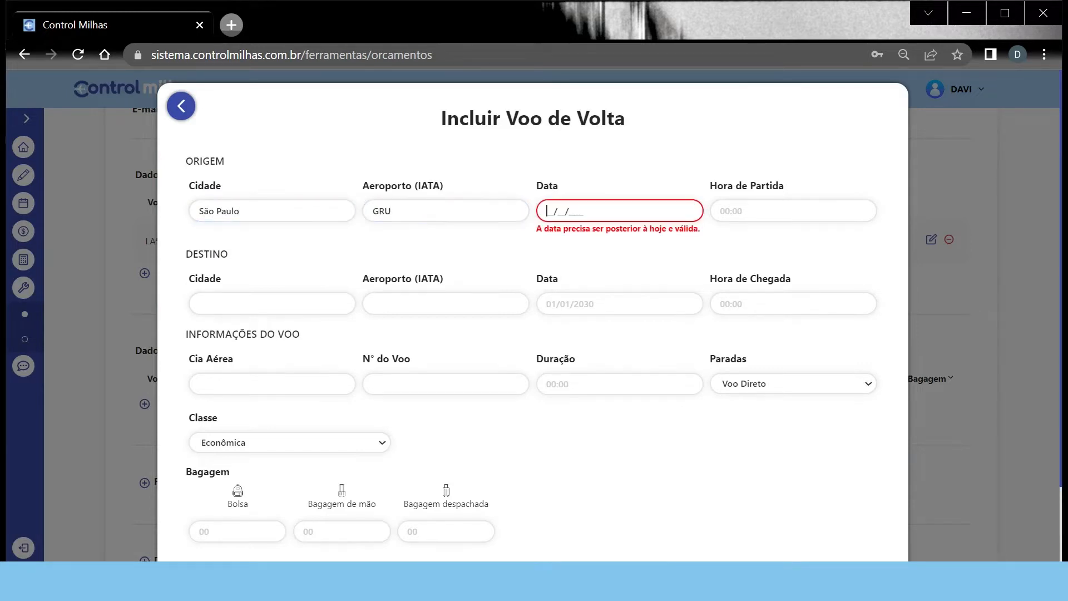
text(03122022)
key(Tab)
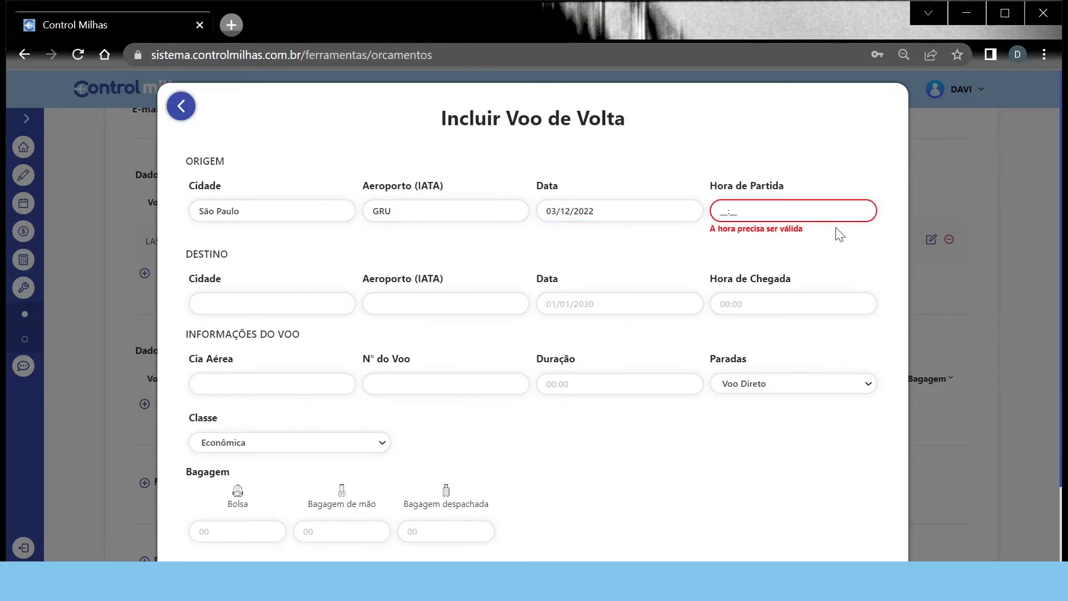
text(1200)
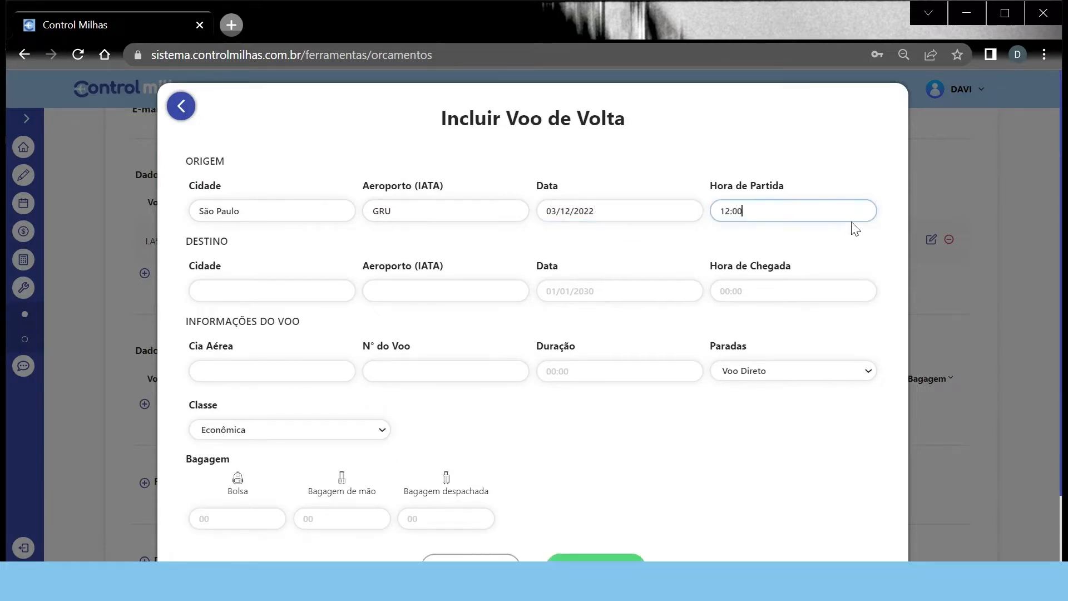
Set the return flight's destination to Fortaleza, airport FOR, with arrival on 03/12/2022 at 15:40.
key(Tab)
text(For)
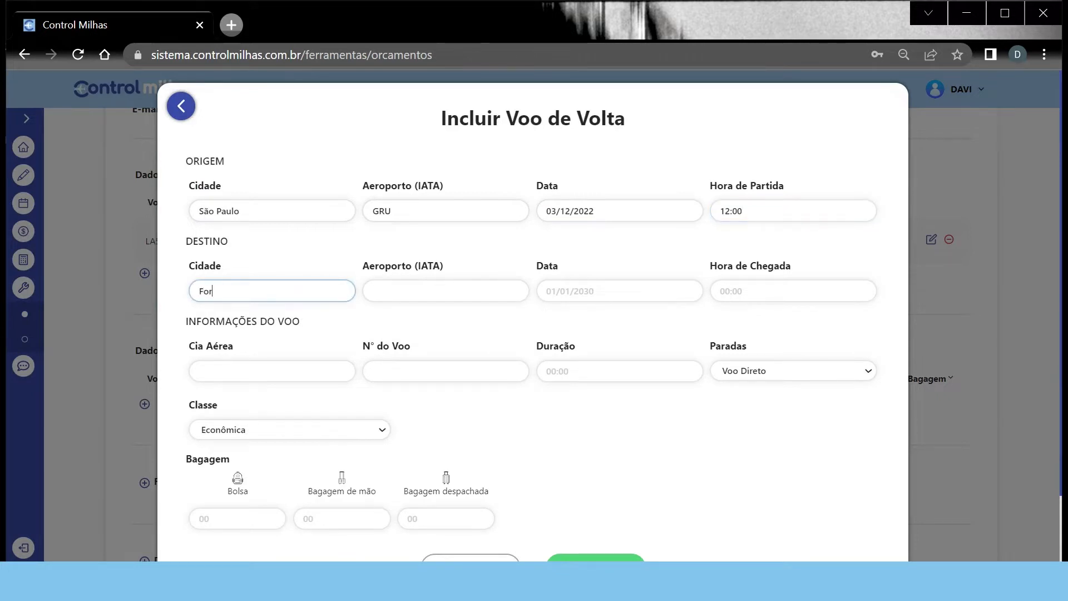
text(taleza)
key(Tab)
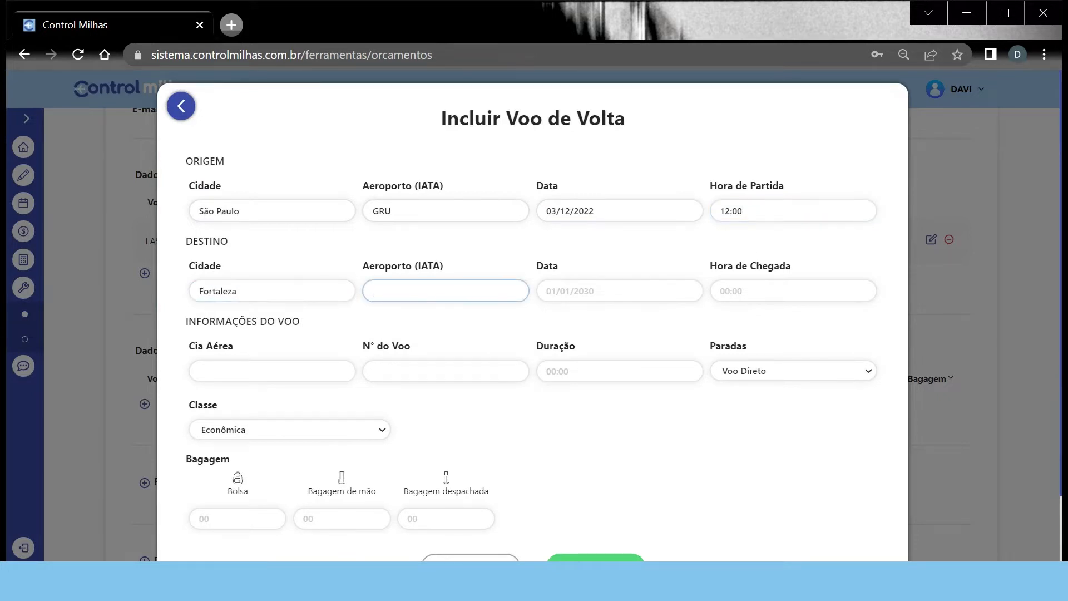
text(FOR)
key(Tab)
text(03/12/2022)
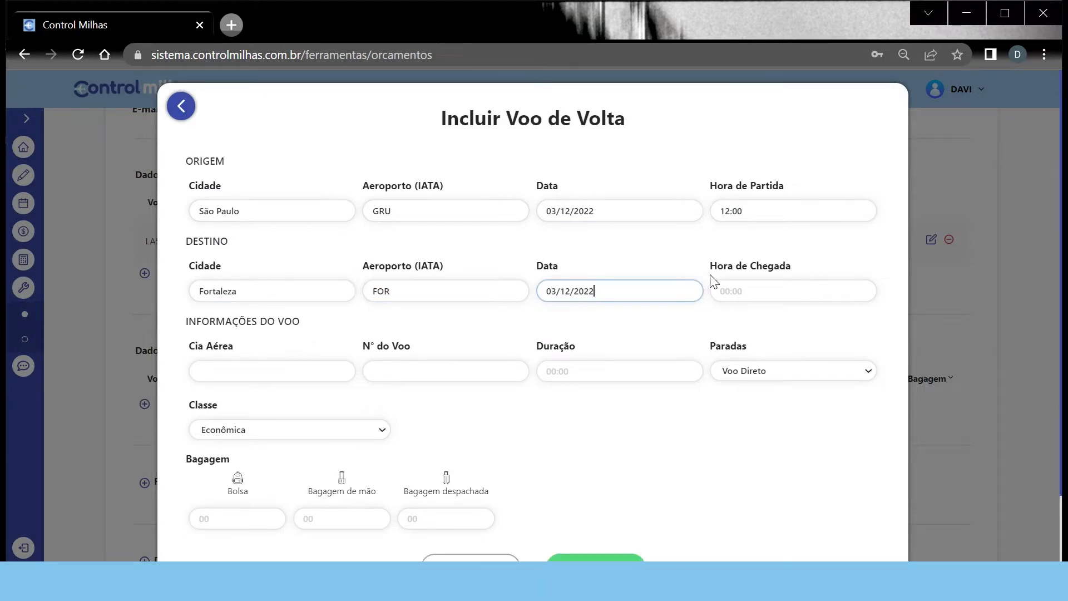
key(Tab)
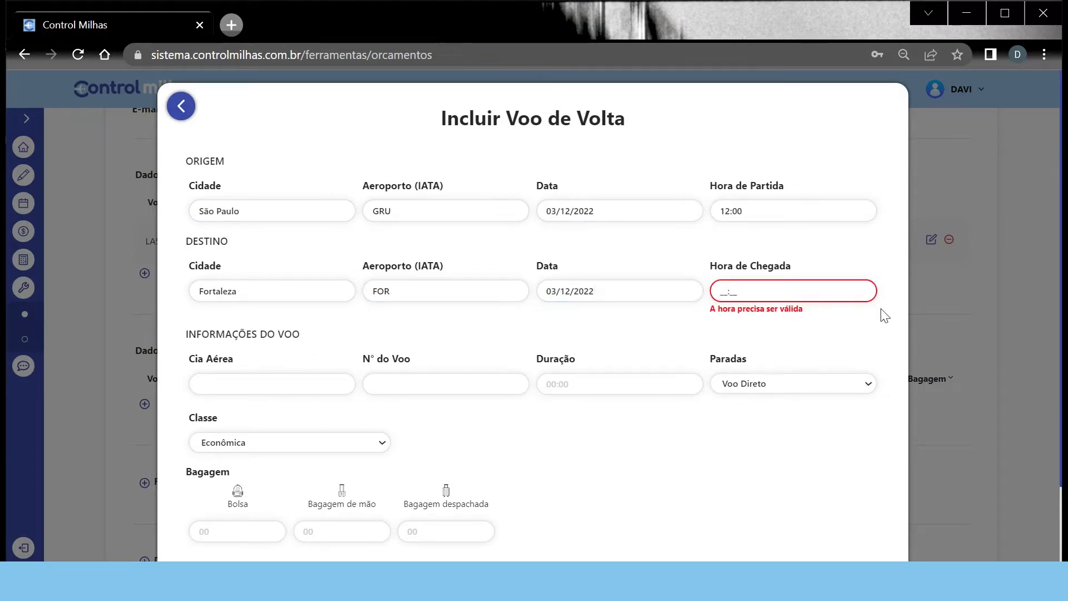
text(15:40)
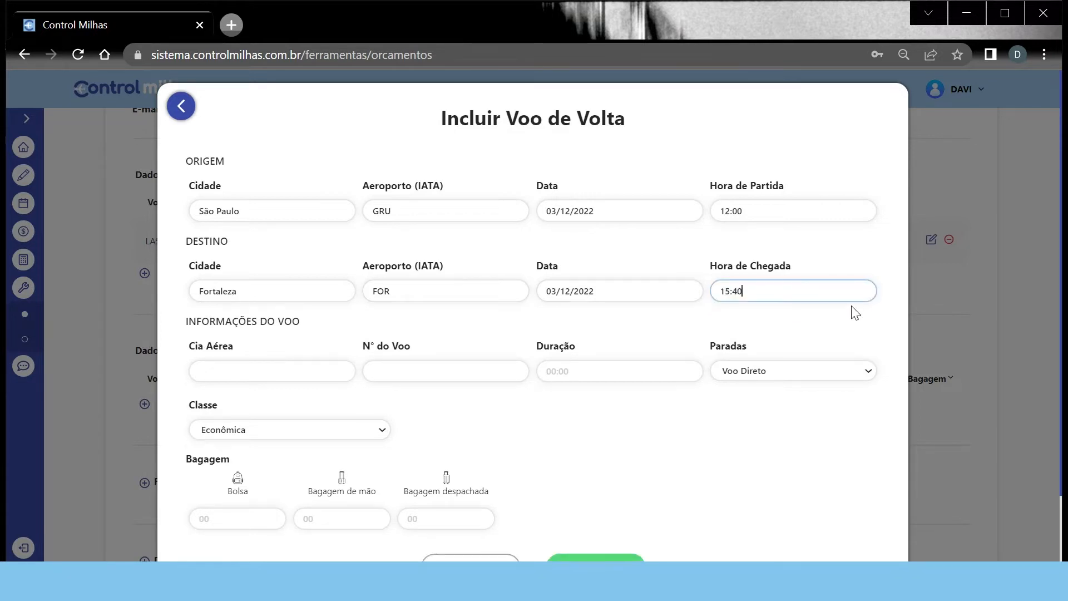
Fill in the return flight's airline Gol, flight number GO3567 and duration 03:40.
key(Tab)
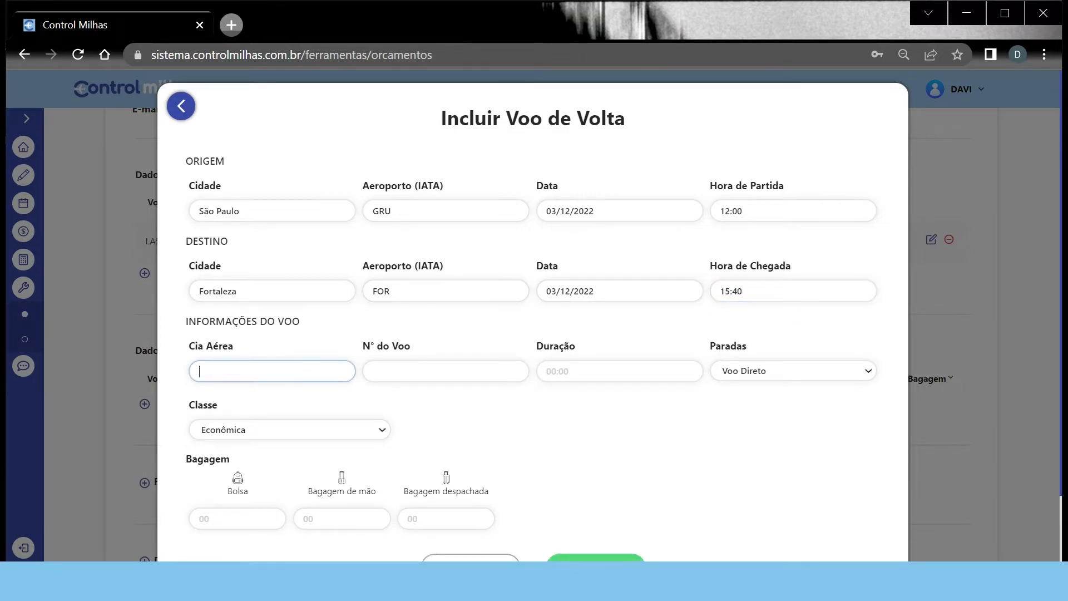
text(Gol)
key(Tab)
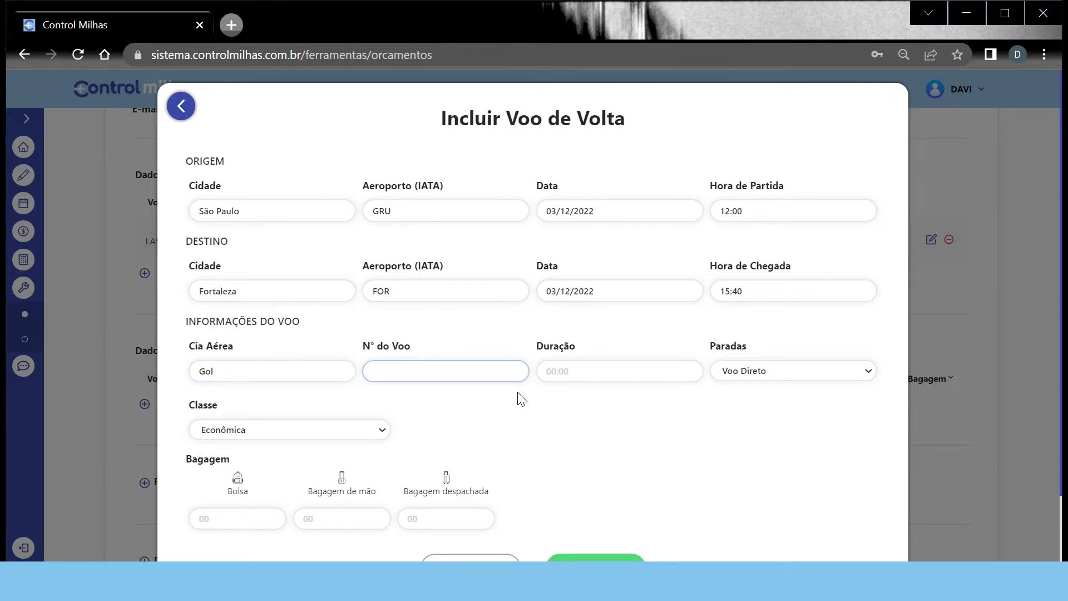
text(GO3567)
key(Tab)
text(0340)
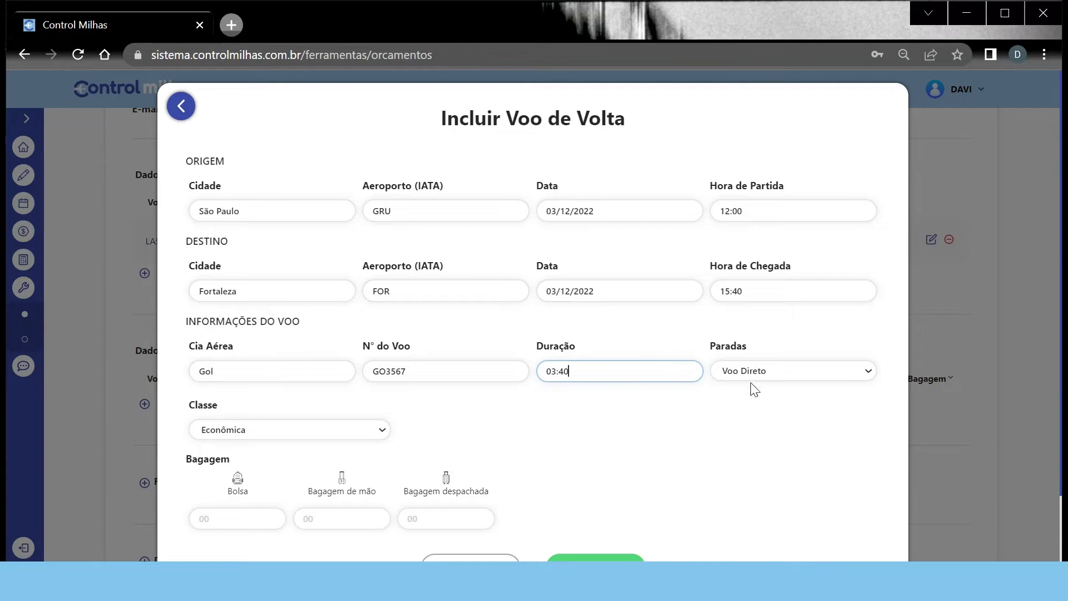
Change the return flight's arrival time to 18:00.
scroll(669, 381, down, 2)
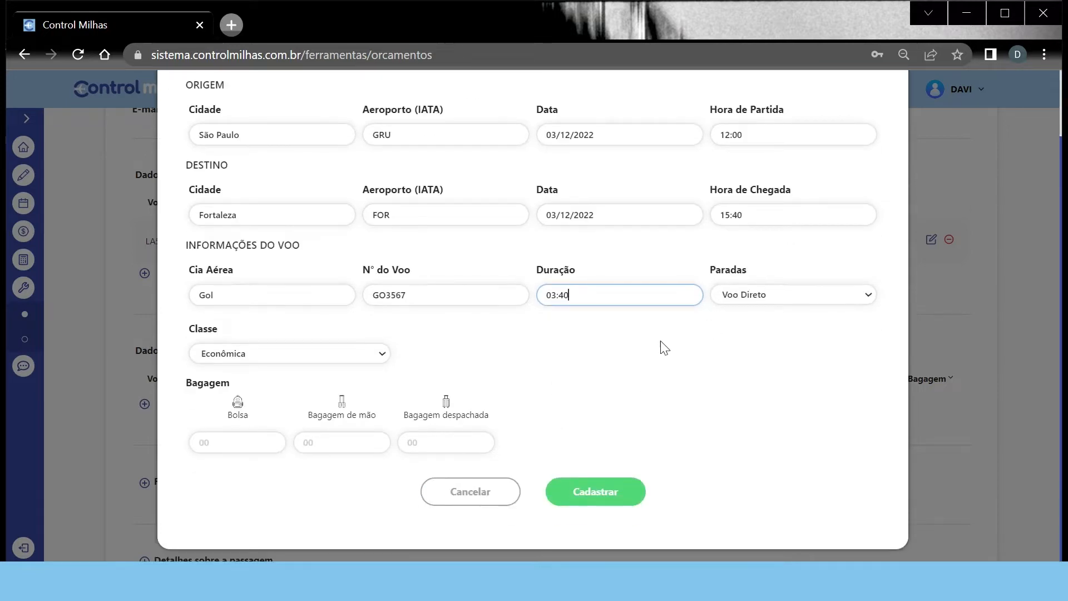
scroll(662, 342, up, 2)
drag(756, 291, 719, 291)
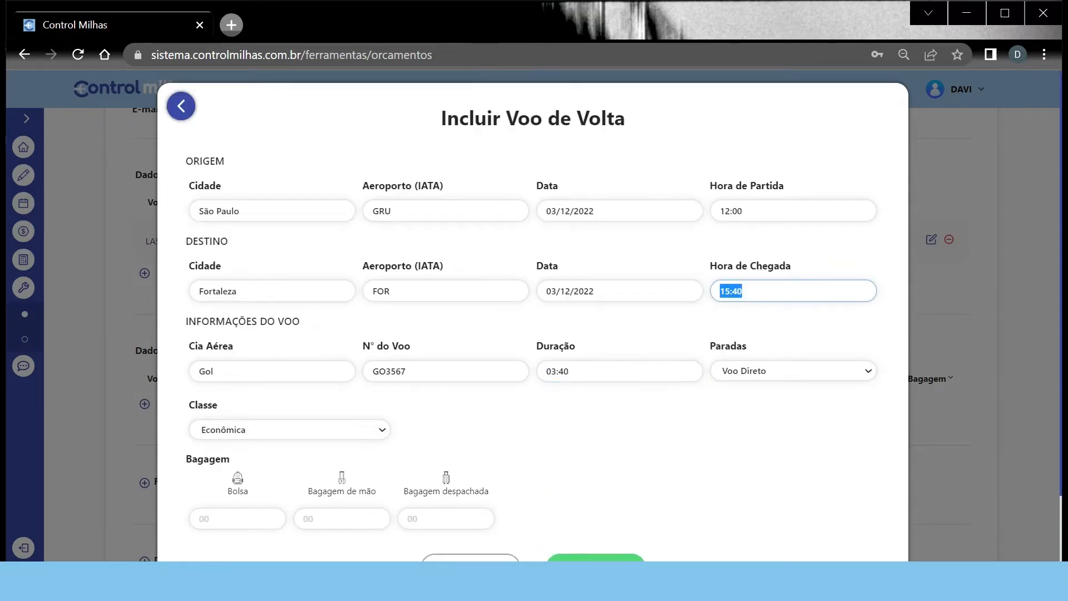
text(18:)
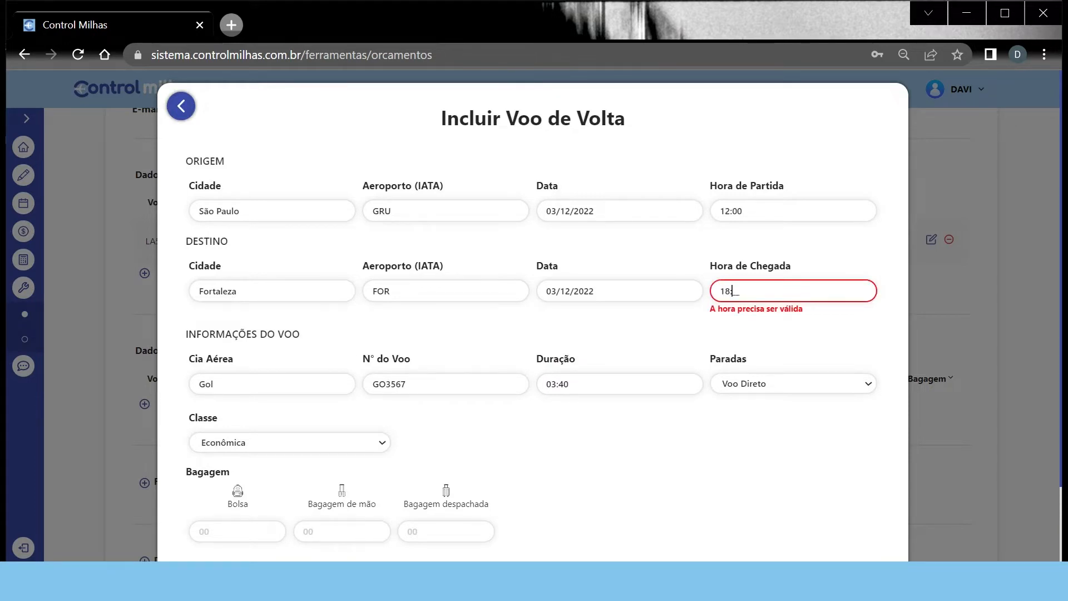
text(00)
Set the return flight's stops to 1 Parada and its duration to 06:00.
click(810, 371)
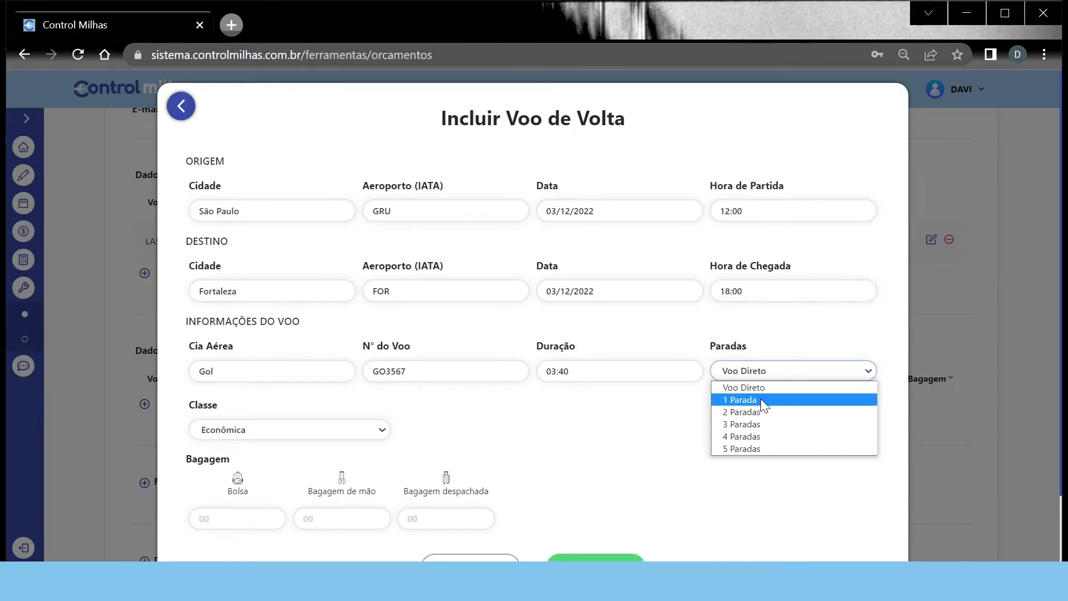
click(740, 398)
click(694, 445)
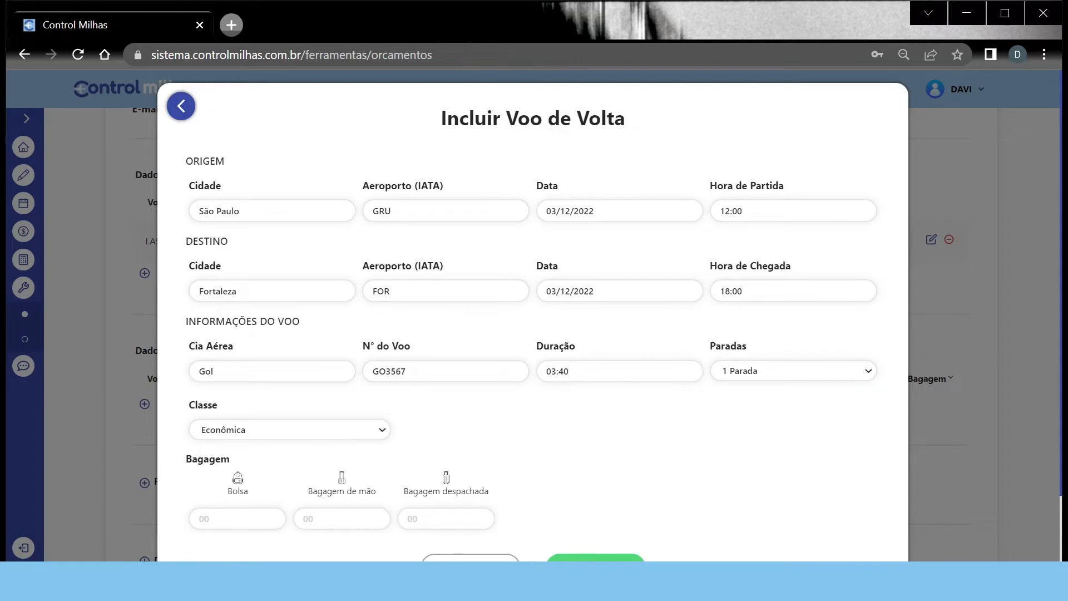
click(617, 371)
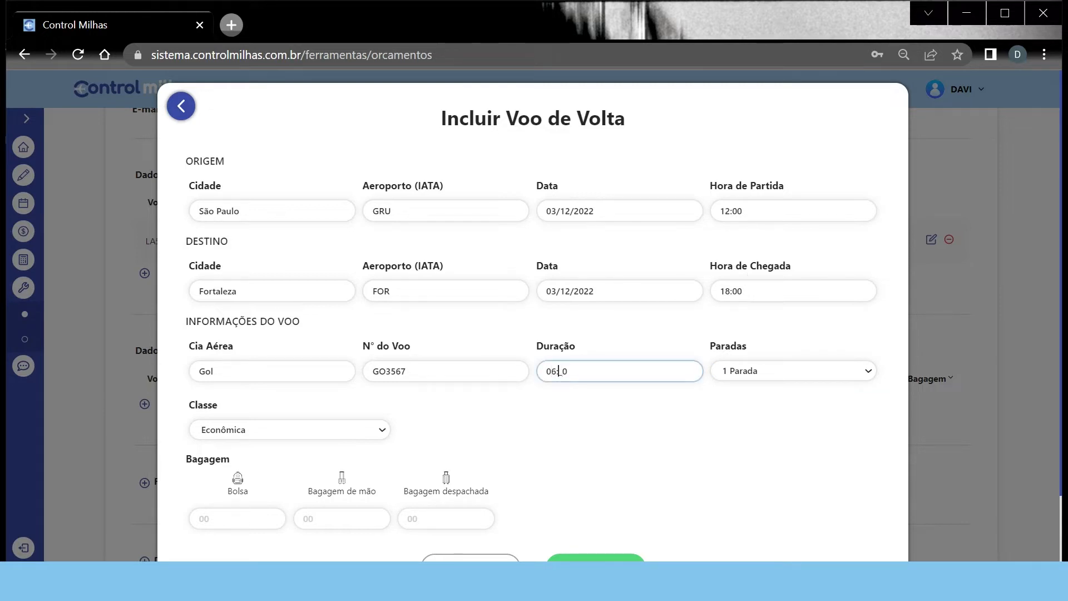
text(0)
click(604, 490)
Set the return baggage to 1 bag, 1 carry-on and 1 checked piece, and register the flight.
scroll(604, 490, down, 2)
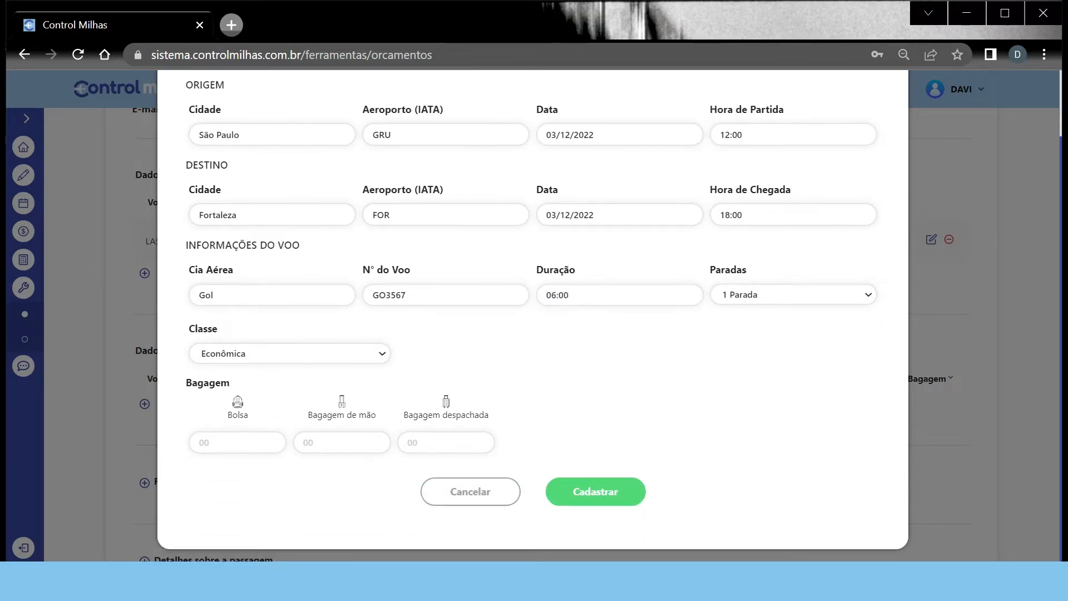
click(238, 442)
text(1)
key(Tab)
text(1)
key(Tab)
text(1)
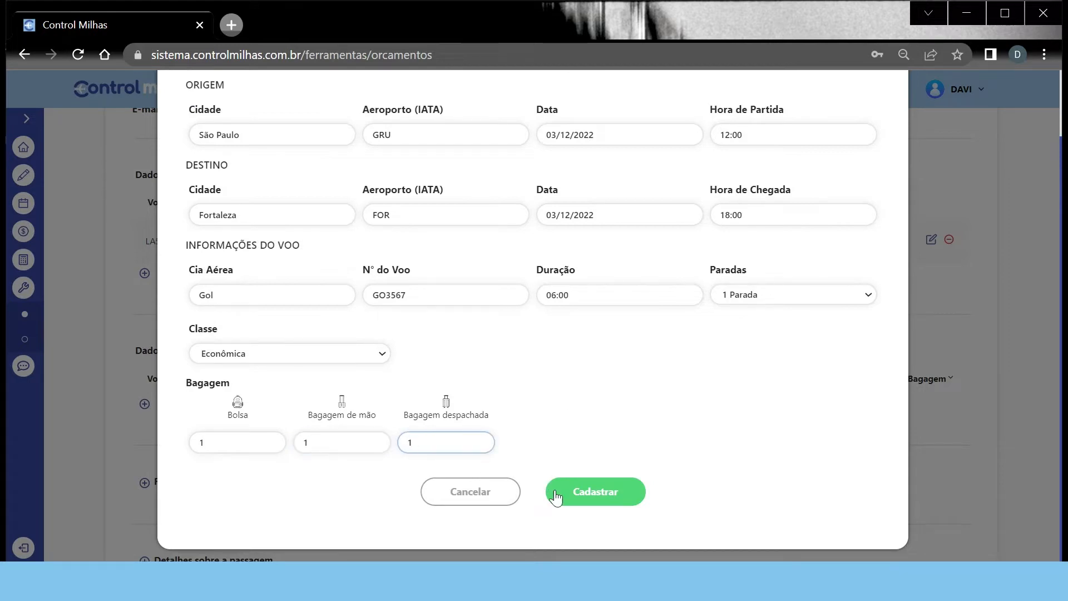
click(620, 499)
scroll(613, 389, down, 1)
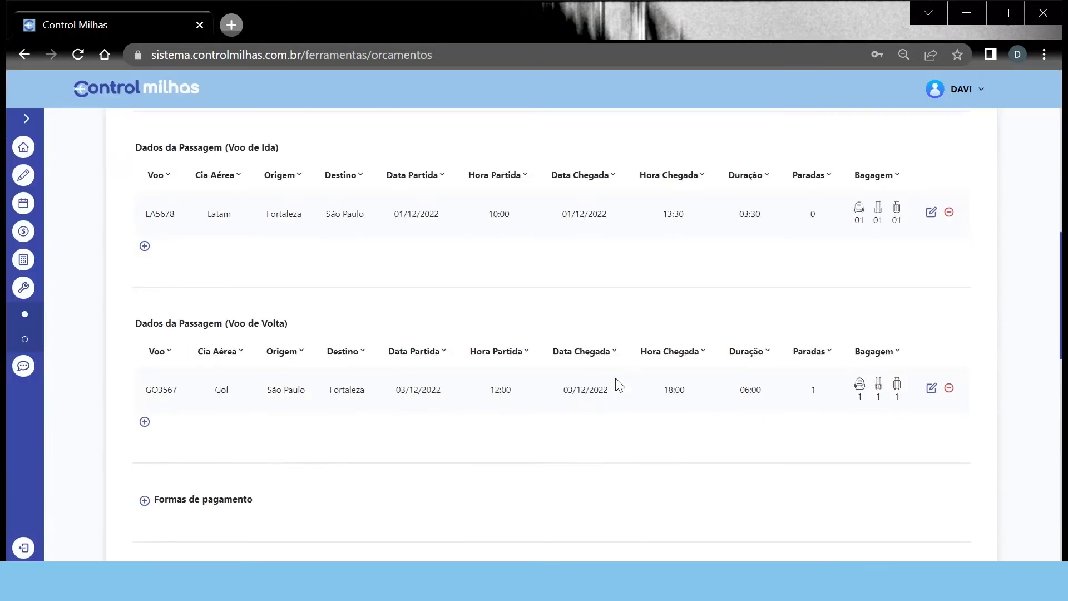
Review the outbound and return flight tables and the quote sections below them.
scroll(438, 313, up, 1)
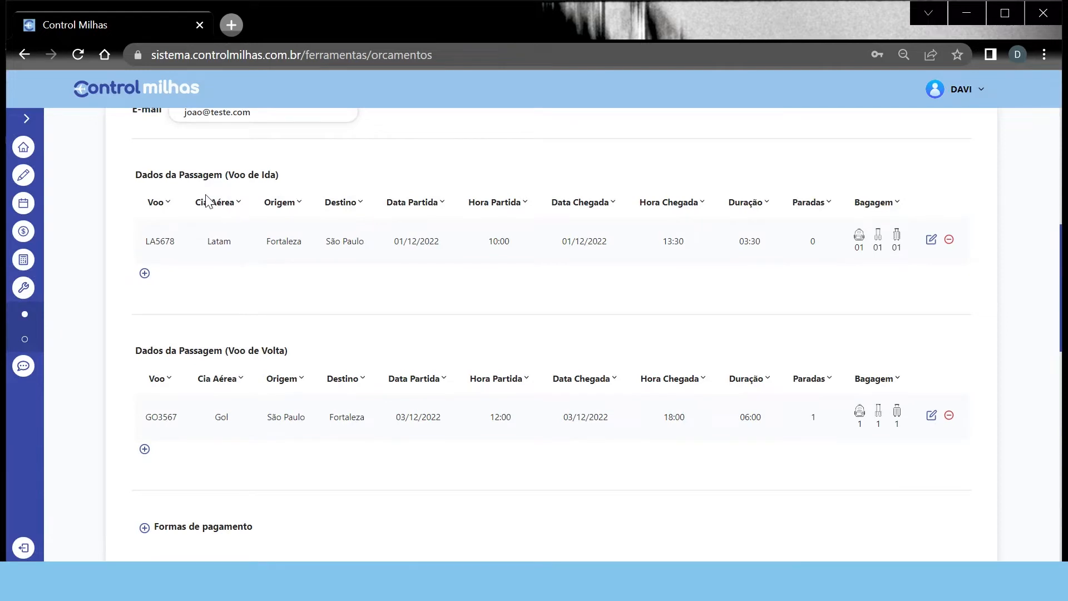
scroll(363, 396, down, 3)
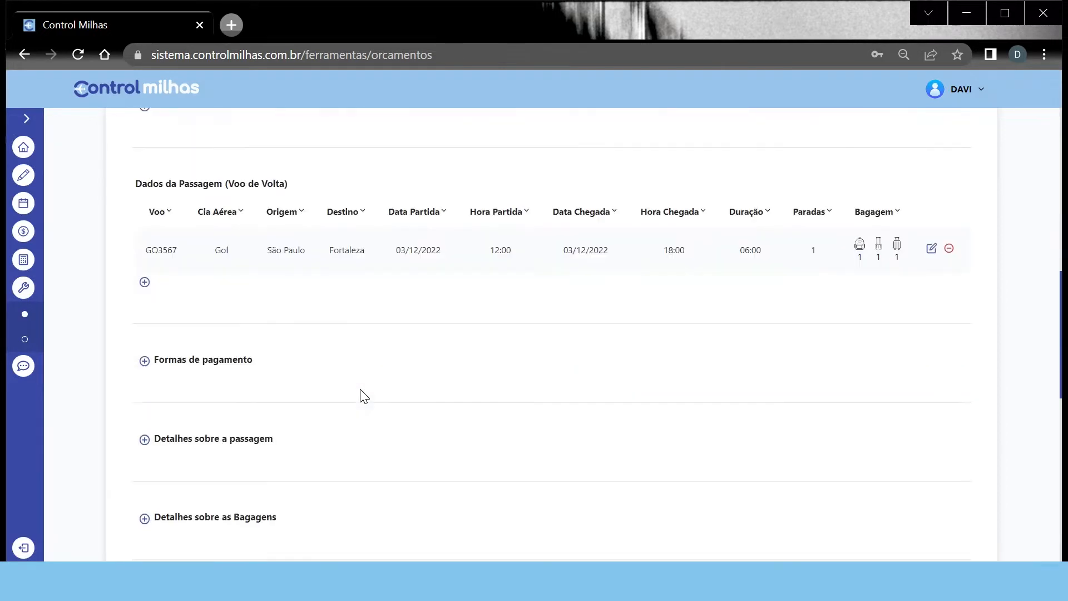
scroll(350, 357, down, 3)
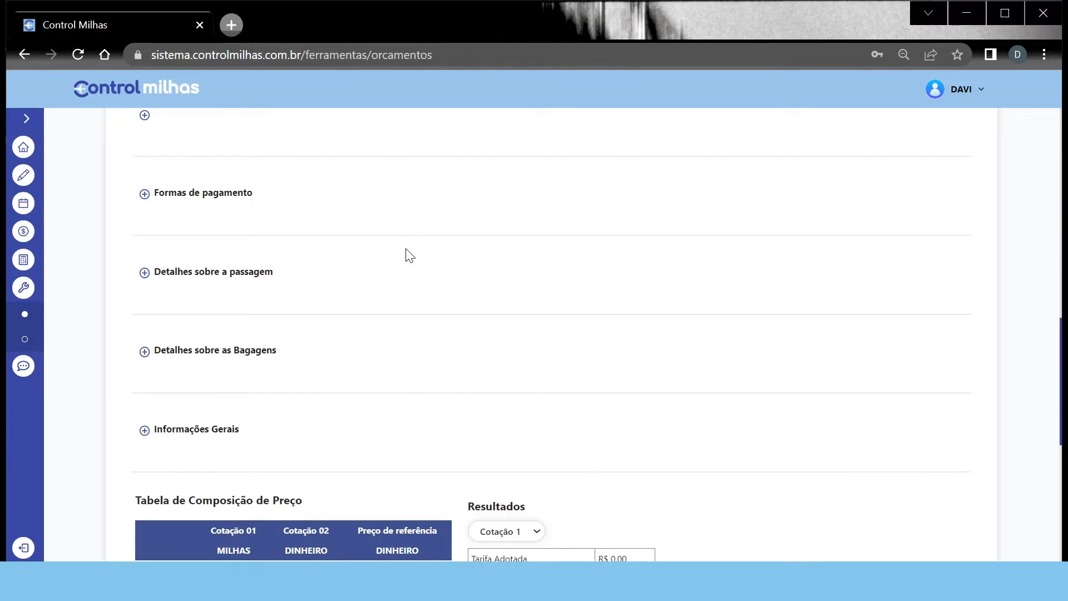
scroll(380, 362, up, 3)
scroll(380, 362, up, 3)
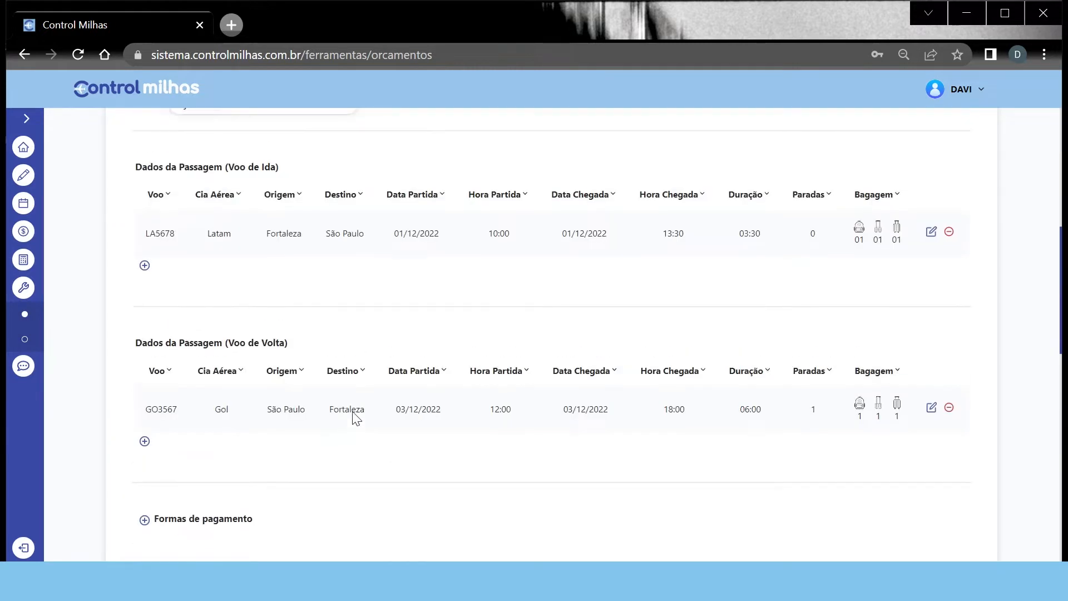
scroll(355, 487, down, 3)
scroll(353, 415, up, 5)
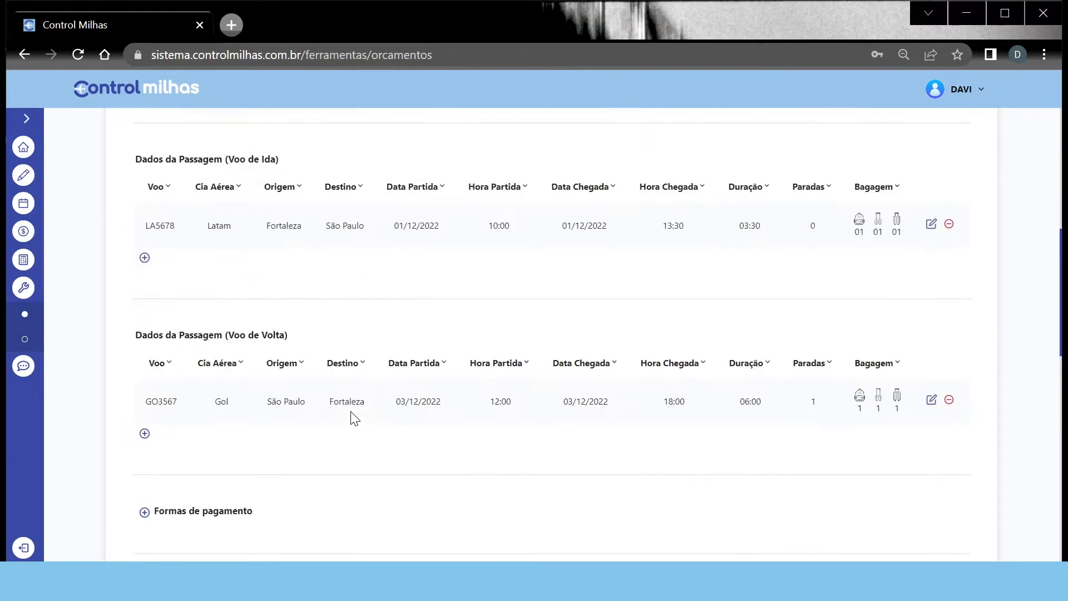
scroll(304, 255, down, 8)
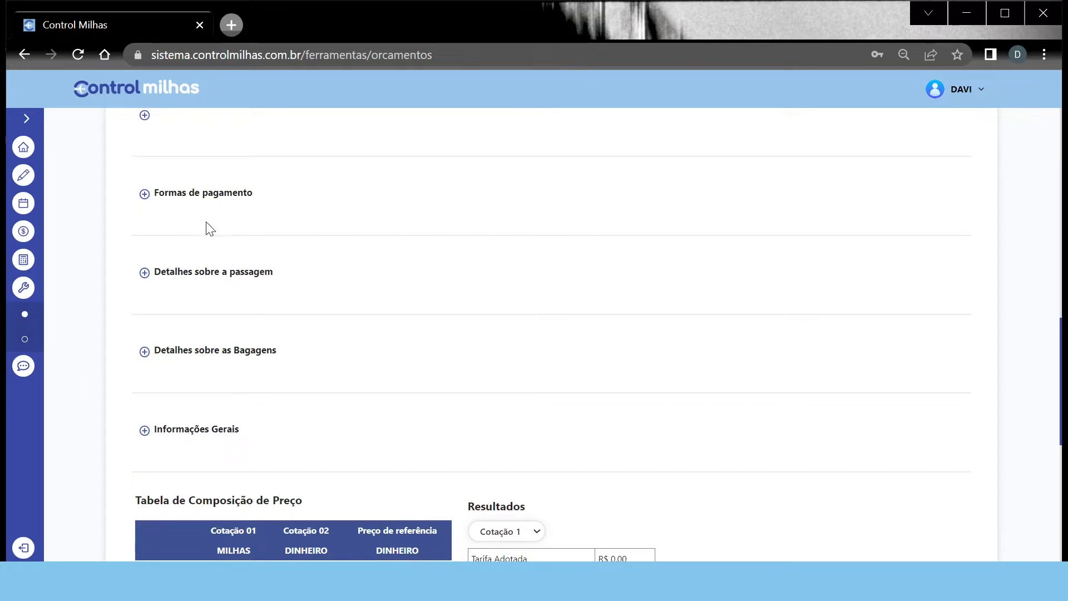
Fill in the payment methods with "A vista com 10% do Preço Informado" and, on a second line, "A prazo, parcelado em 4x sem juros".
click(146, 196)
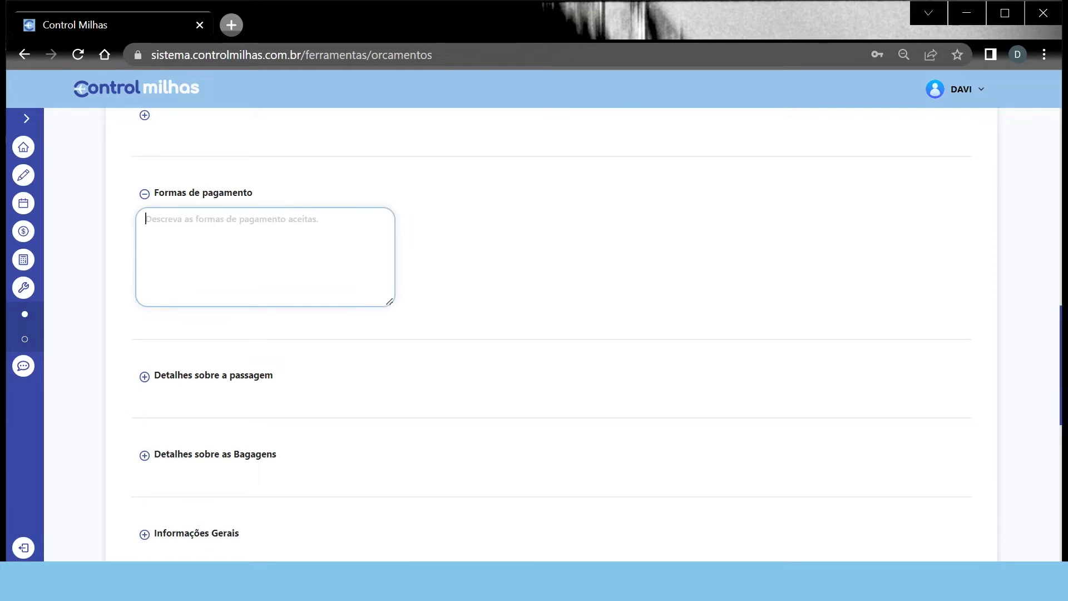
text(A )
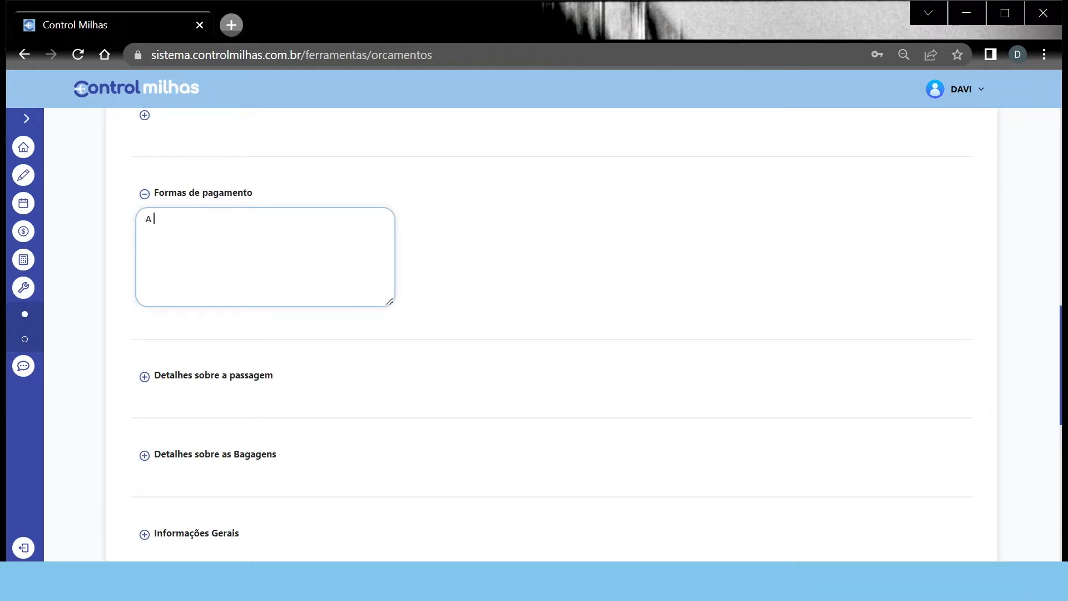
text(vista com 10% do Preço Informado)
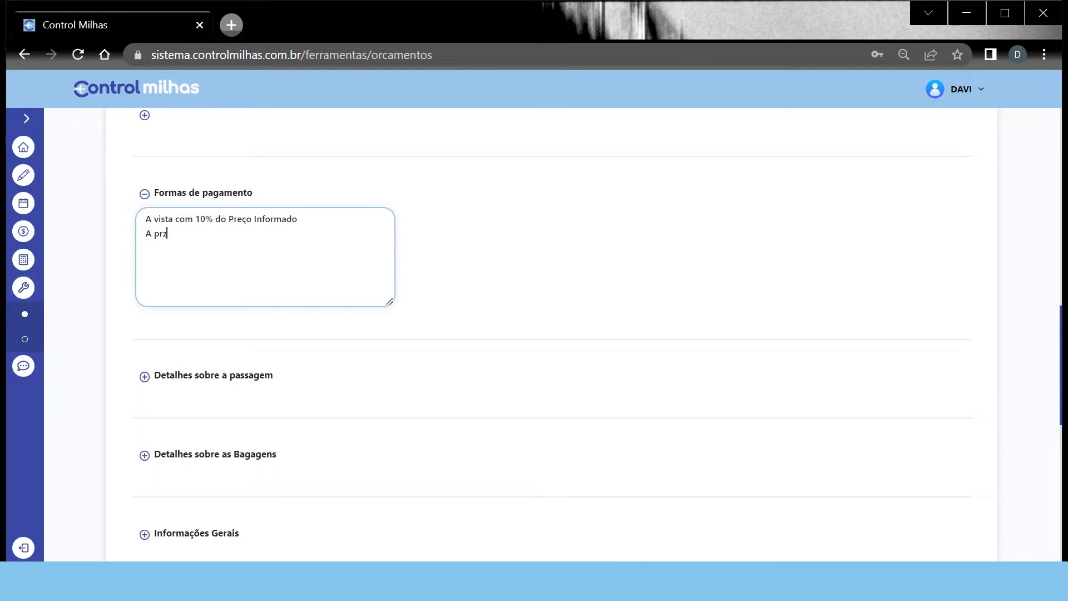
text(A prazo, parcelado em 4x sem juros)
click(481, 228)
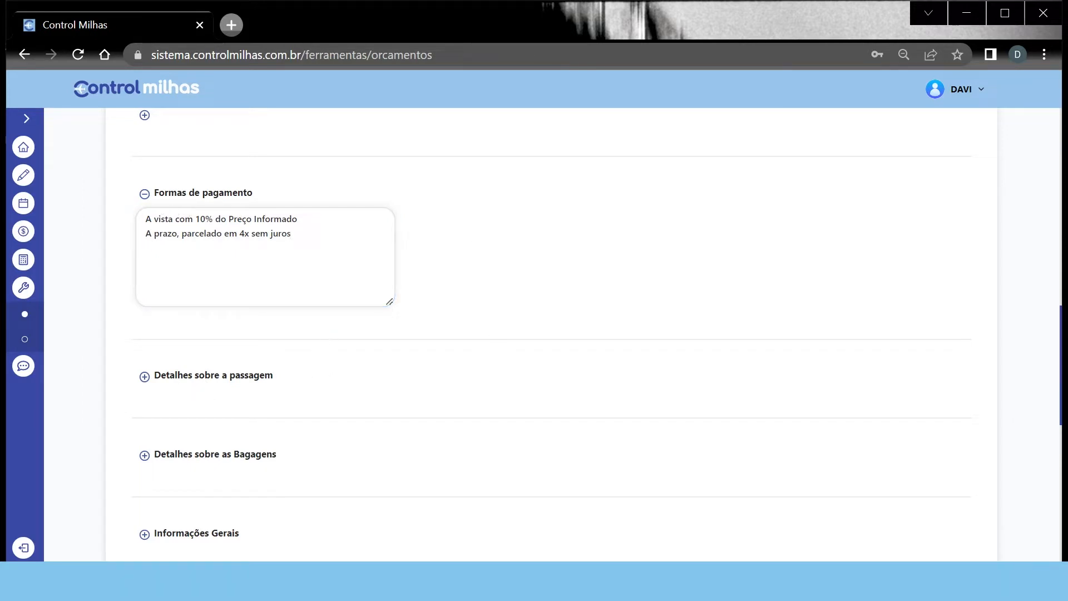
Open the ticket details section and enter the note "Apenas um passageiro terá mala despachada".
click(146, 377)
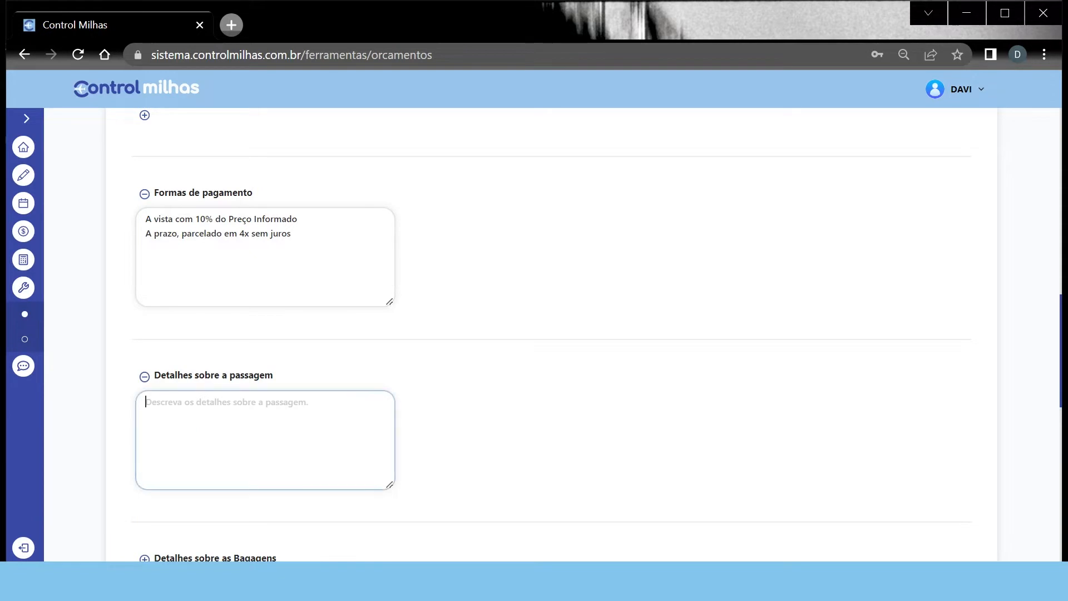
scroll(245, 429, down, 3)
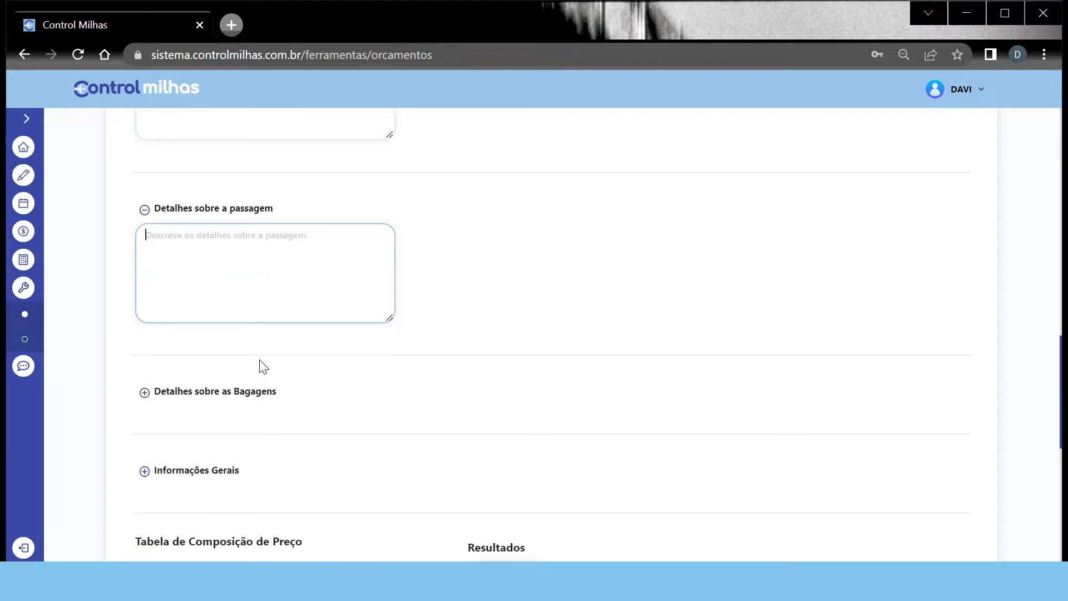
scroll(296, 372, up, 7)
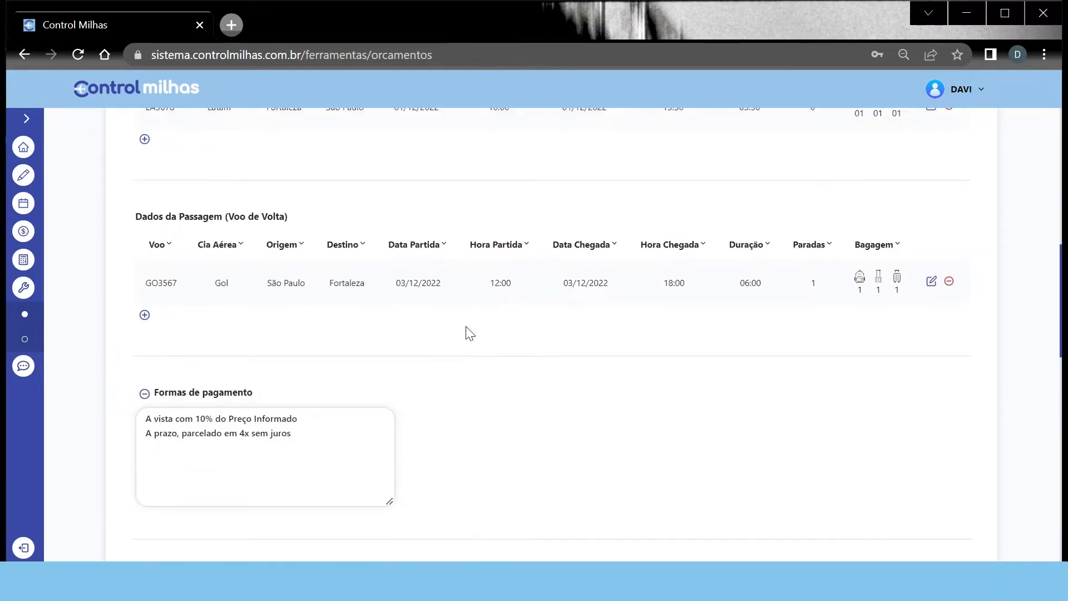
scroll(466, 332, up, 4)
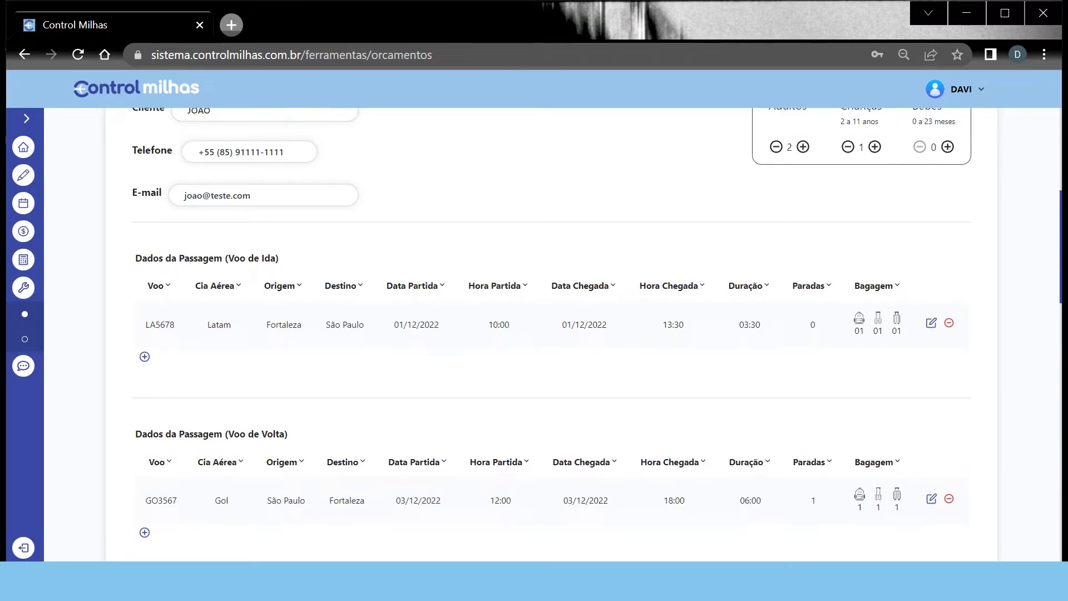
scroll(618, 343, down, 12)
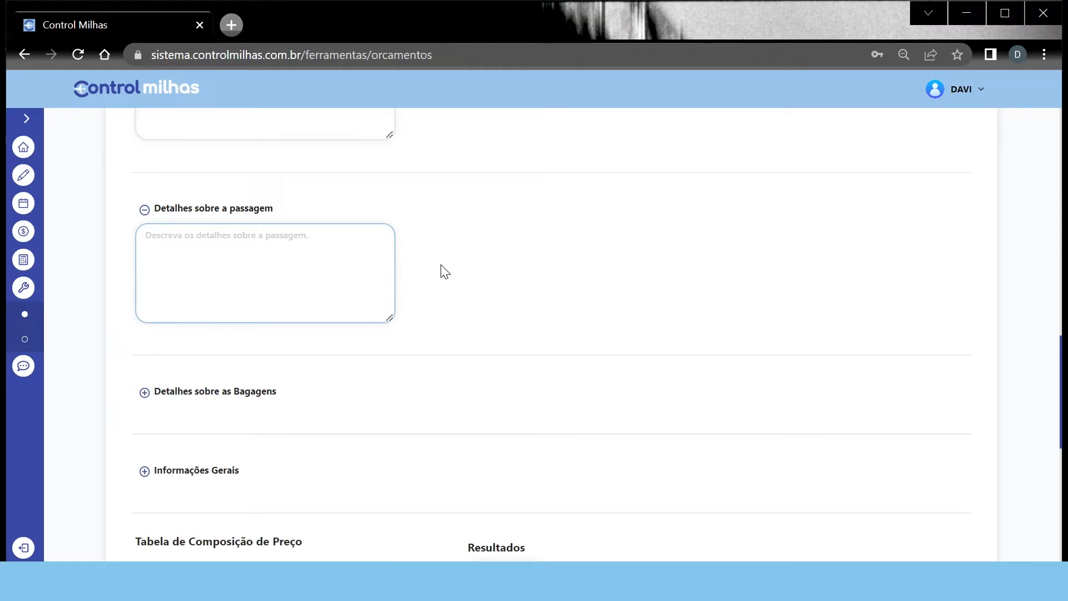
text(Apenas um )
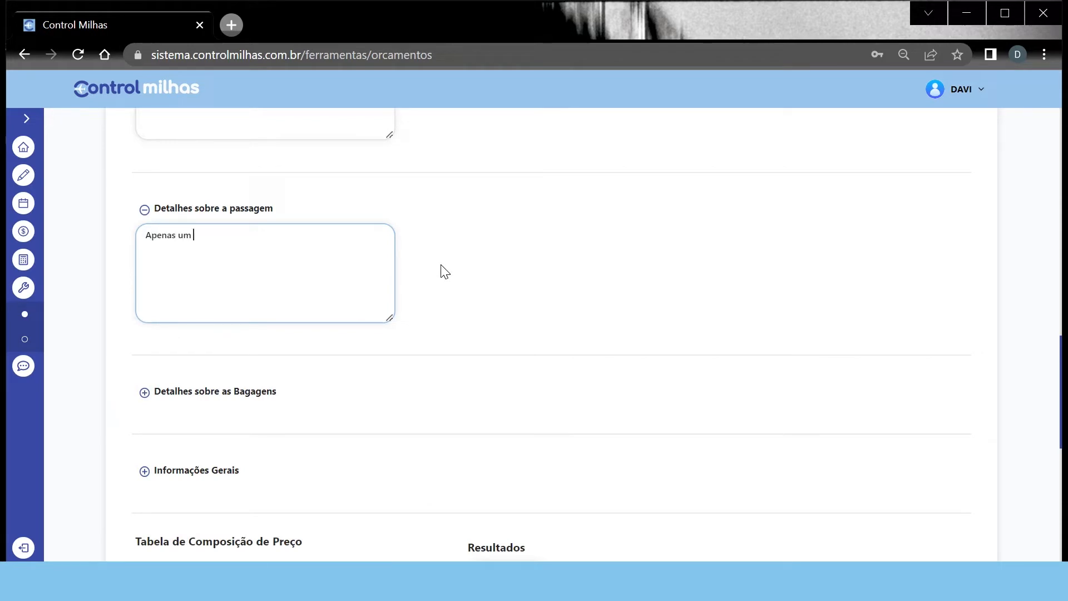
text(passageiro terá mala despachada)
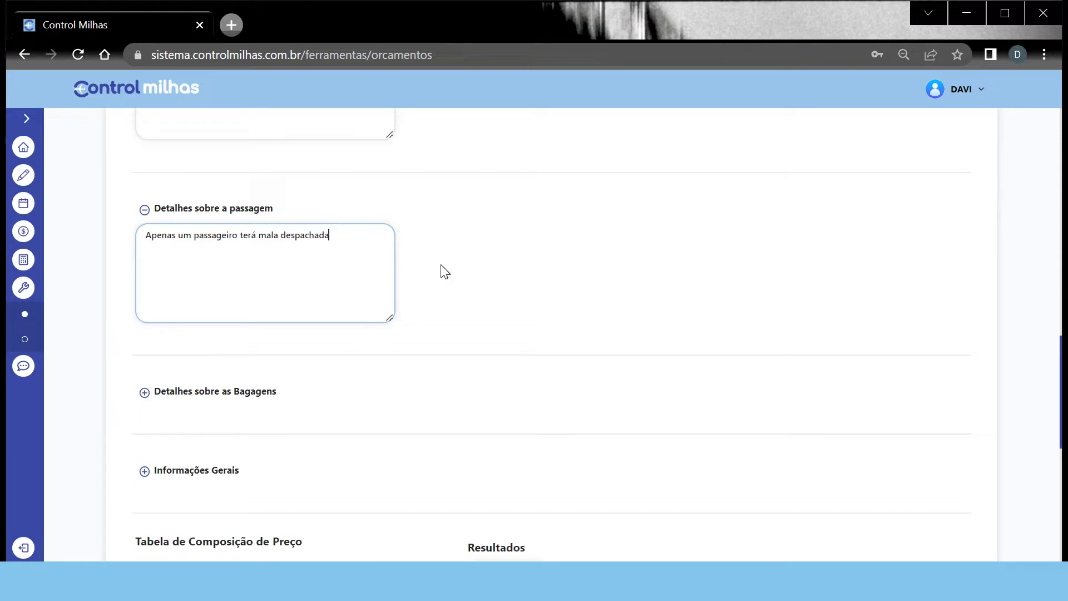
Check the passenger counts and the stops and baggage of both flights against the ticket note.
scroll(810, 243, up, 8)
scroll(864, 228, up, 4)
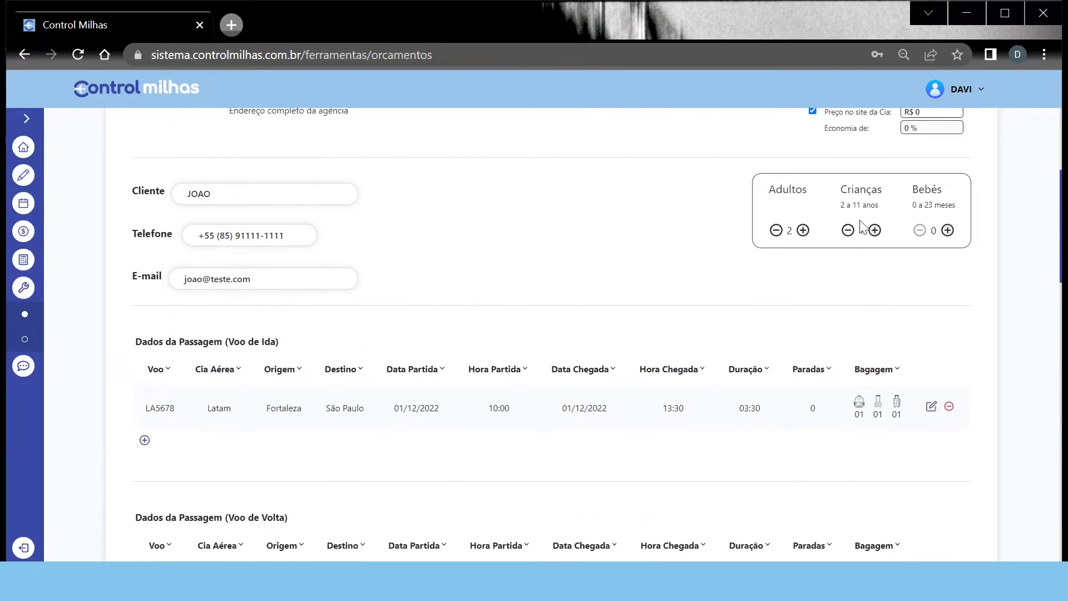
scroll(475, 310, down, 9)
scroll(370, 329, down, 3)
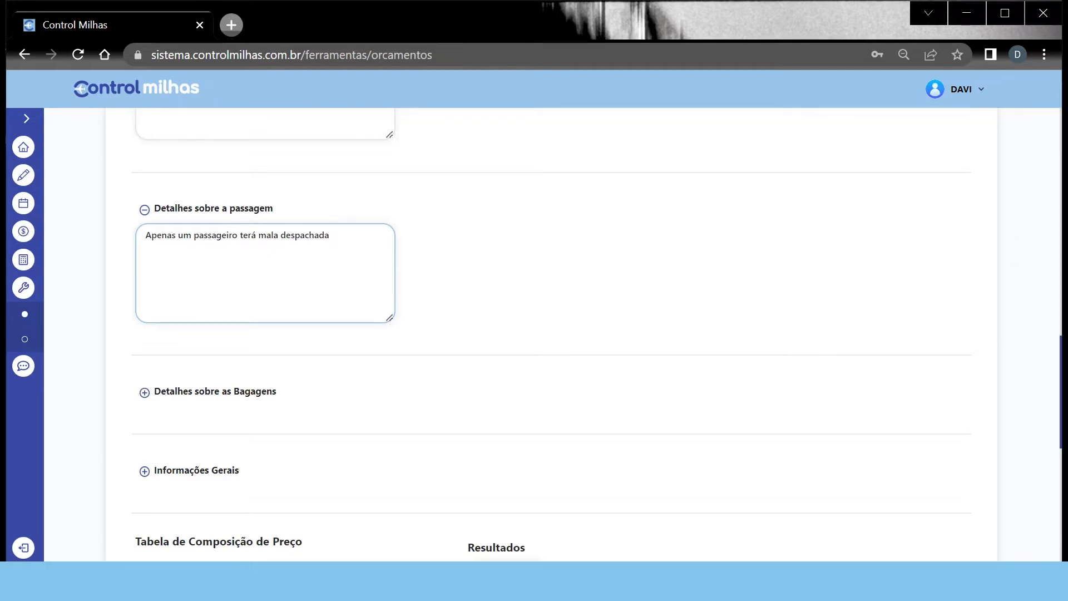
scroll(467, 305, up, 10)
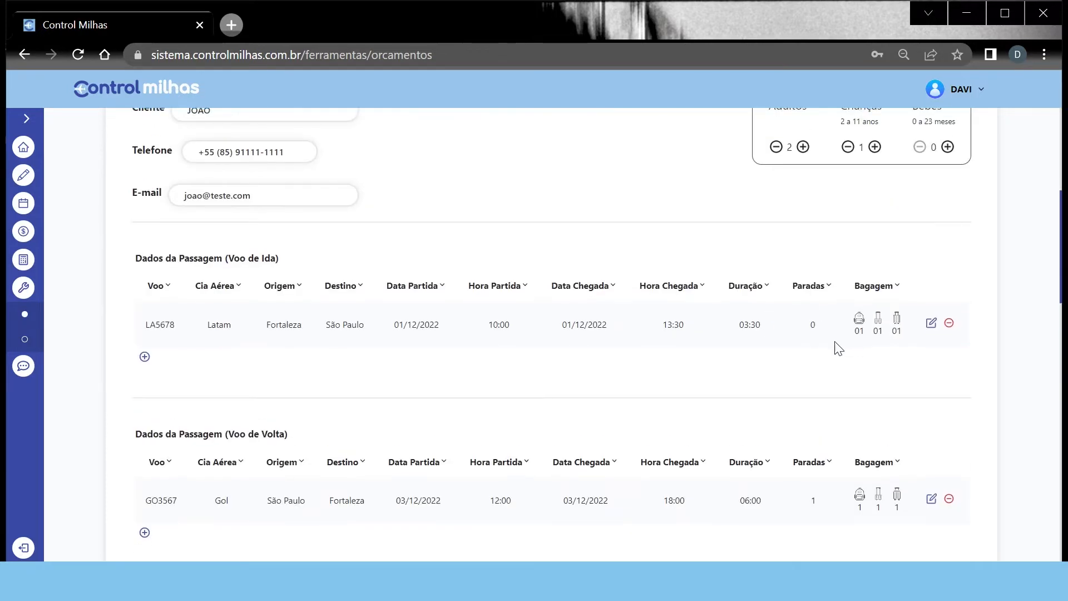
scroll(838, 347, down, 5)
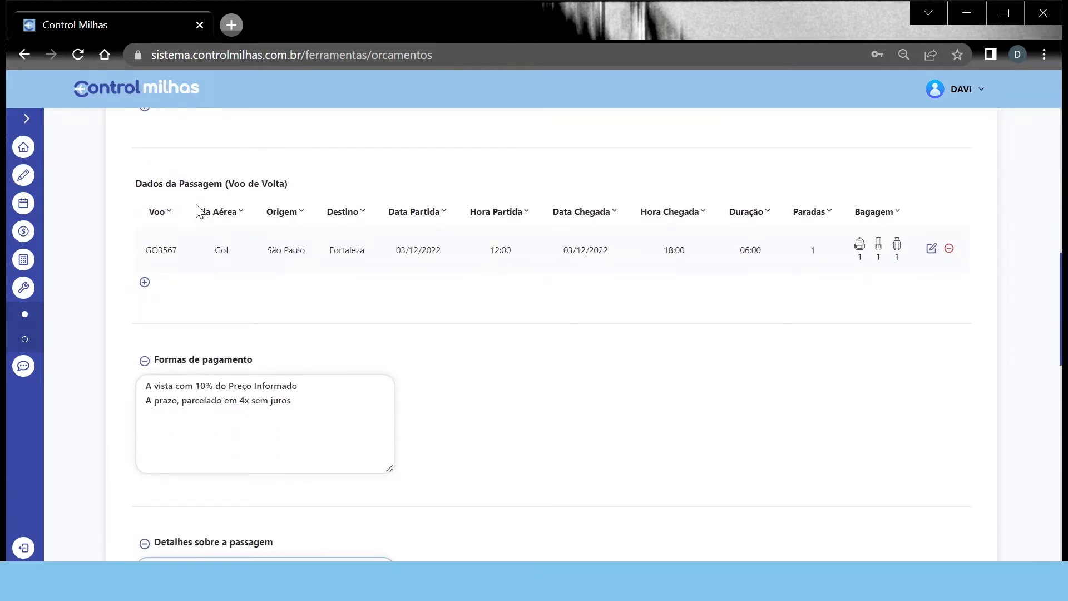
scroll(327, 293, down, 6)
Add a second line to the ticket details reading "Voo de volta terá uma escala em Salvador".
click(305, 319)
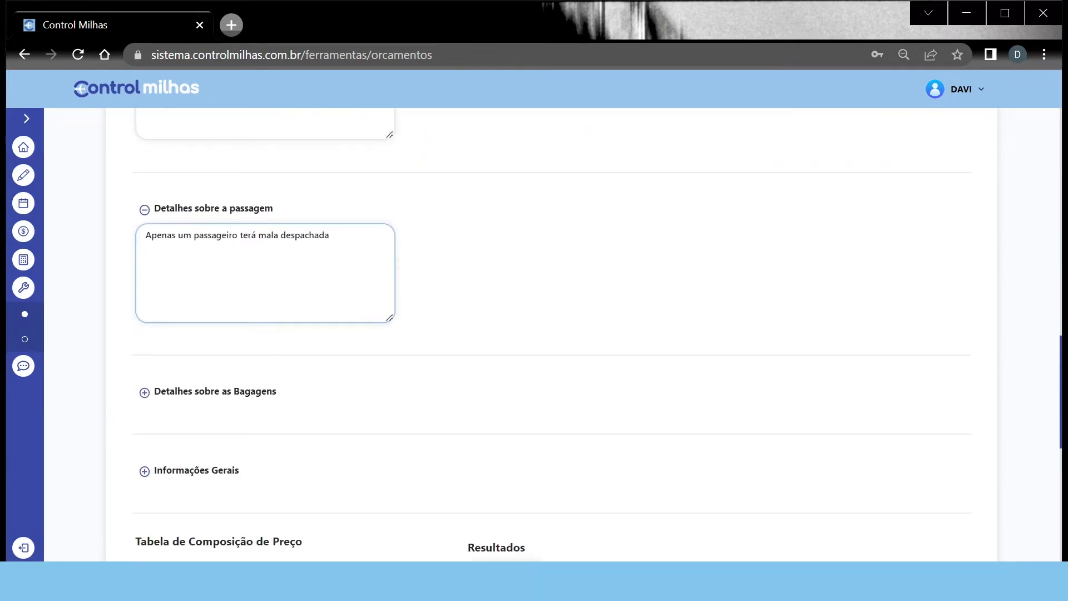
scroll(327, 299, down, 2)
scroll(326, 298, up, 2)
text(Obs)
key(BackSpace)
key(BackSpace)
key(BackSpace)
text(Voo de volta terá uma escla)
key(BackSpace)
key(BackSpace)
key(BackSpace)
text(ala em)
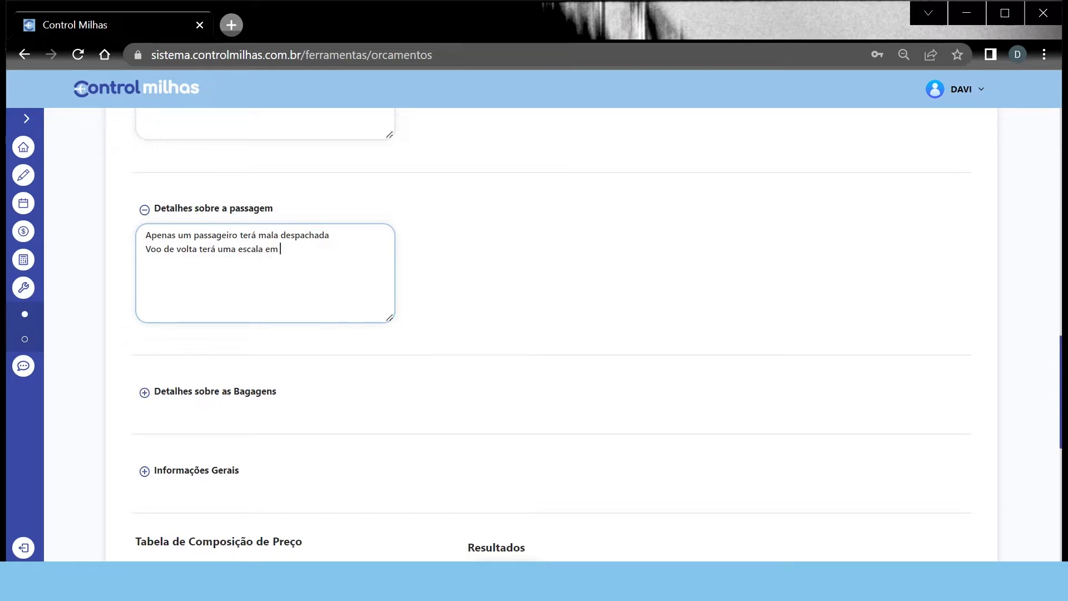
text(alvador)
Expand the baggage details section and compare its default notes with the baggage of both flights.
click(151, 403)
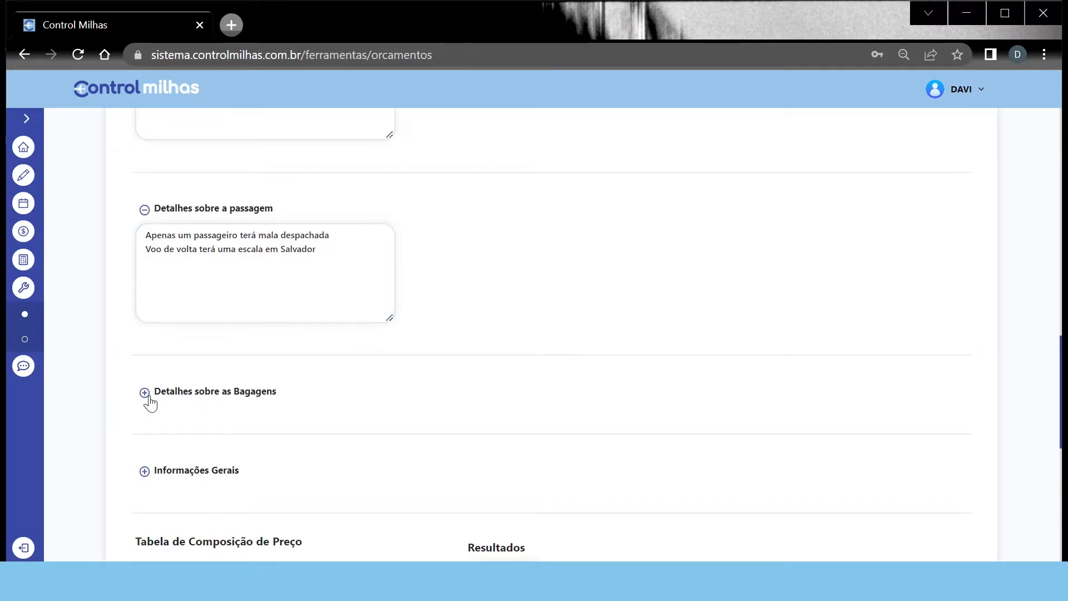
click(149, 399)
scroll(295, 426, down, 1)
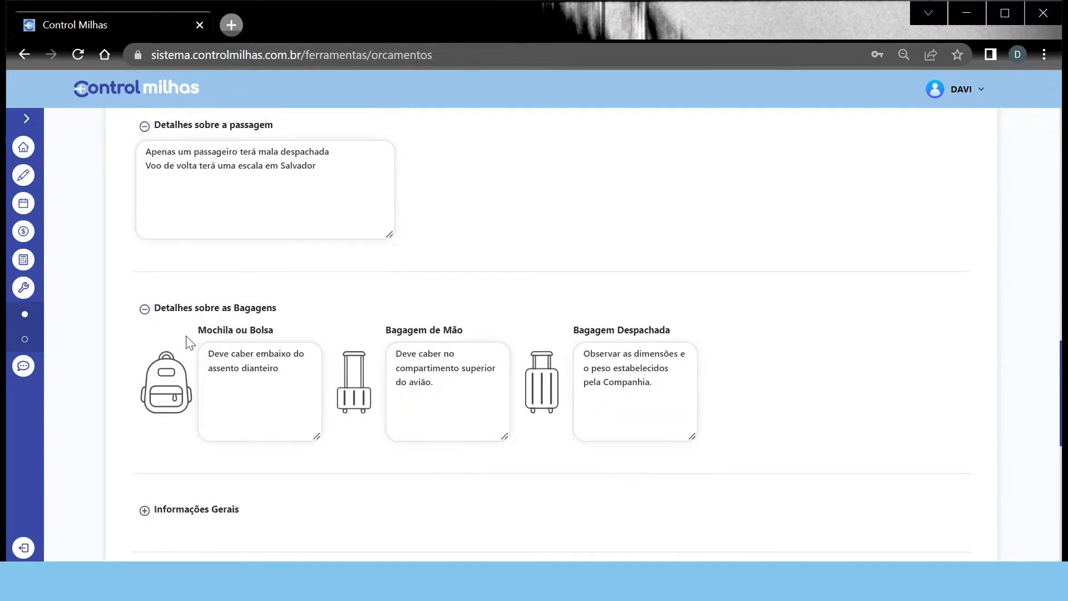
scroll(302, 379, down, 3)
scroll(303, 379, up, 1)
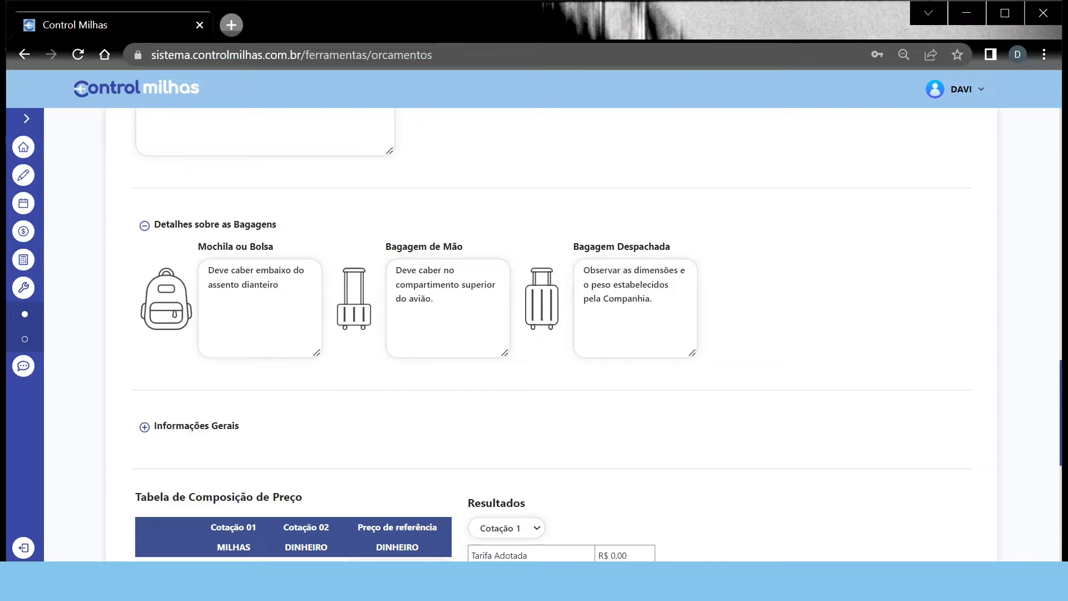
scroll(636, 312, up, 15)
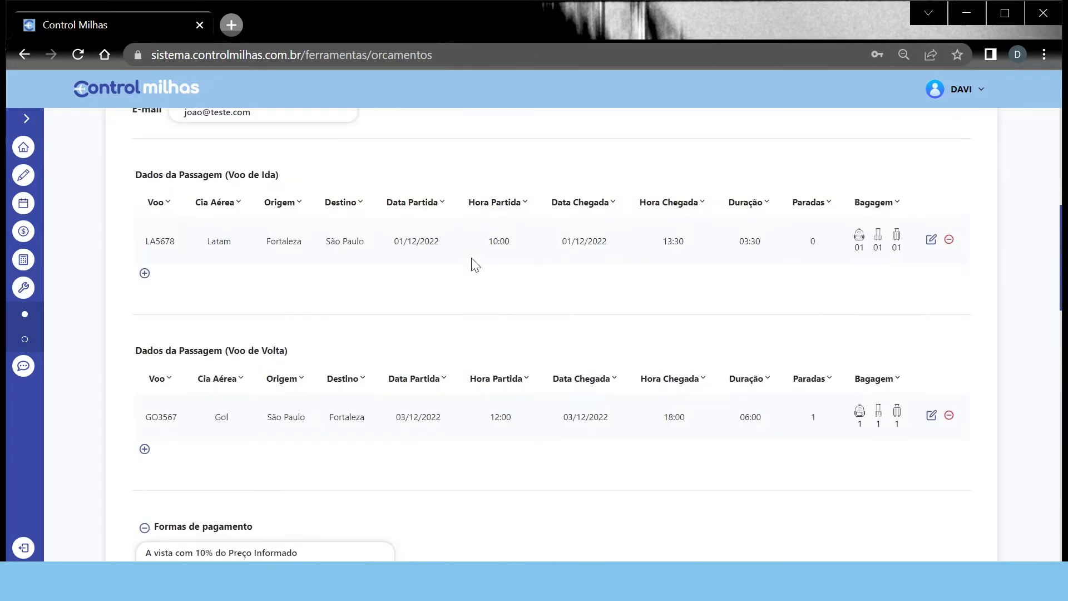
scroll(472, 265, up, 3)
scroll(253, 295, down, 3)
scroll(367, 392, down, 10)
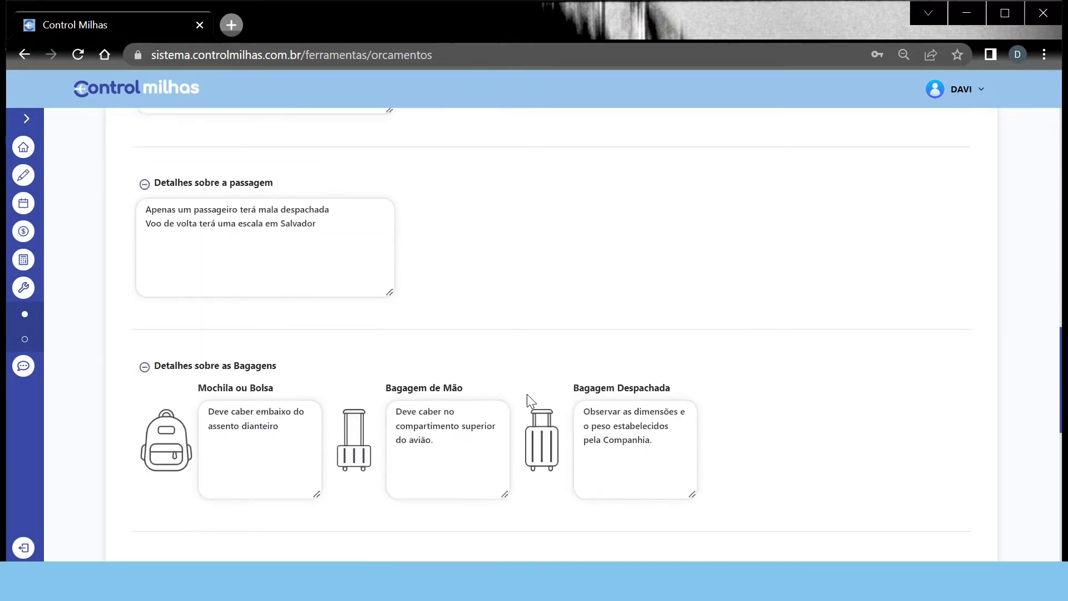
scroll(527, 395, down, 2)
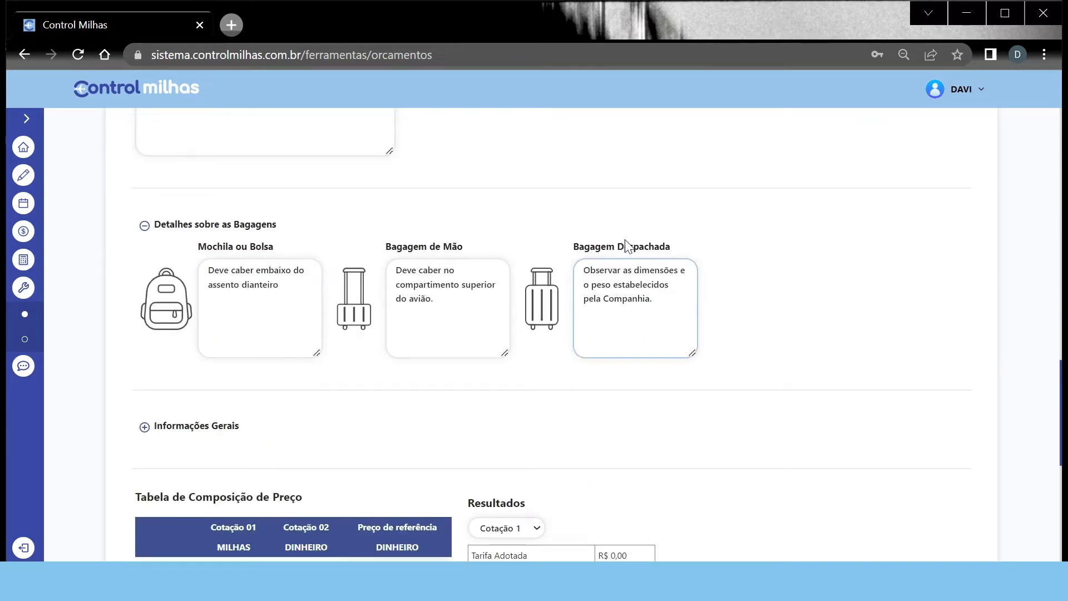
Replace the checked baggage note with "Bagagem de IDA: 15kg" and, on the following line, "Bagagem de VOLTA: 23kg".
drag(654, 299, 562, 256)
text(Bagage)
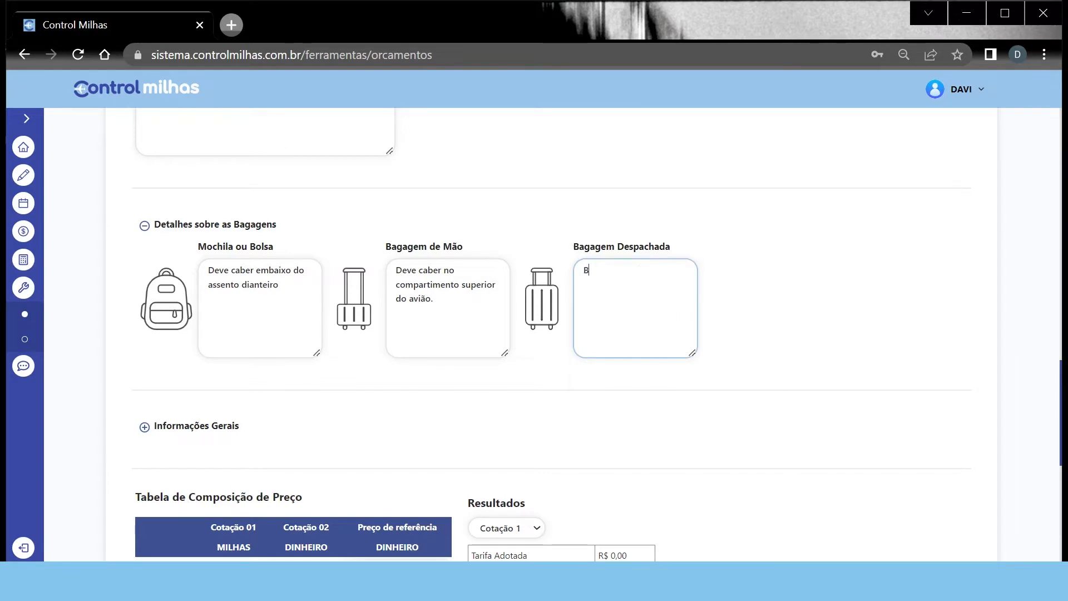
text(m de IDa)
key(BackSpace)
key(BackSpace)
text(D)
text(A: 15kg)
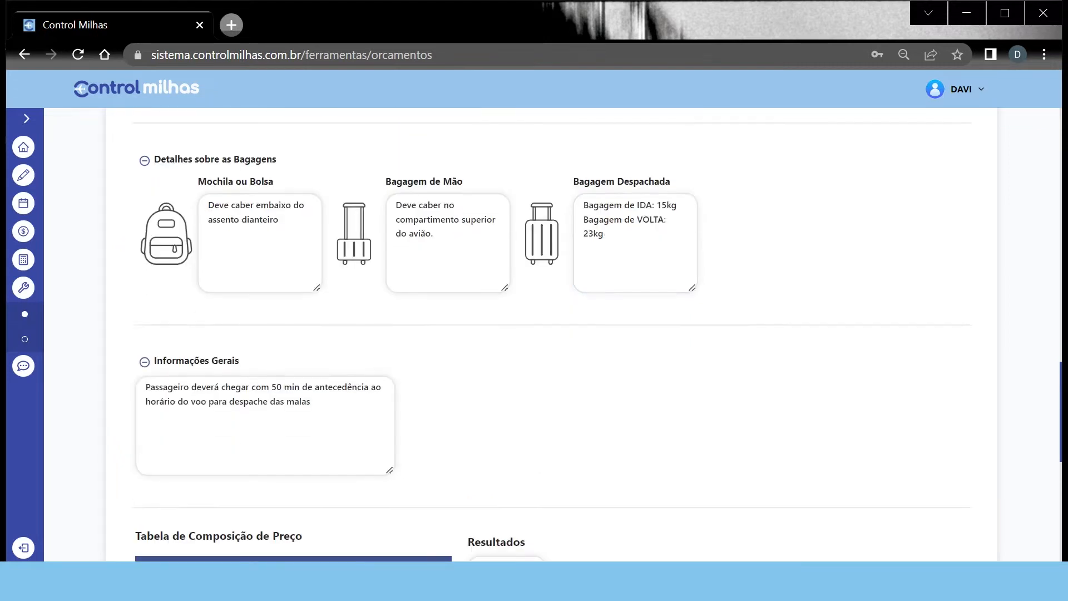
Set the miles for Cotação 01 in the price composition table to 60.000.
scroll(553, 334, down, 8)
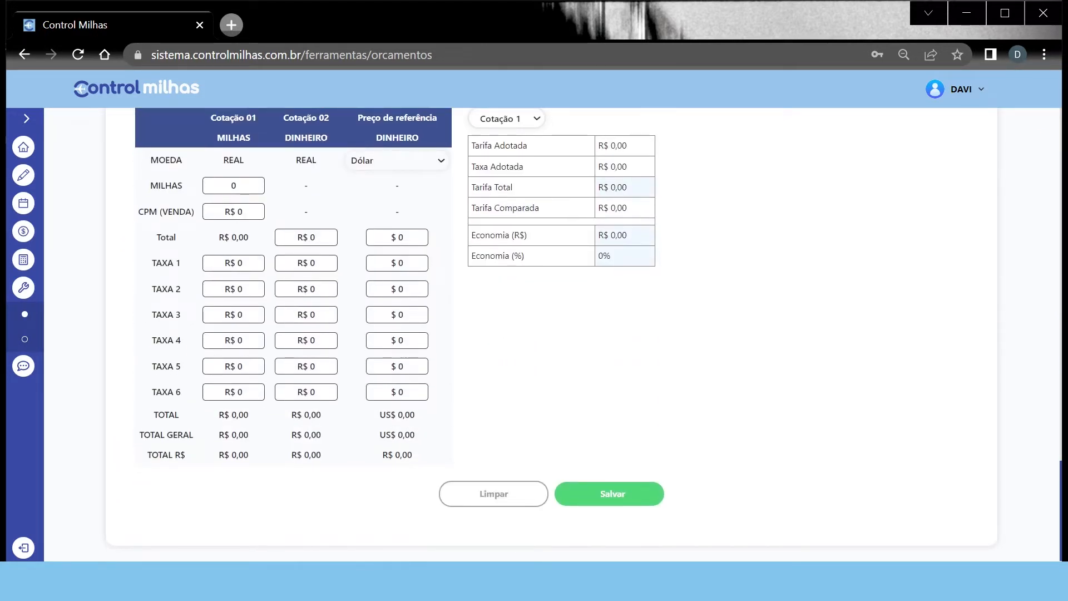
scroll(552, 333, up, 1)
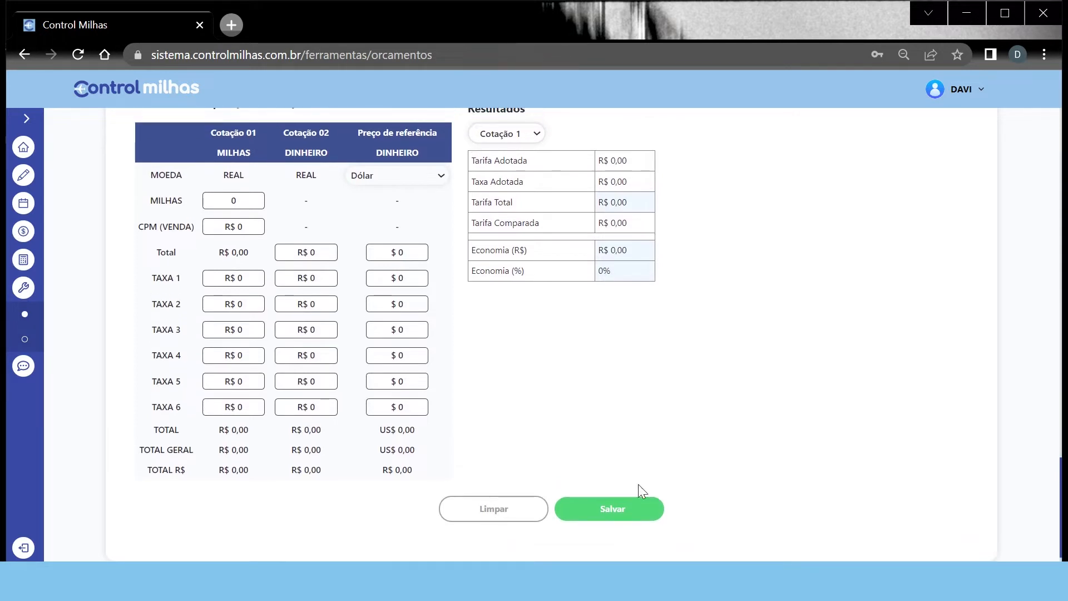
click(237, 200)
text(60.000)
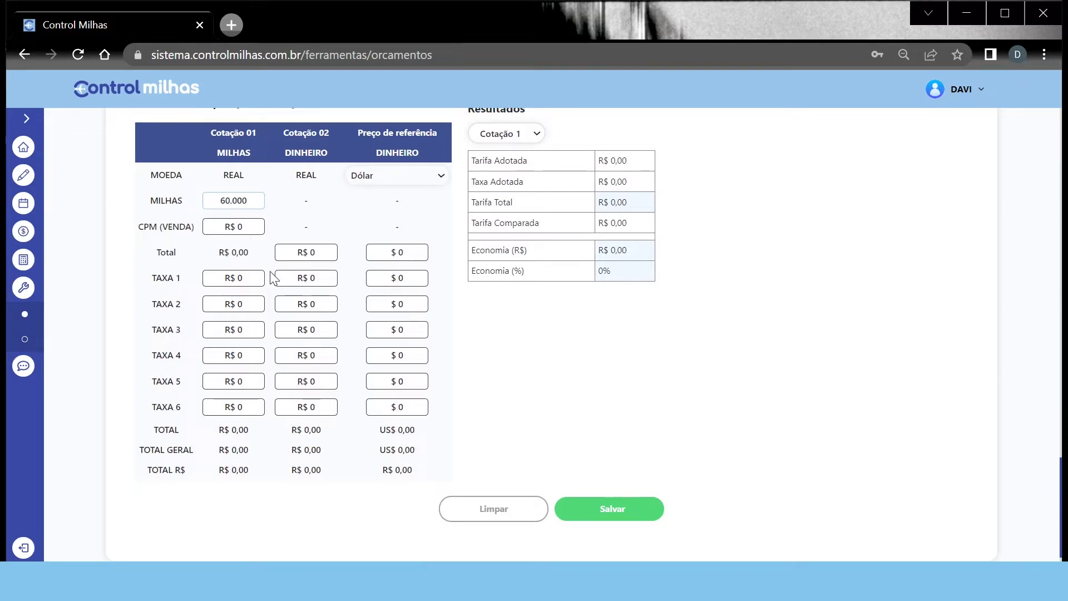
key(Tab)
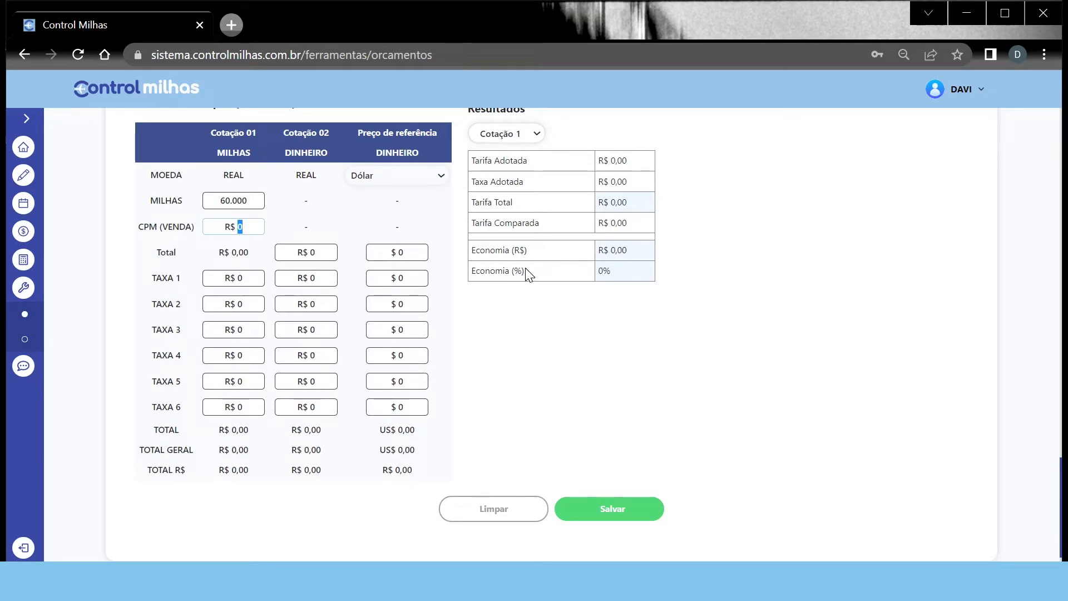
Set the Cotação 01 CPM (VENDA) to R$ 27 and its TAXA 1 to R$ 79.
text(27)
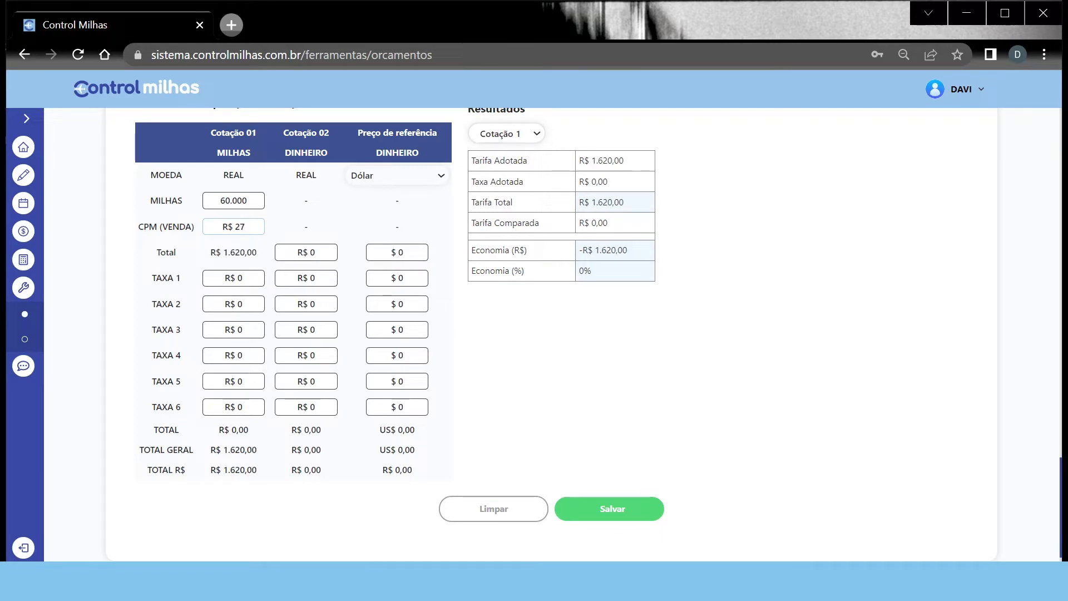
click(240, 278)
text(79)
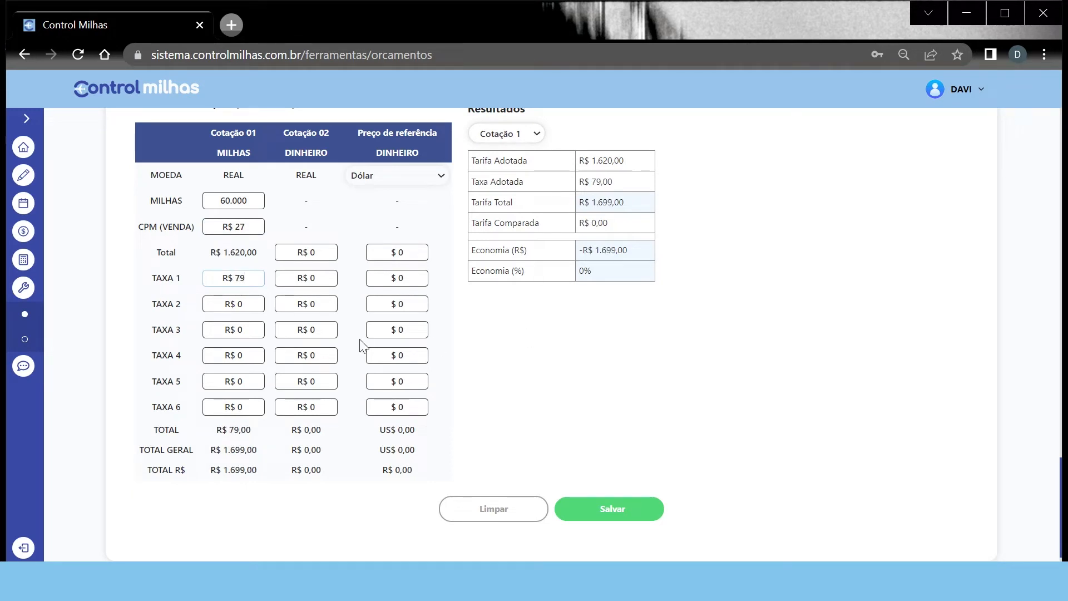
Set TAXA 2 of Cotação 01 to R$ 39 and change its TAXA 1 to R$ 56.
key(Tab)
text(39)
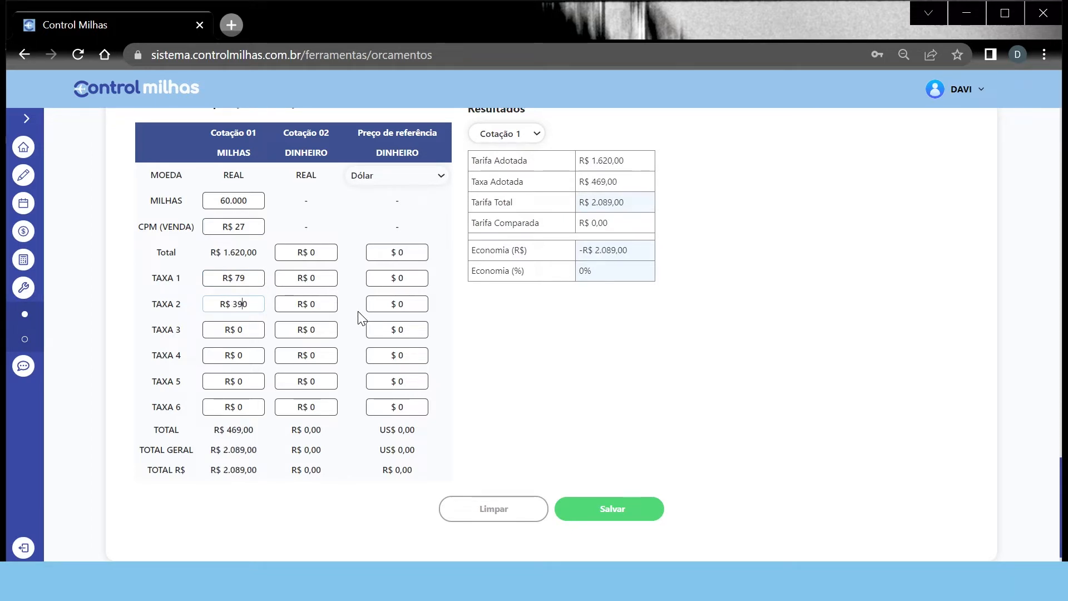
key(Delete)
key(shift+Tab)
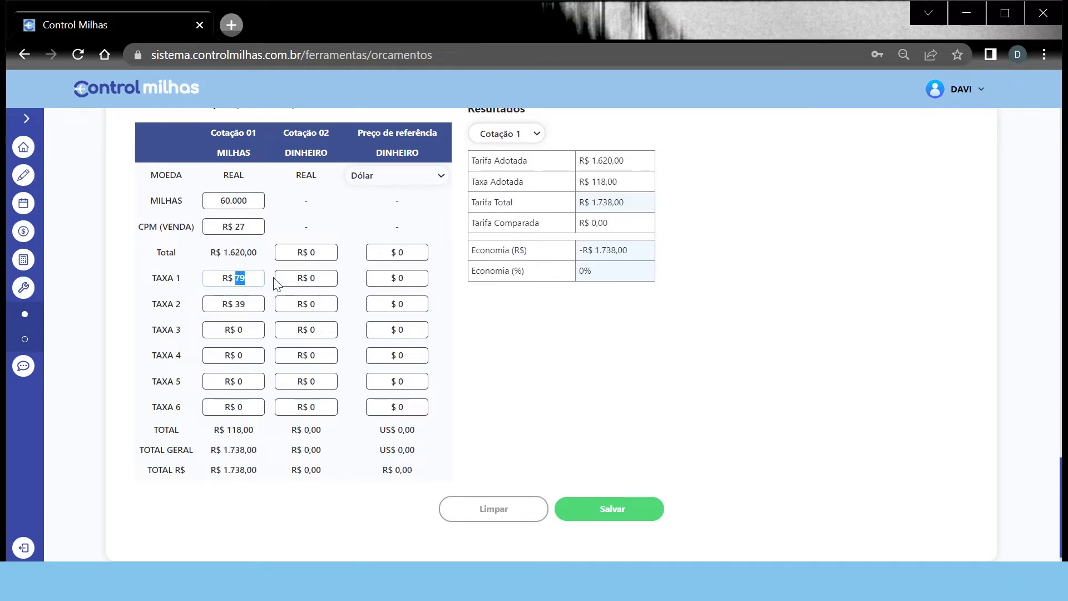
text(56)
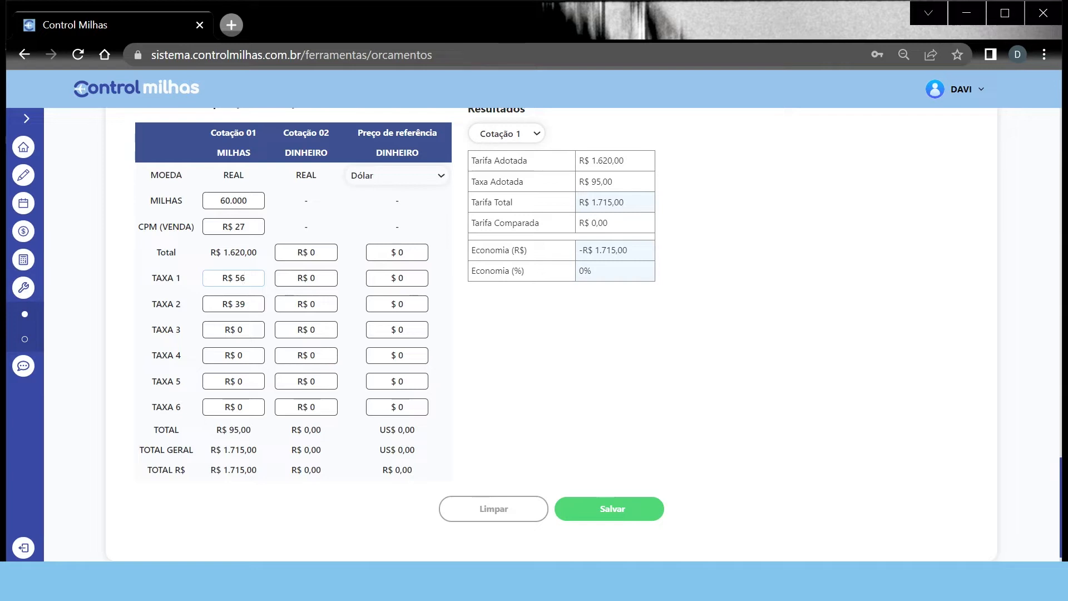
scroll(250, 271, down, 1)
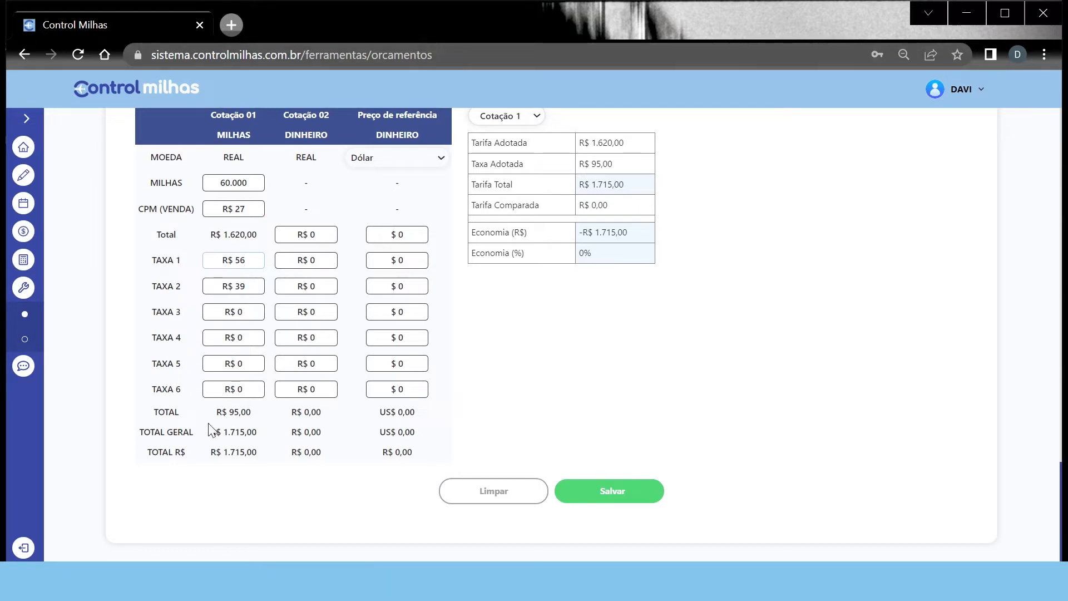
Change the Cotação 01 miles to 180.000.
click(230, 187)
key(BackSpace)
key(BackSpace)
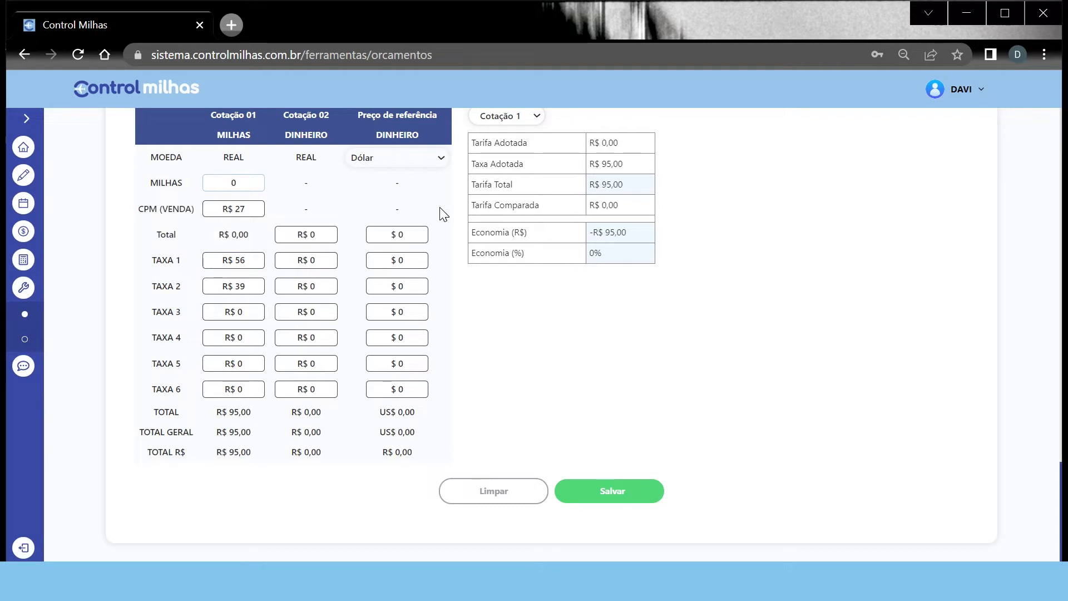
text(18000)
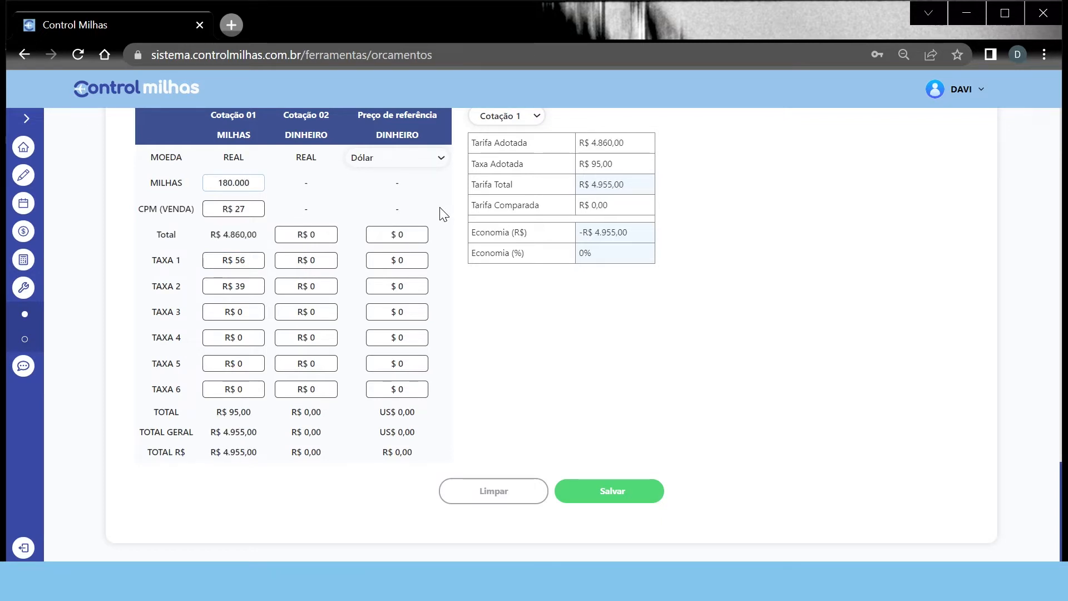
Set both TAXA 2 and TAXA 3 of Cotação 01 to R$ 56.
double_click(239, 259)
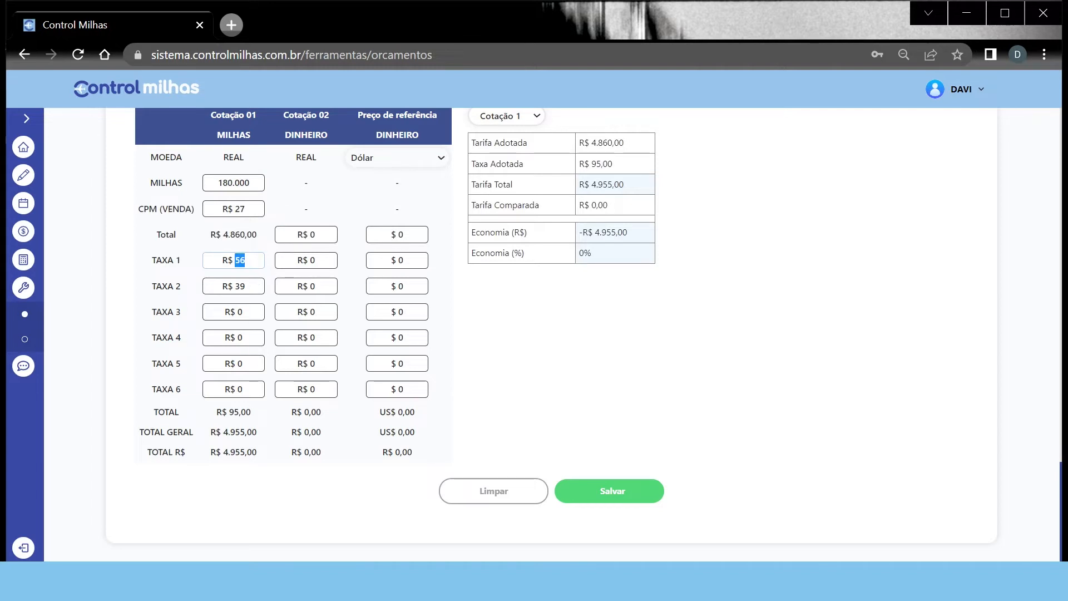
click(242, 312)
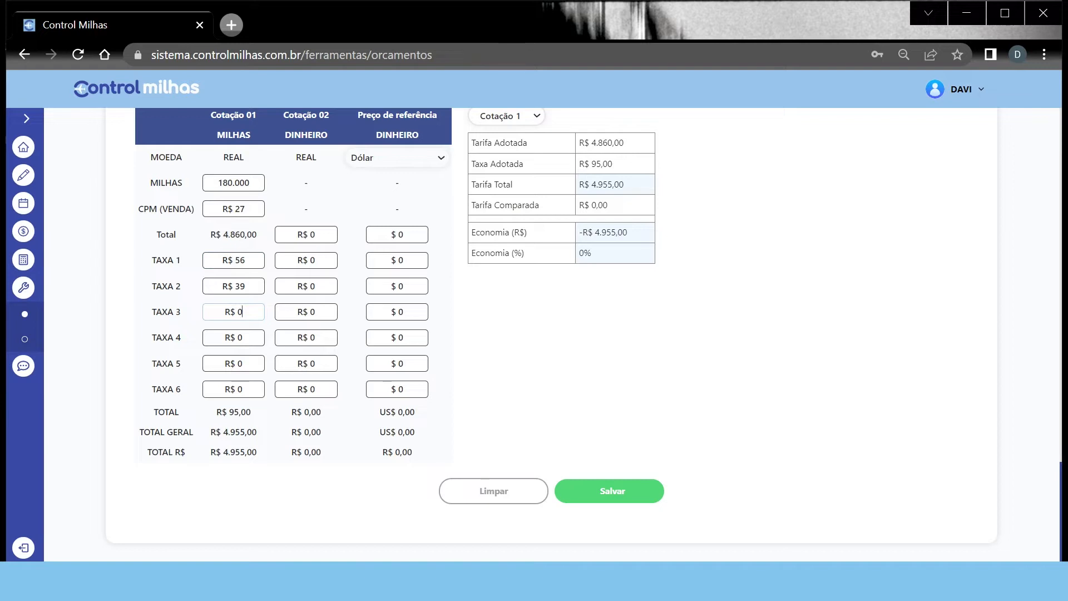
drag(240, 286, 246, 286)
key(BackSpace)
key(BackSpace)
text(56)
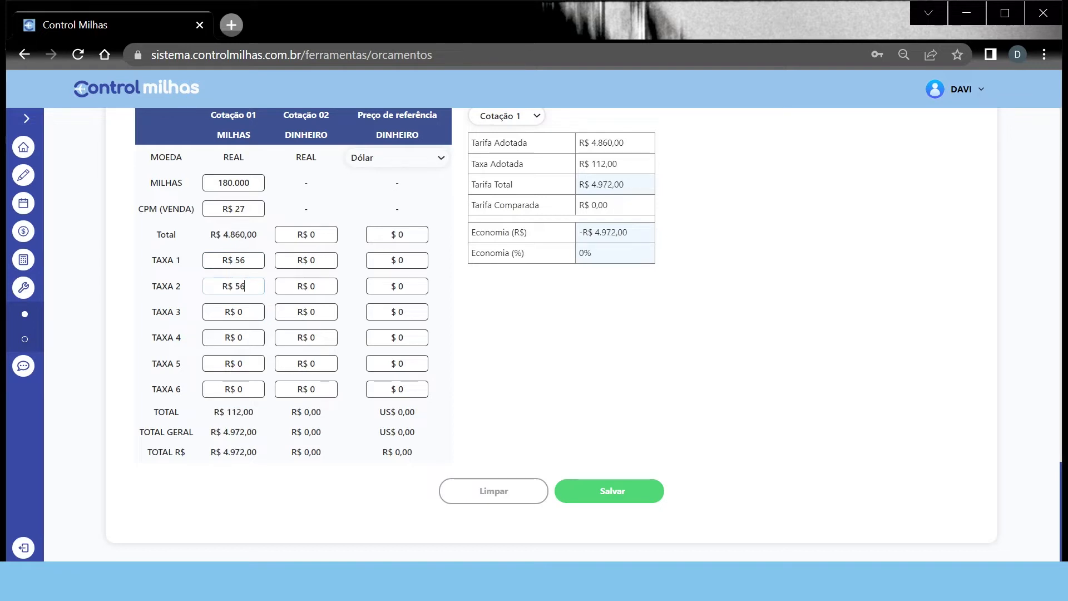
key(Tab)
text(65)
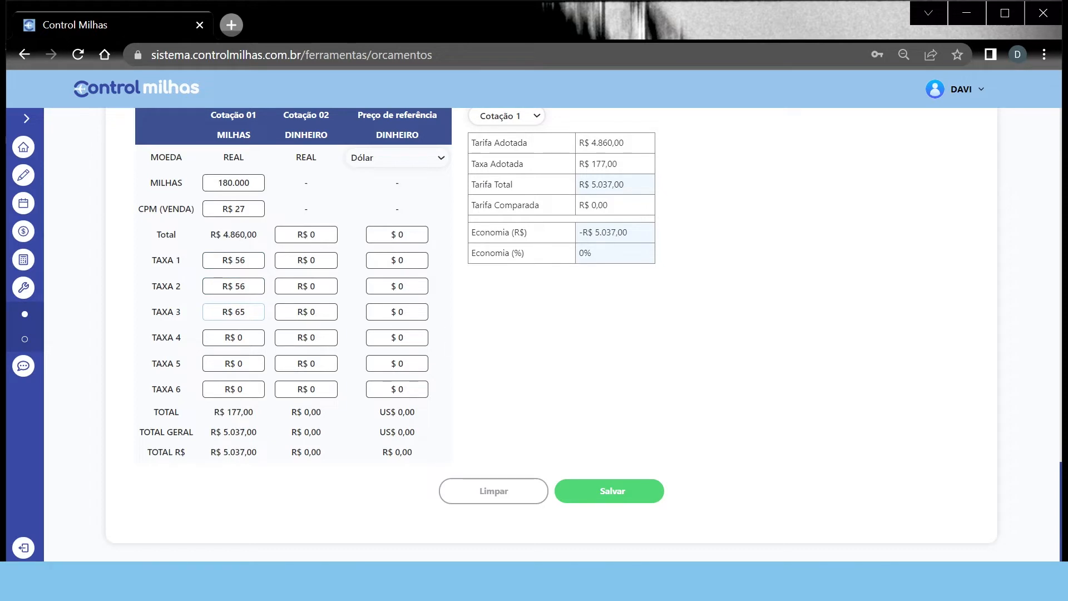
double_click(240, 312)
text(56)
key(Tab)
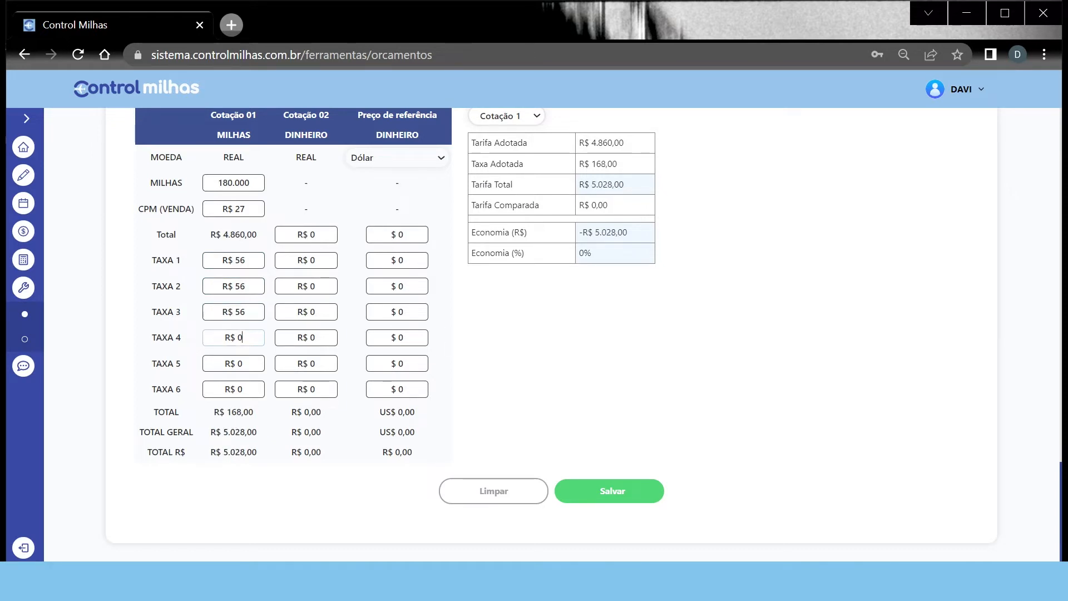
Set TAXA 4, TAXA 5 and TAXA 6 of Cotação 01 to R$ 39 each.
text(39)
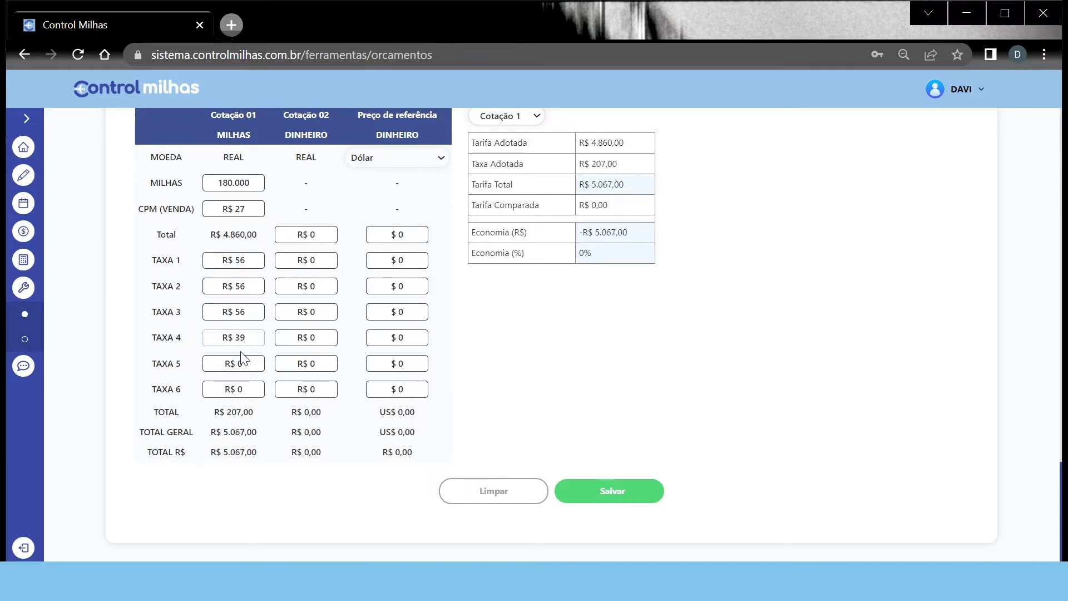
key(Tab)
text(39)
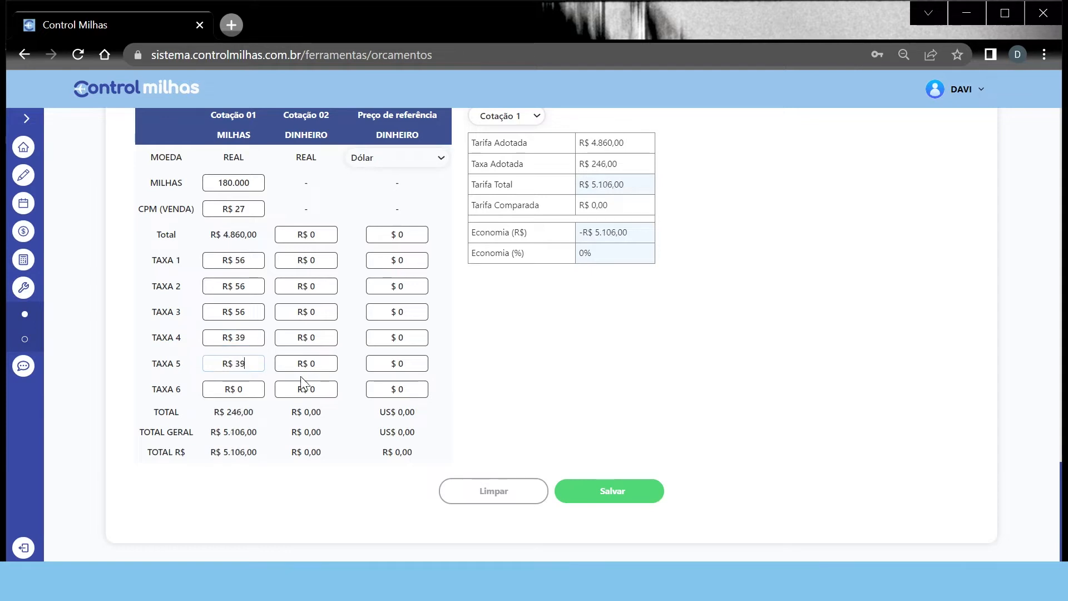
click(237, 389)
text(39)
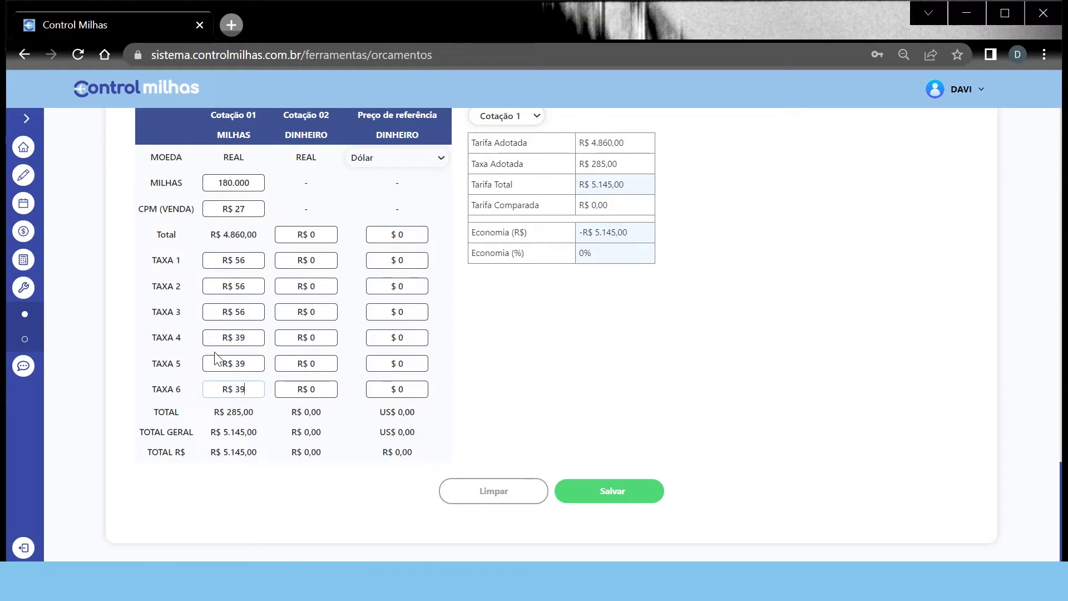
Set the cash total of Cotação 02 to R$ 6.500.
scroll(405, 424, up, 4)
scroll(291, 410, down, 4)
key(Tab)
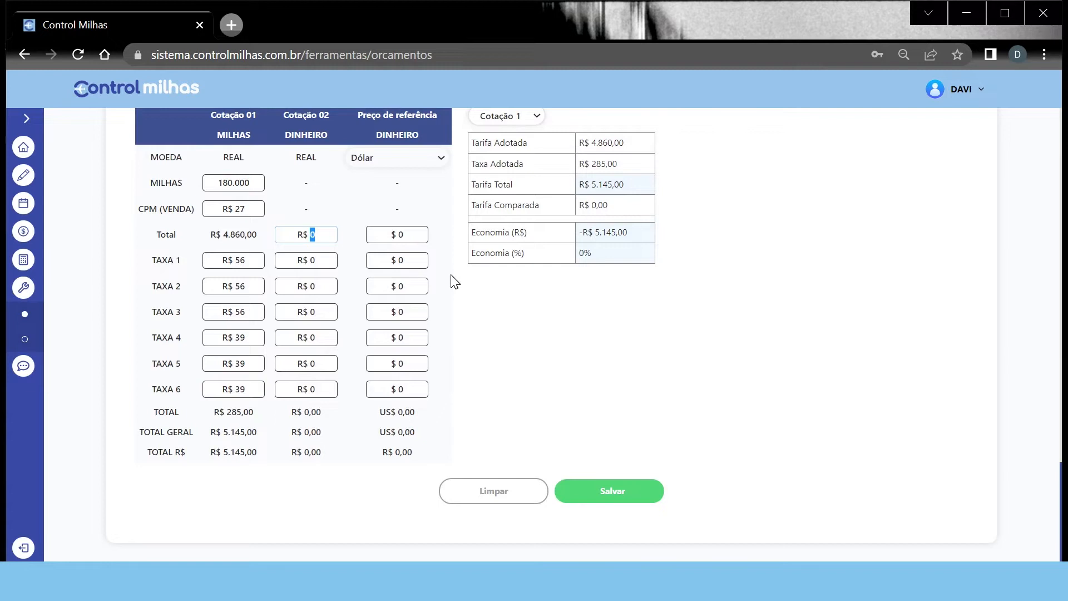
text(6500)
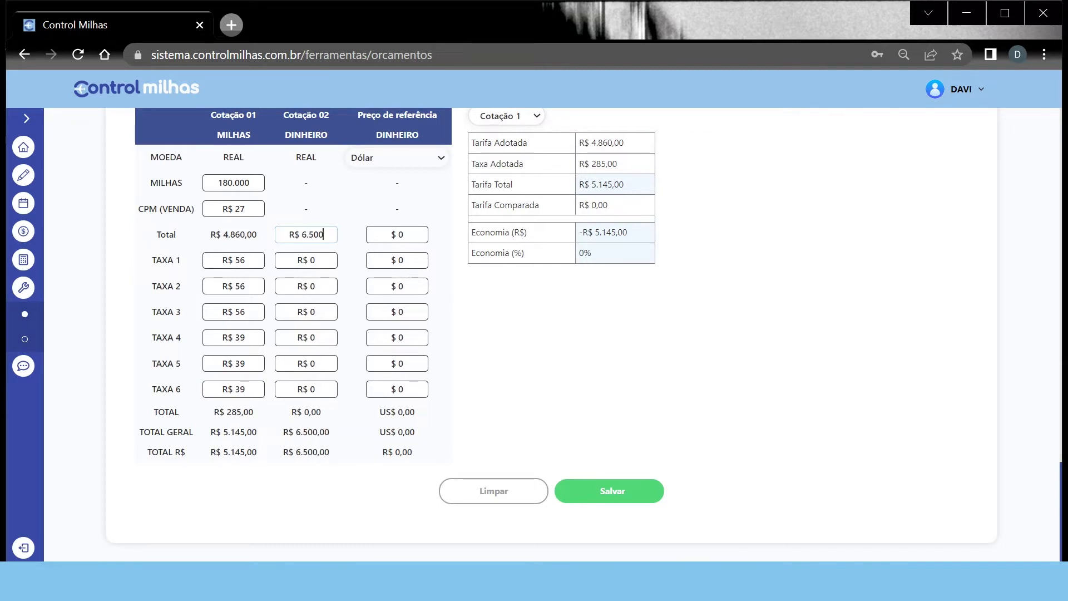
Examine the currency options available for the reference price column.
click(401, 235)
scroll(419, 154, up, 2)
scroll(394, 261, down, 2)
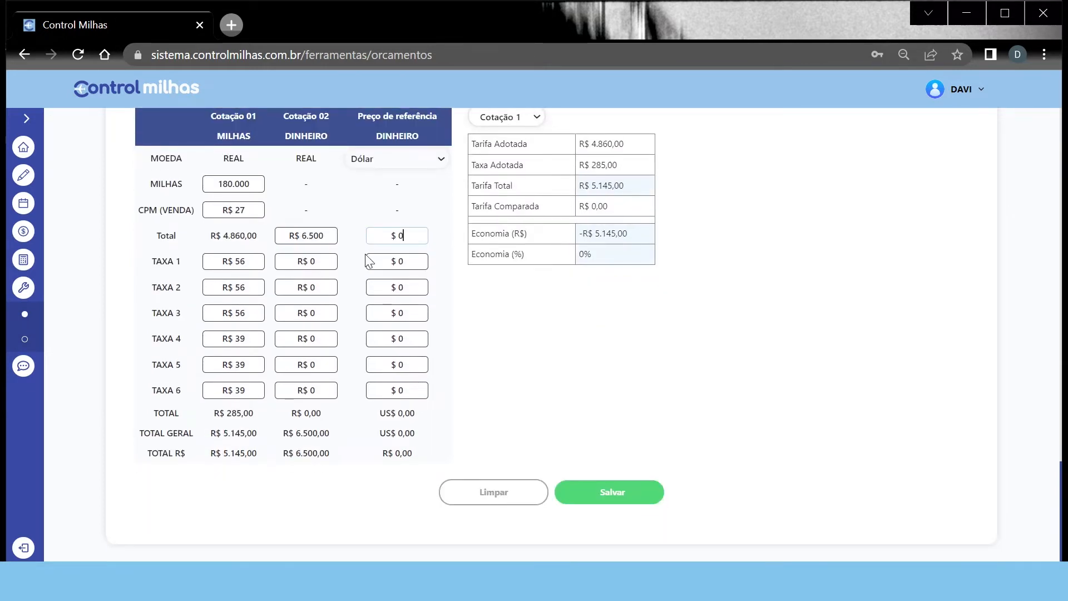
scroll(365, 253, up, 2)
click(403, 243)
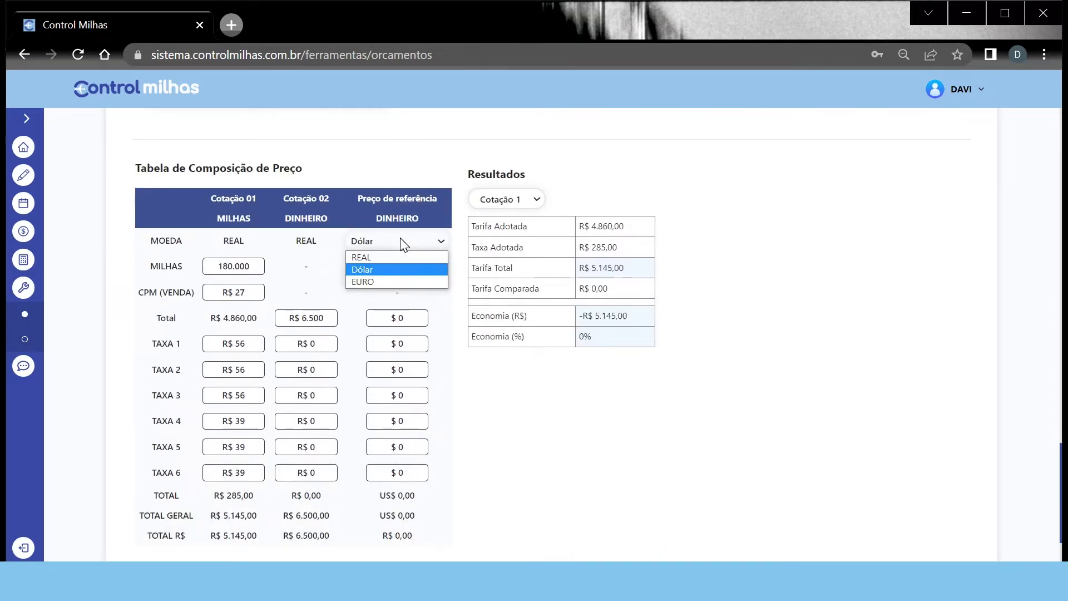
click(349, 299)
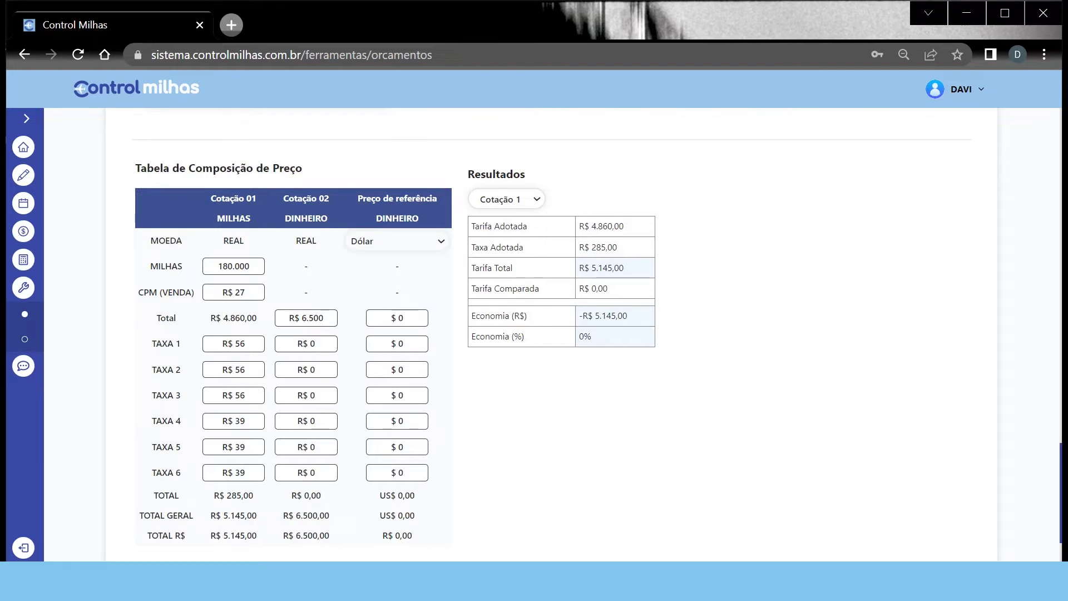
Change the cash total of Cotação 02 to R$ 6.000.
drag(328, 318, 285, 318)
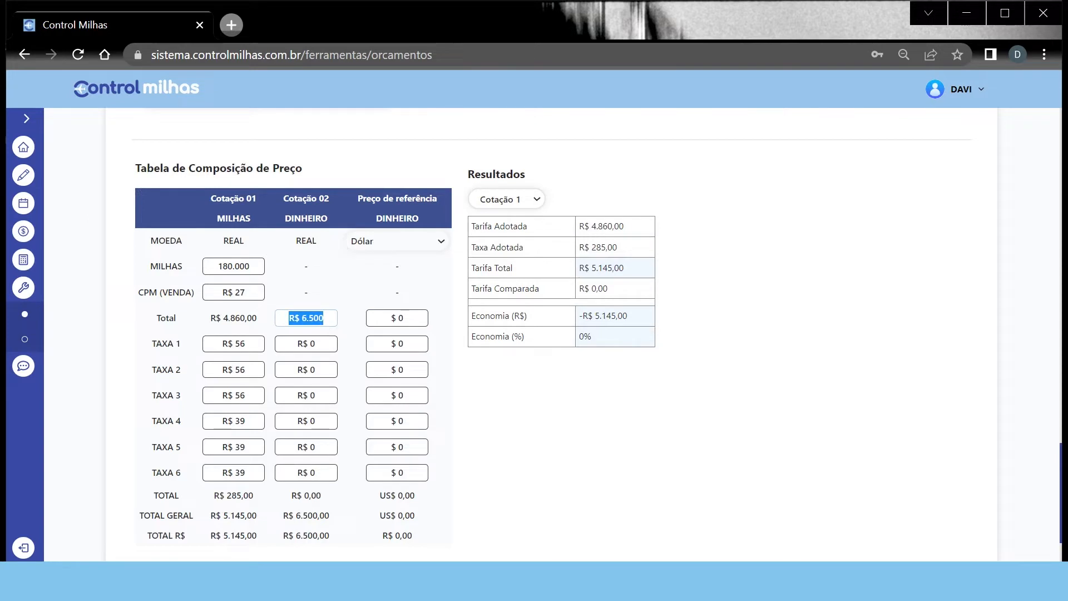
click(328, 318)
key(BackSpace)
key(BackSpace)
key(BackSpace)
key(BackSpace)
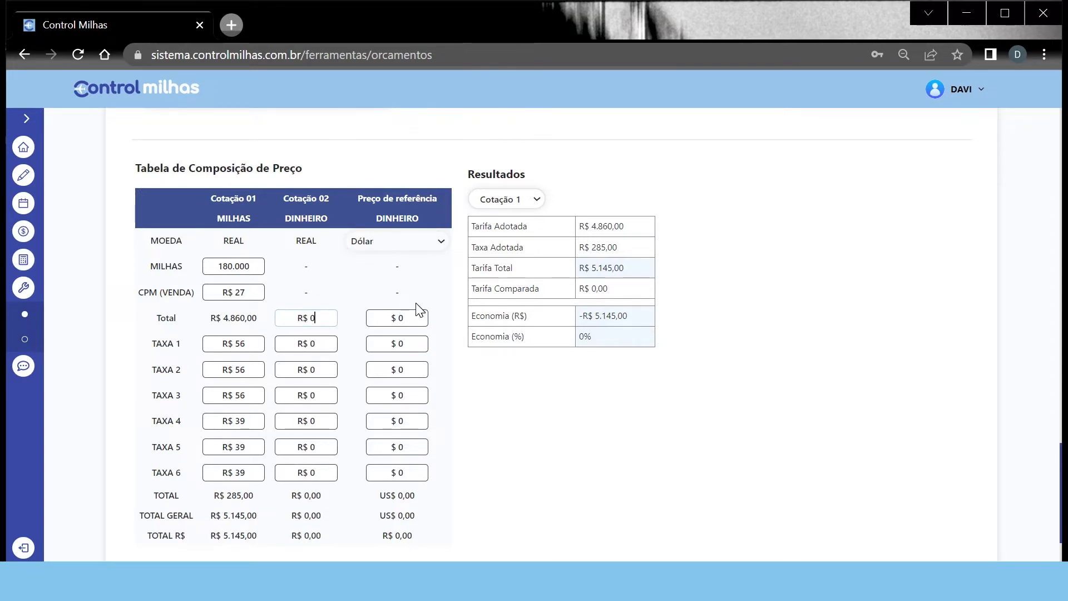
scroll(375, 297, down, 2)
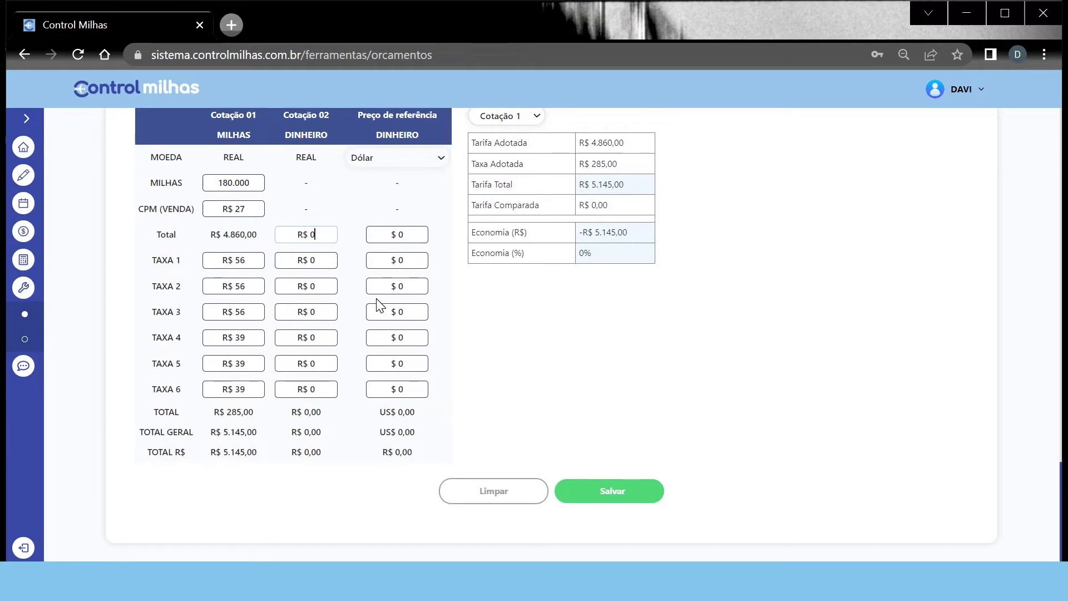
scroll(371, 275, up, 2)
scroll(362, 248, down, 2)
text(000)
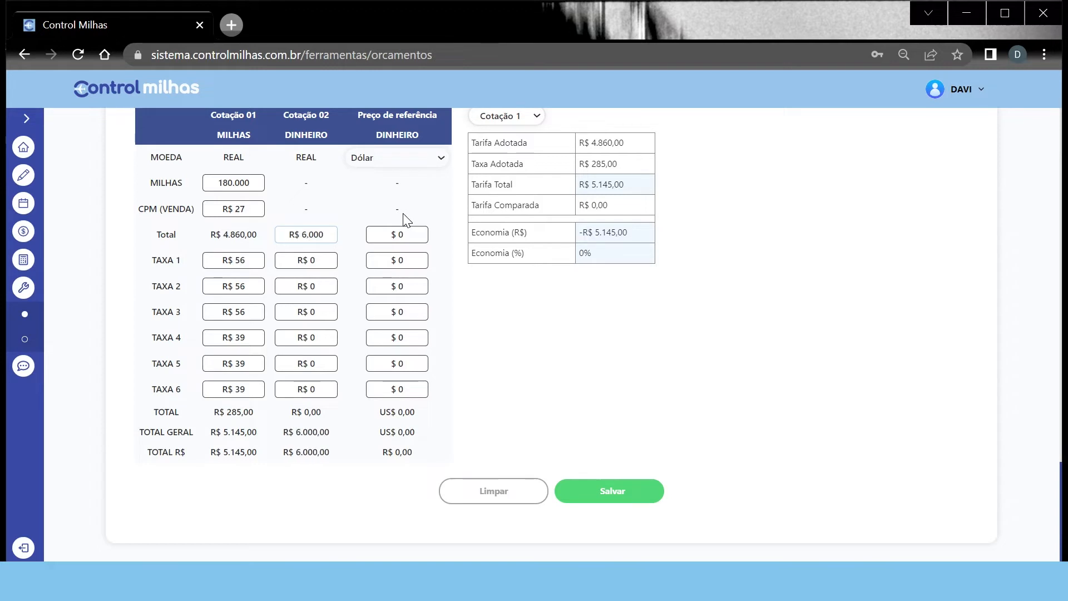
Switch the reference price currency to REAL and set its total to R$ 7.000.
click(376, 195)
scroll(401, 263, up, 2)
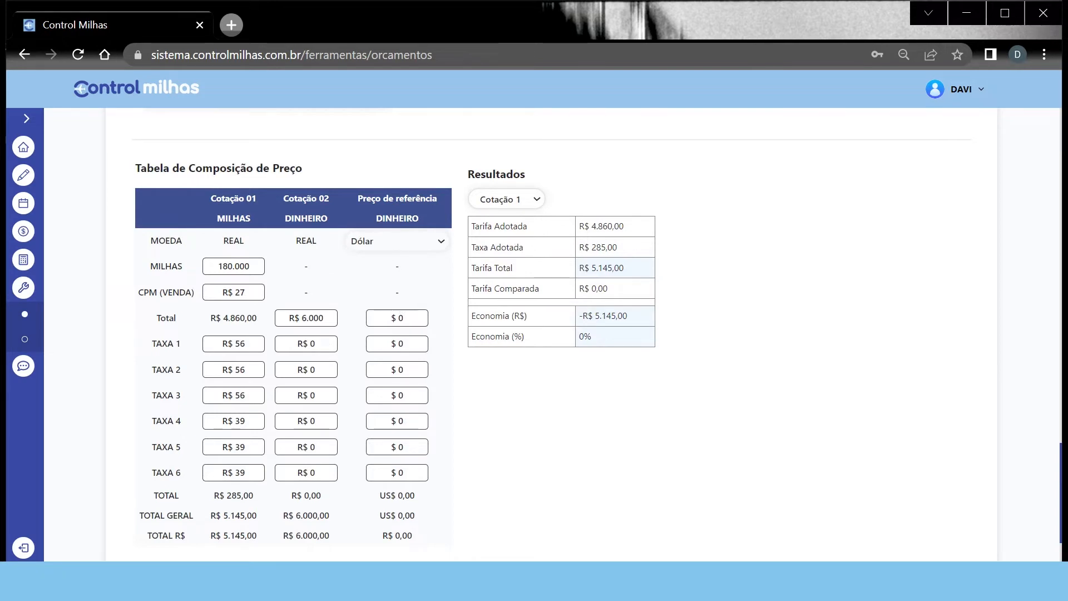
scroll(405, 294, down, 2)
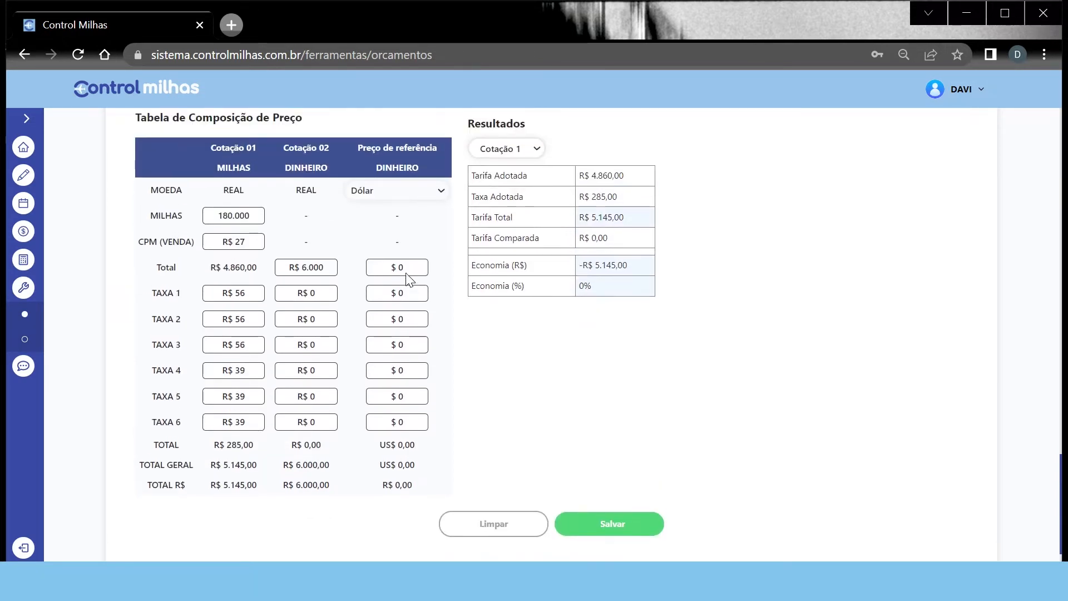
scroll(409, 279, up, 2)
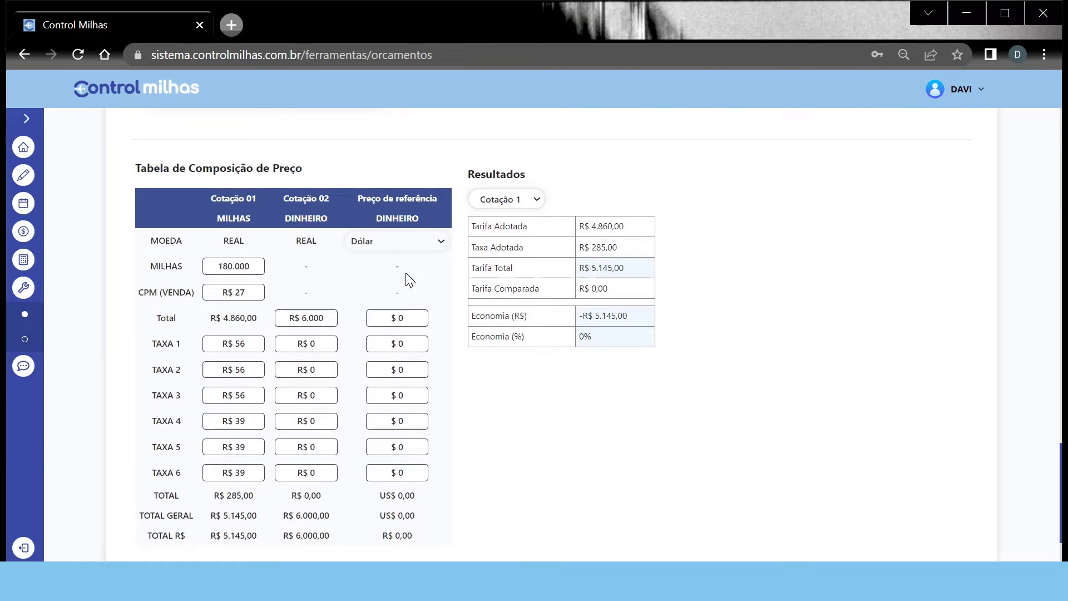
click(406, 247)
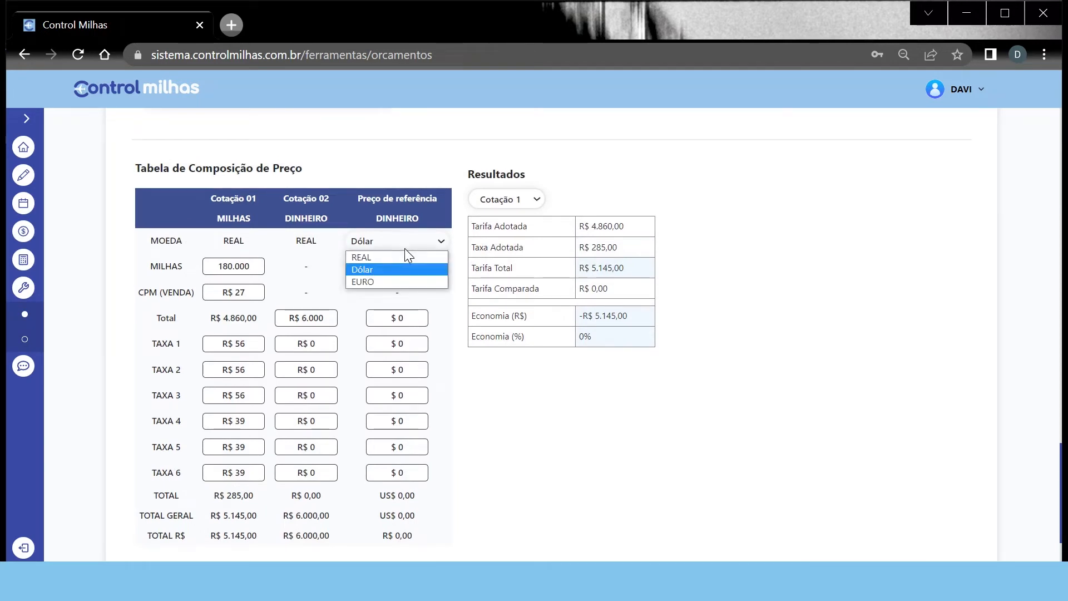
click(382, 258)
scroll(387, 261, down, 2)
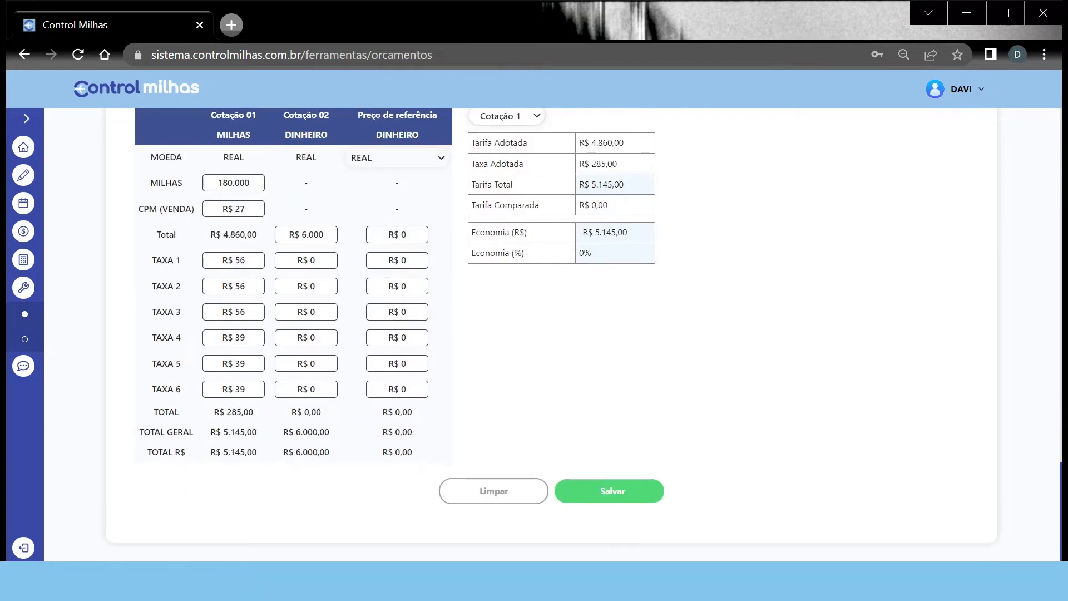
double_click(404, 234)
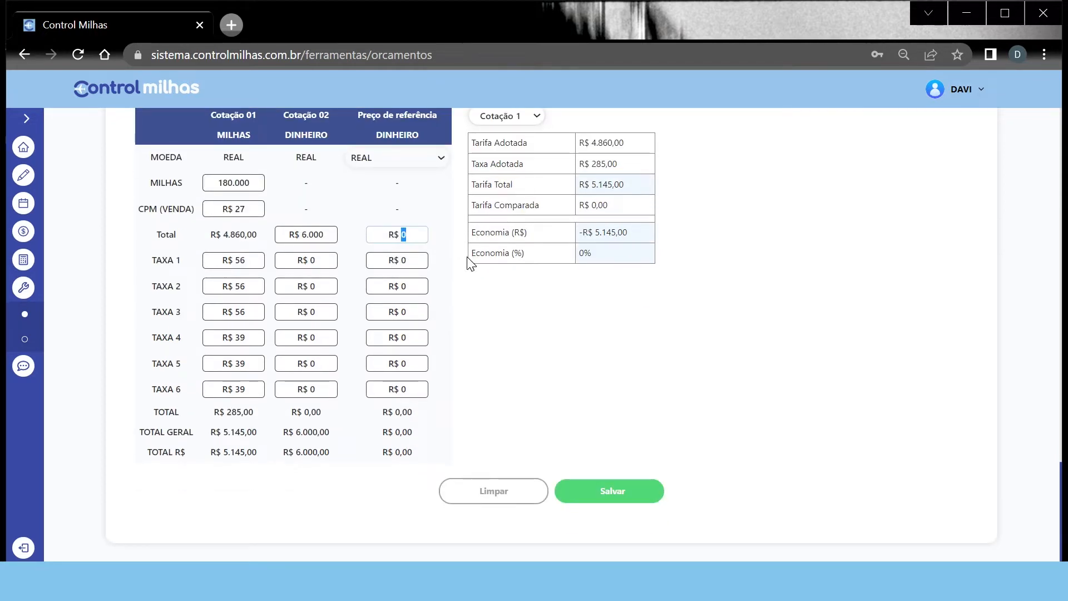
text(7000)
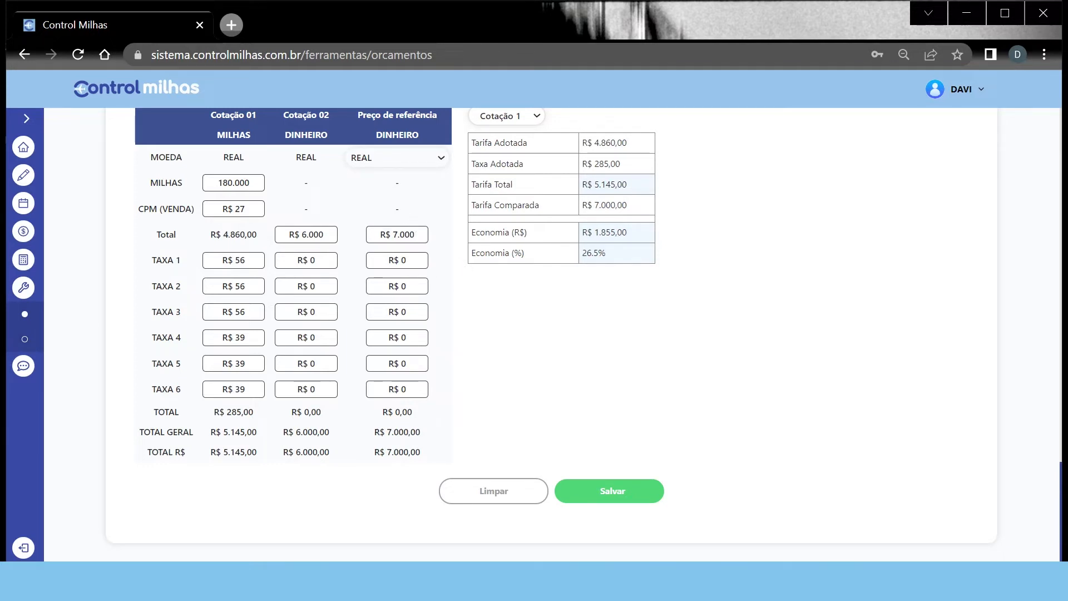
Set the total of the reference price column to R$ 6.500.
drag(392, 234, 416, 234)
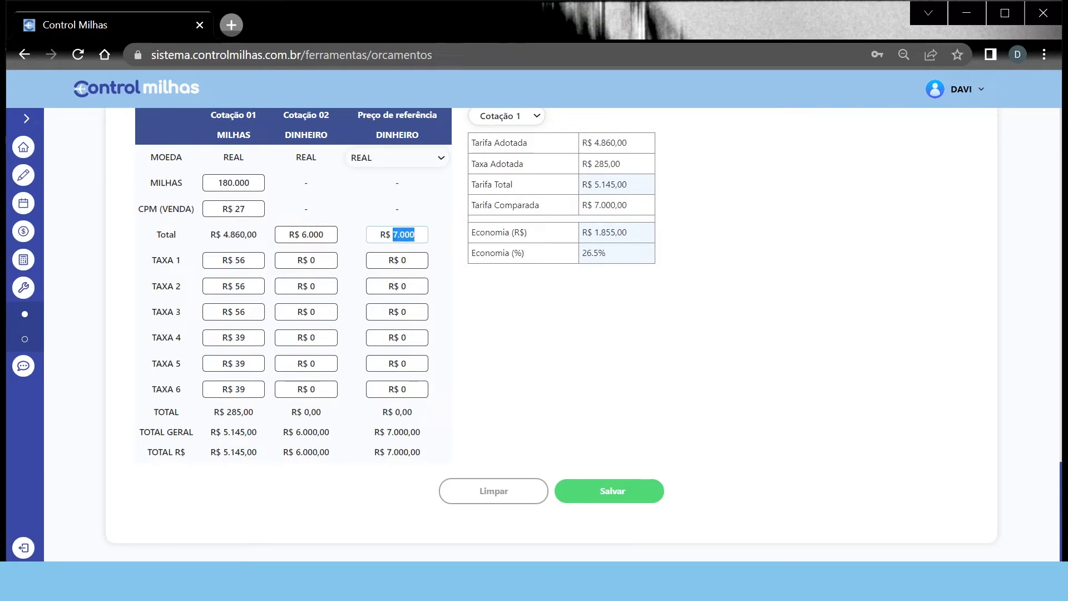
text(6000)
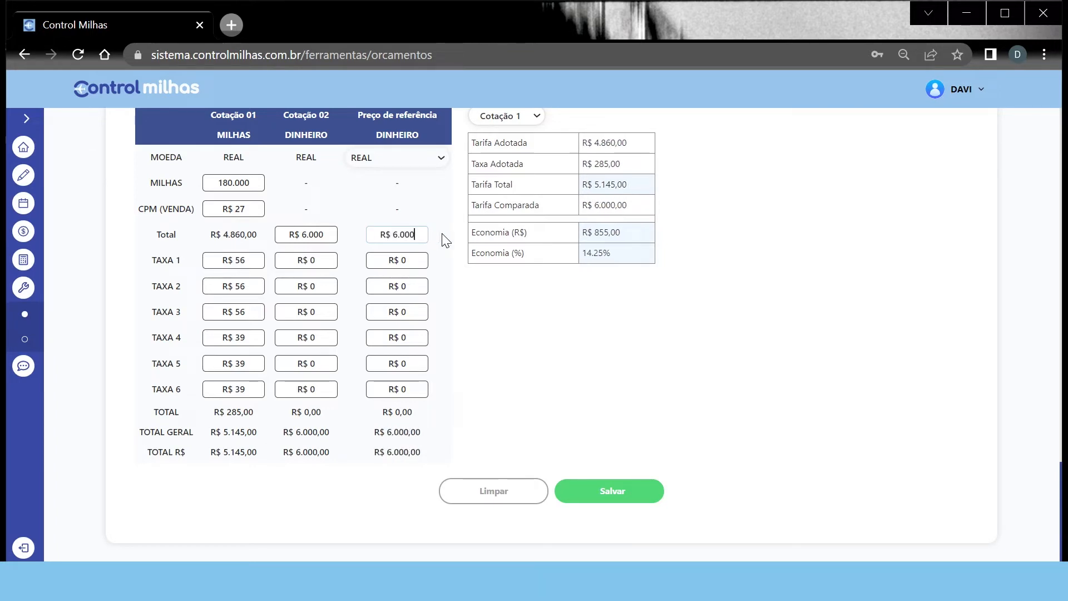
key(BackSpace)
key(BackSpace)
key(BackSpace)
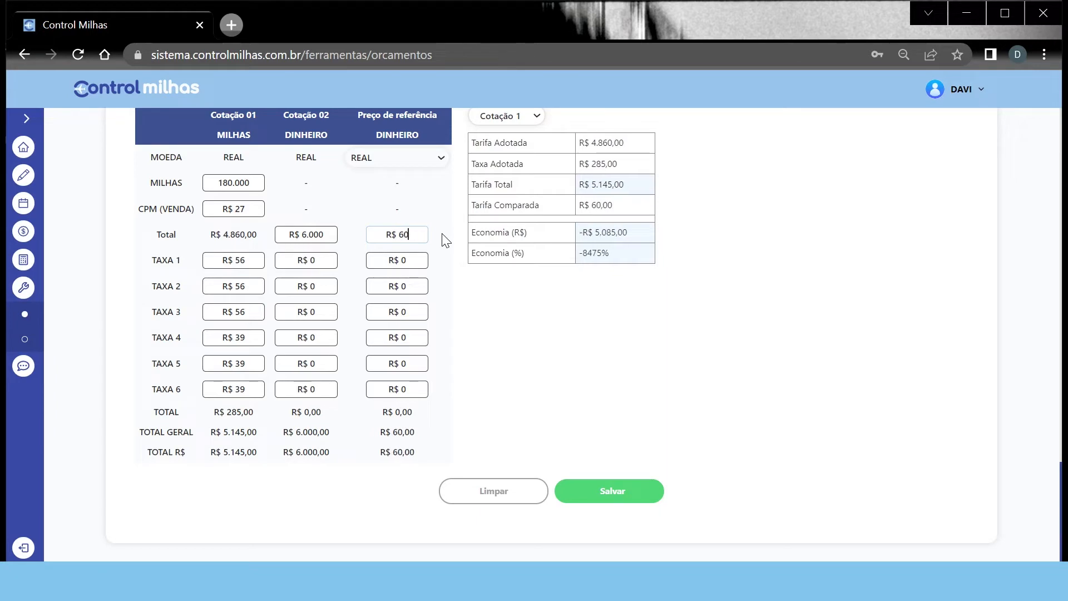
text(500)
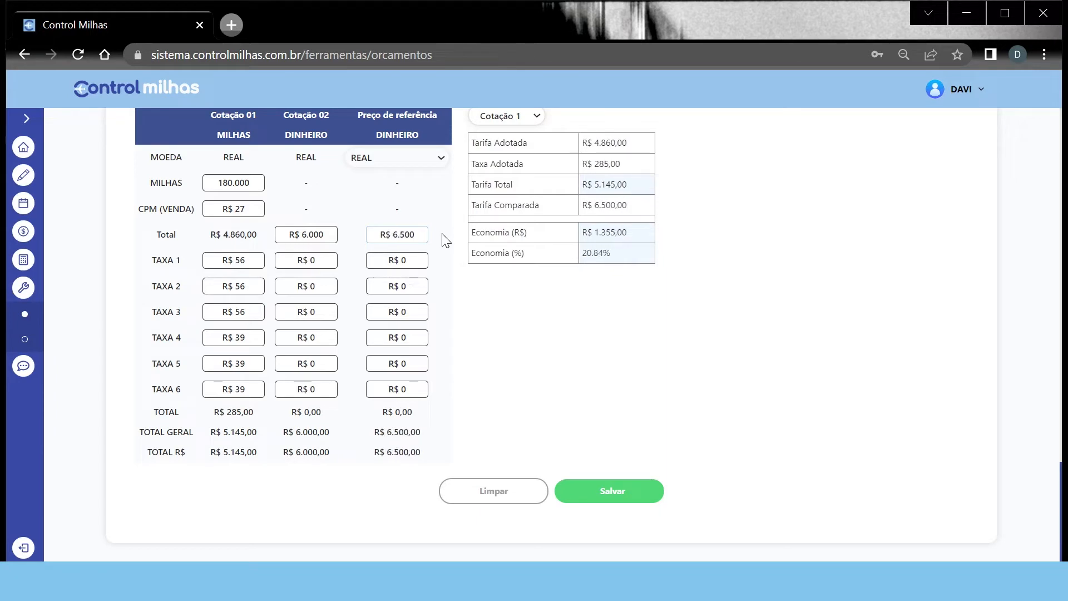
Set TAXA 1 of the reference price column to R$ 500.
click(401, 260)
text(5)
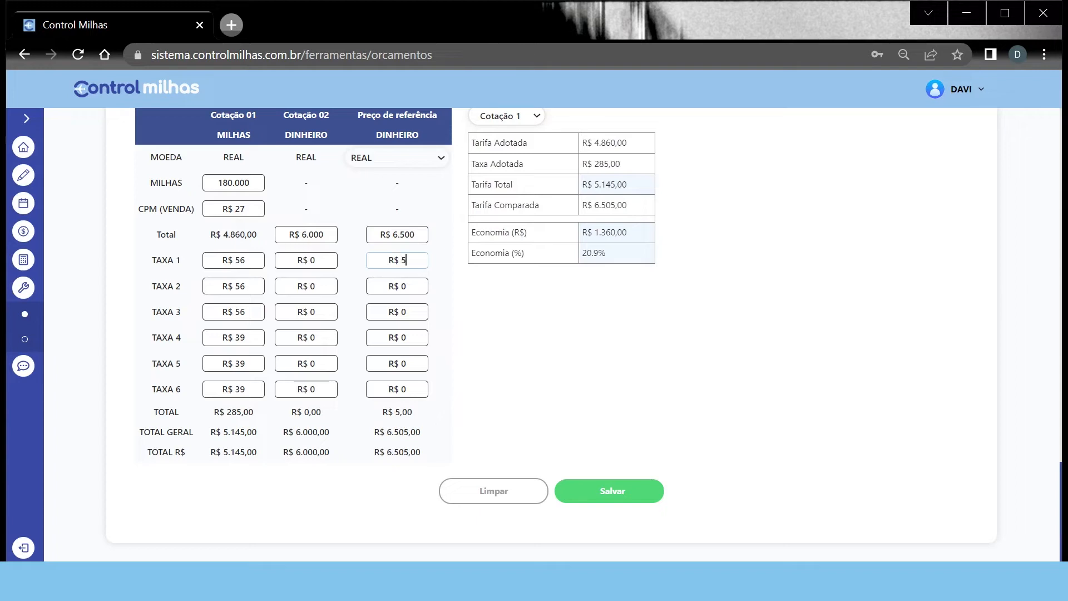
text(00)
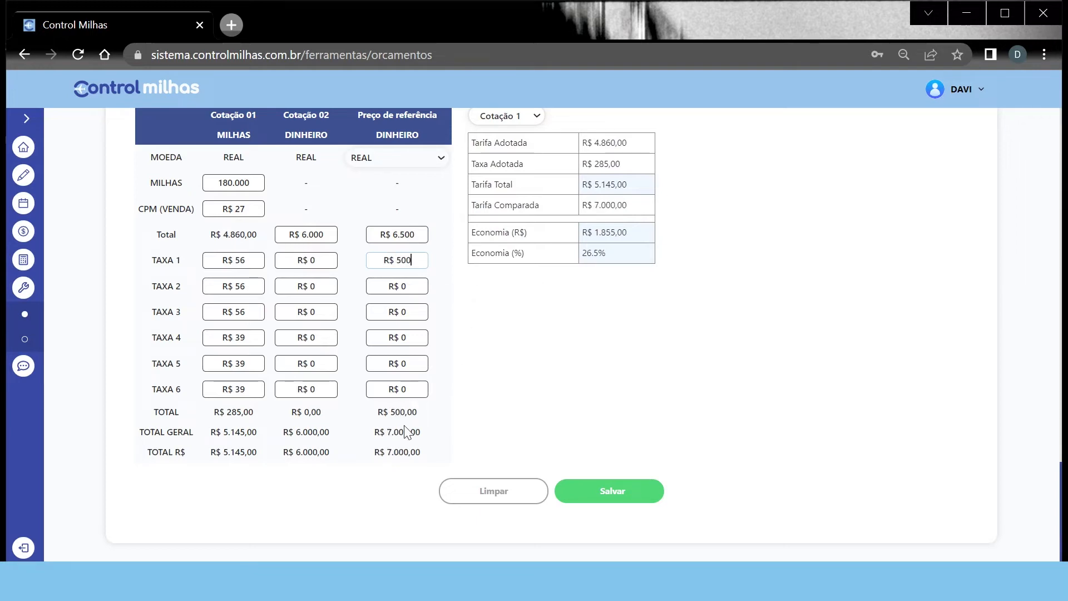
View the savings results for Cotação 2 against the reference price and return the results to Cotação 1.
scroll(412, 334, up, 2)
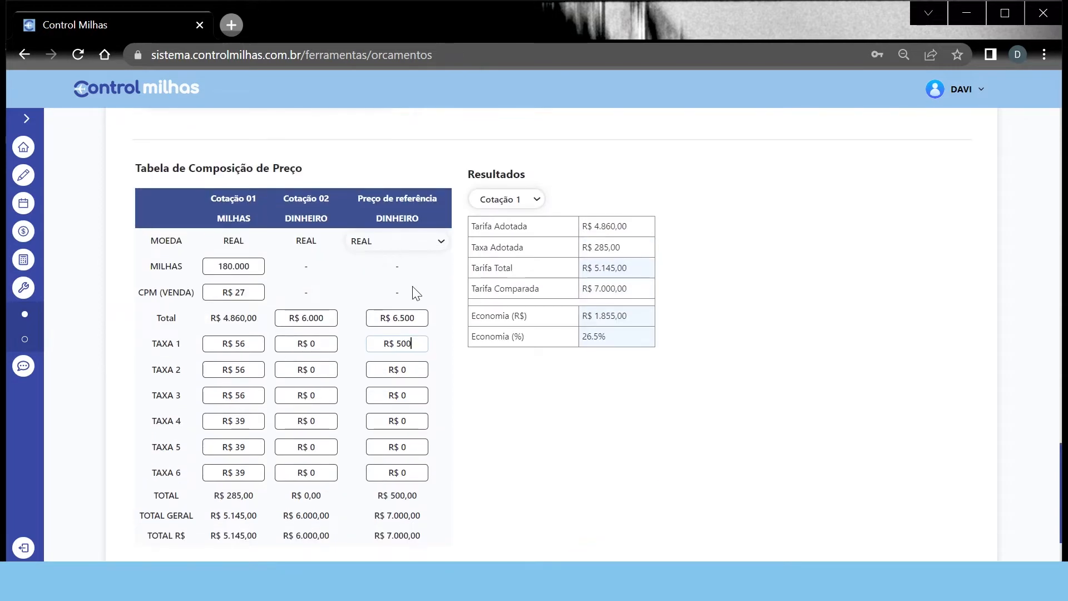
scroll(416, 293, down, 2)
scroll(382, 356, up, 2)
scroll(384, 351, down, 2)
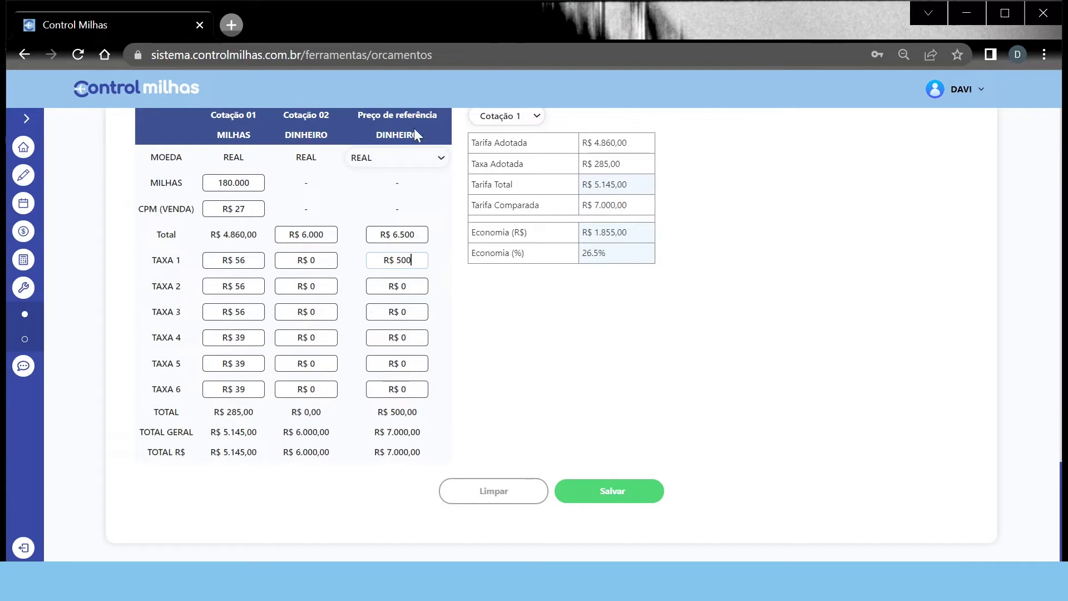
scroll(471, 227, up, 2)
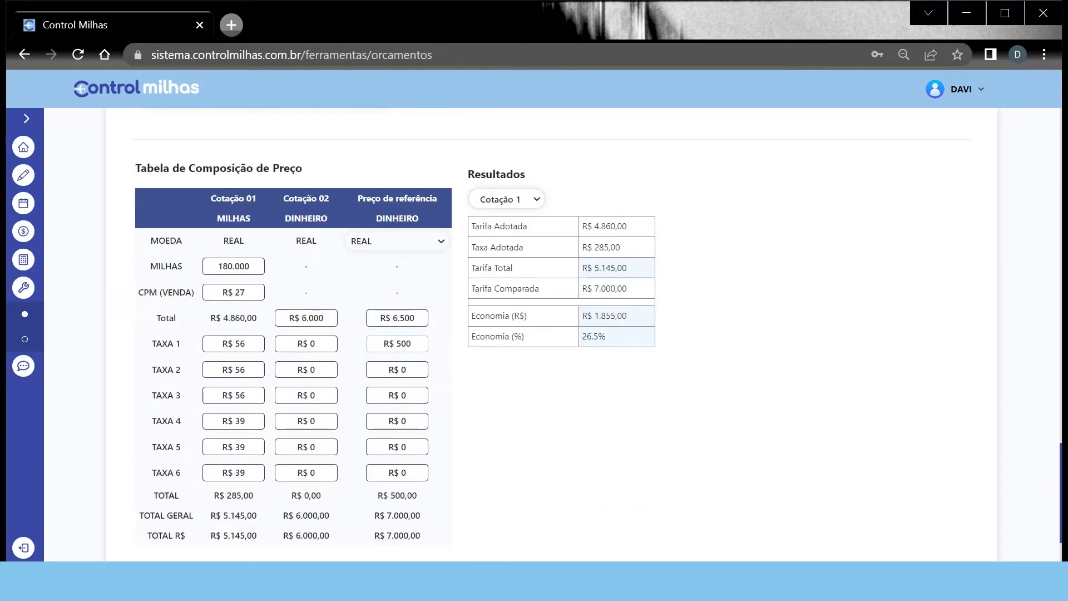
click(519, 201)
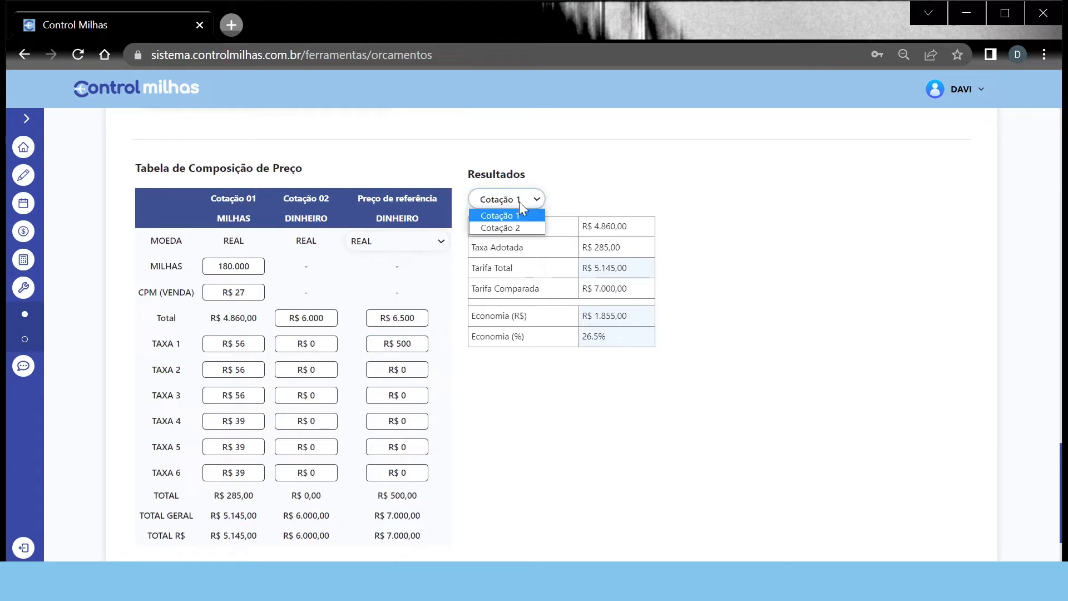
click(518, 227)
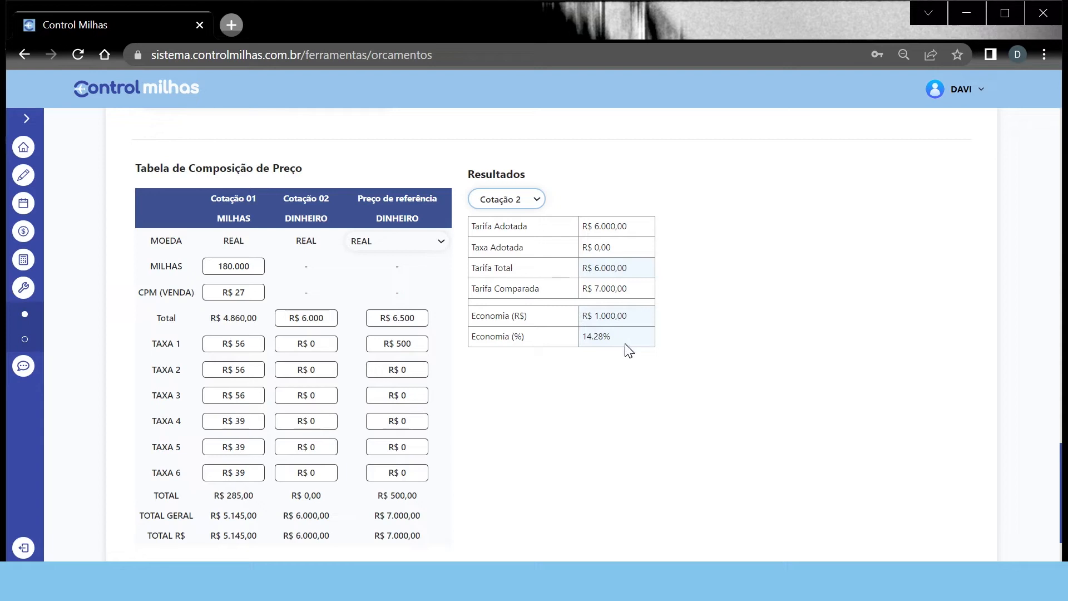
click(670, 342)
click(517, 200)
click(520, 212)
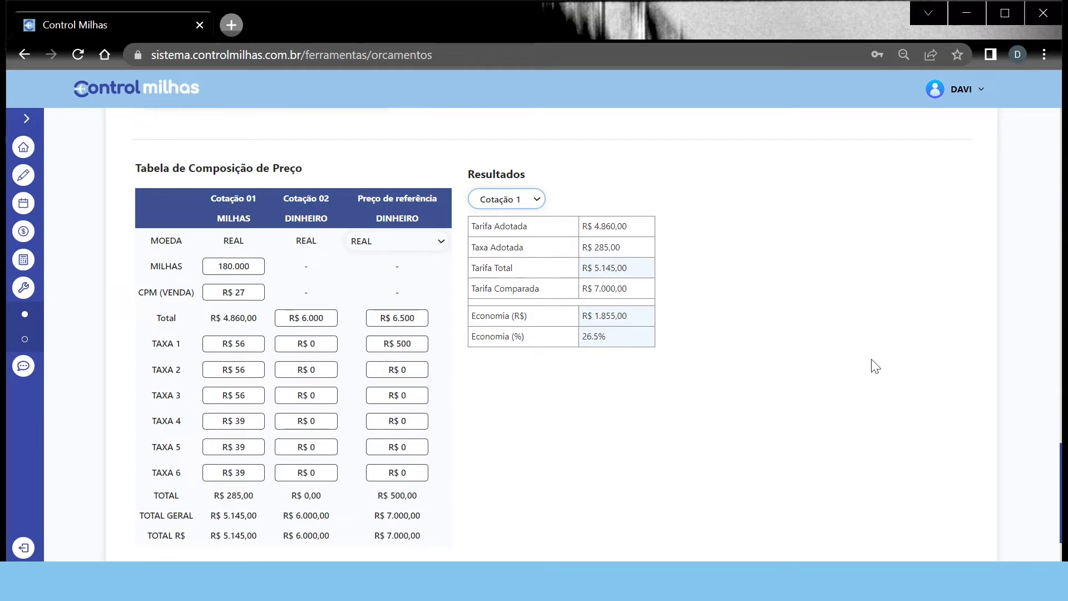
click(1062, 383)
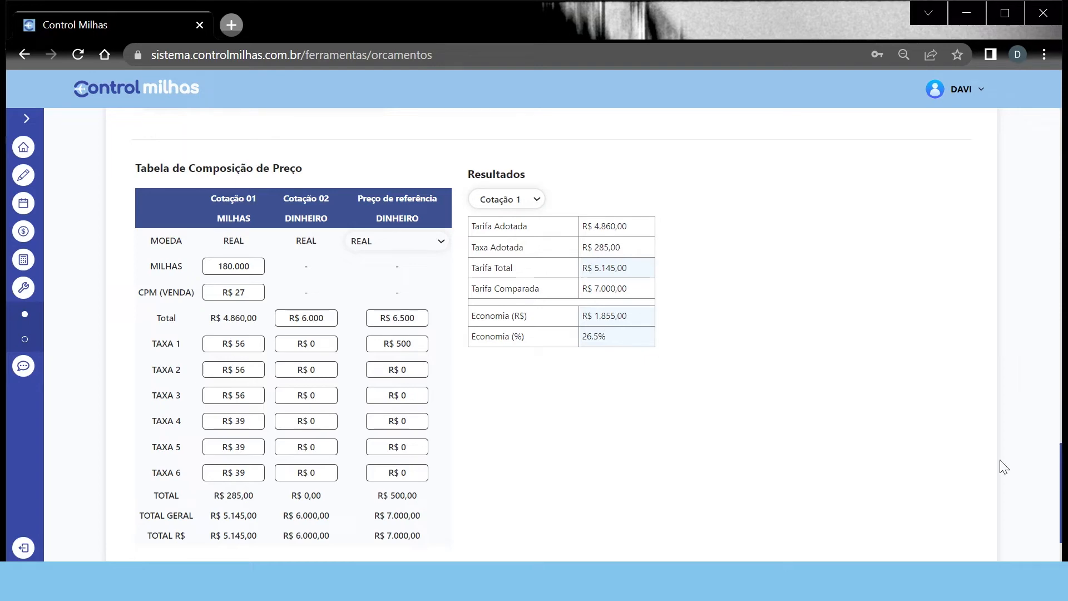
Compare the fare summary in the quote header with the price composition table and its results.
scroll(884, 398, down, 2)
scroll(852, 390, up, 10)
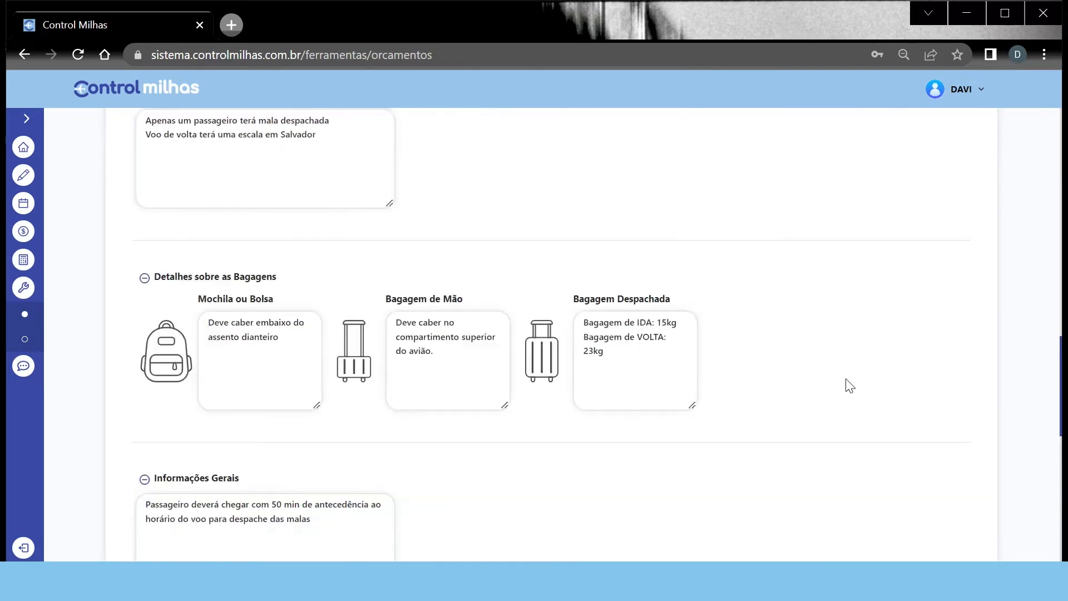
scroll(850, 386, up, 10)
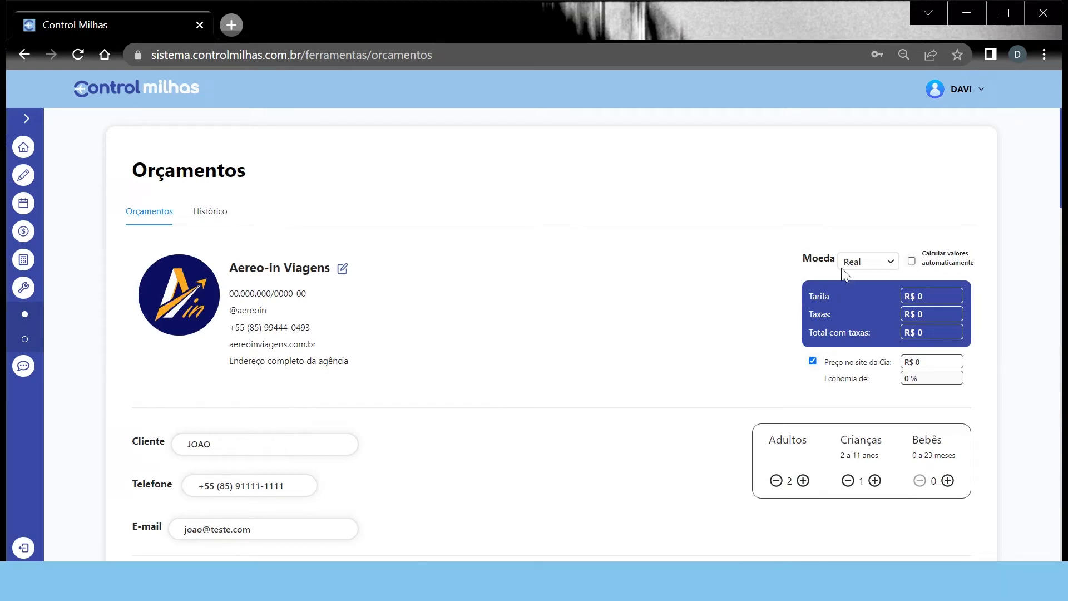
scroll(657, 362, down, 15)
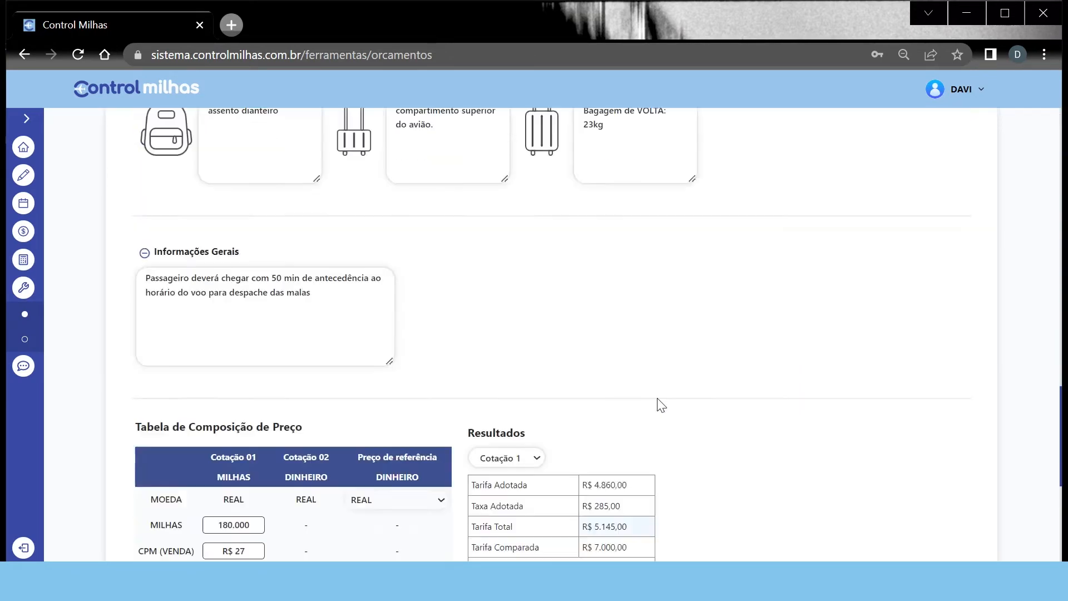
scroll(688, 358, up, 15)
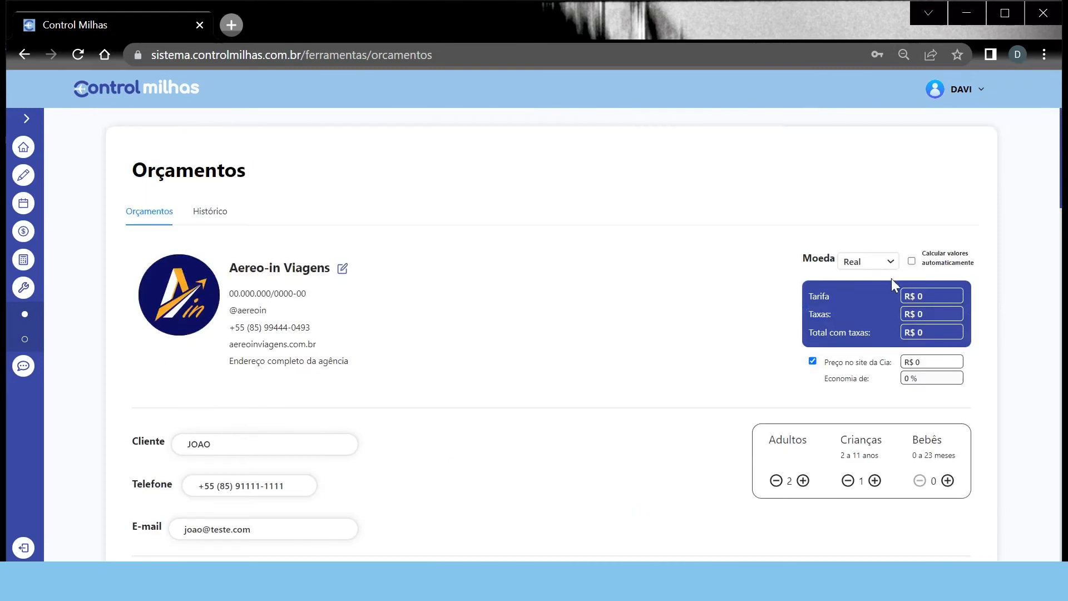
scroll(758, 282, down, 15)
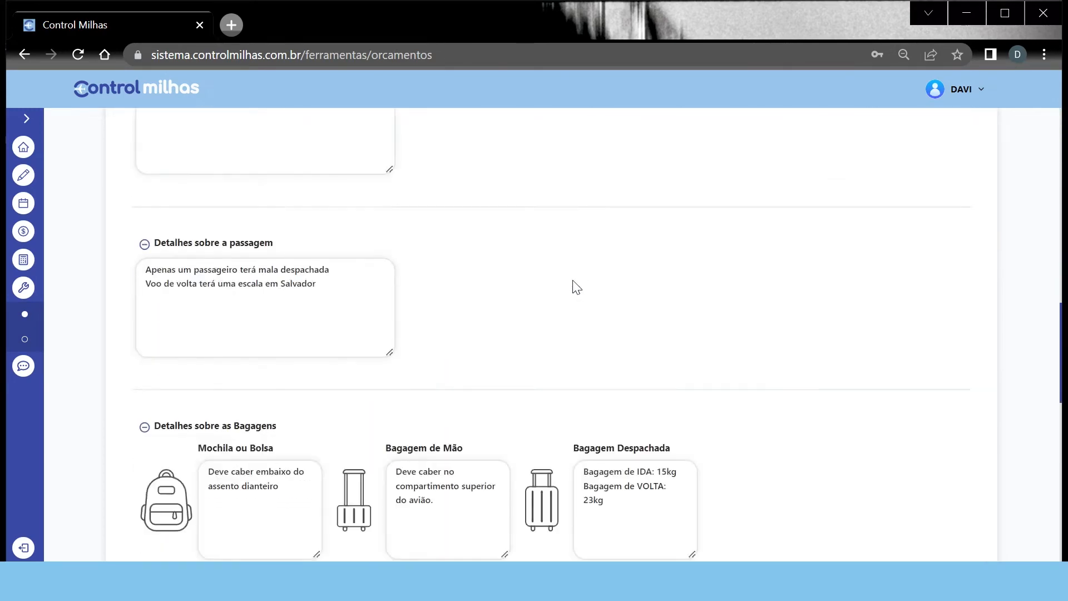
scroll(563, 284, down, 10)
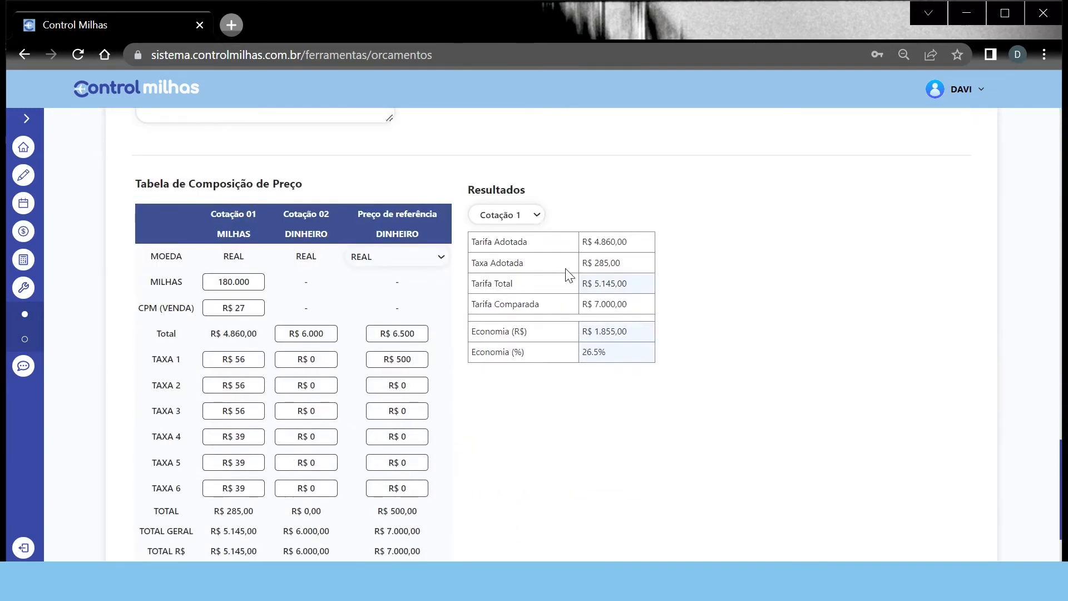
scroll(576, 286, down, 2)
scroll(576, 288, up, 2)
scroll(751, 442, down, 2)
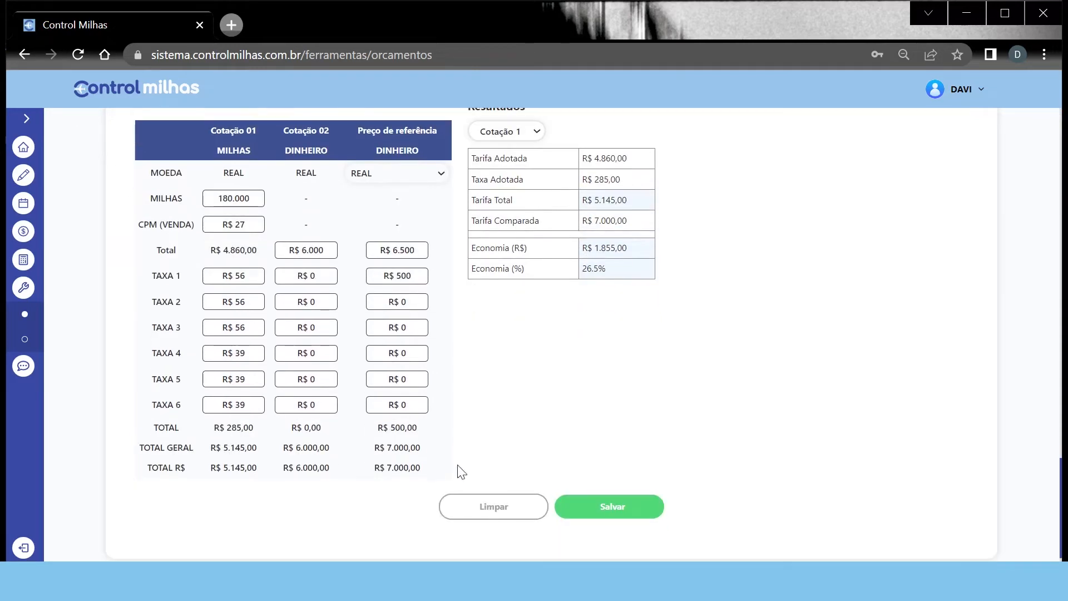
scroll(381, 466, up, 2)
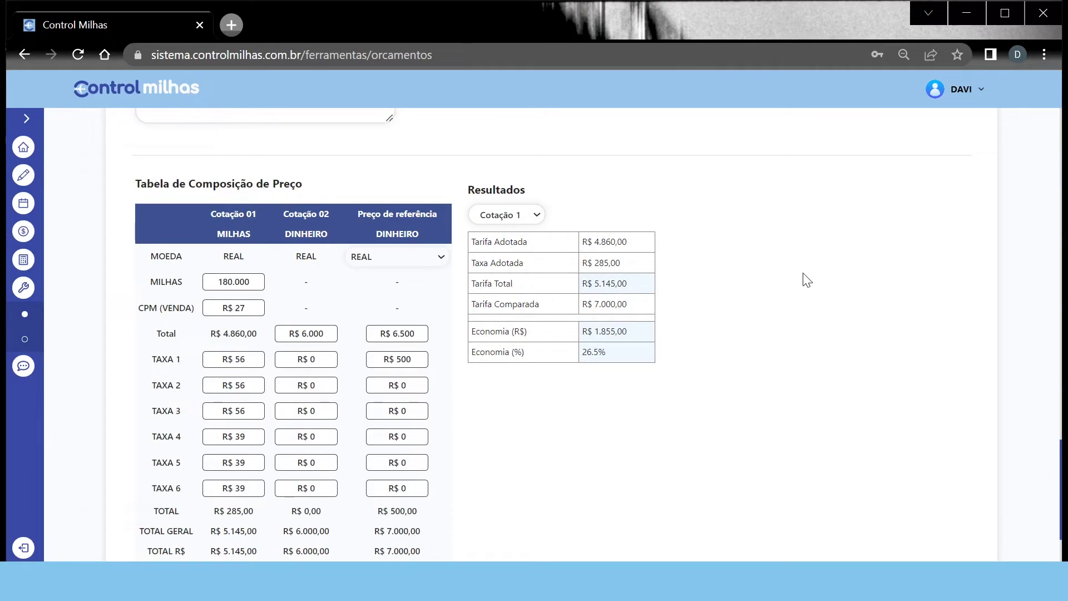
scroll(334, 512, down, 2)
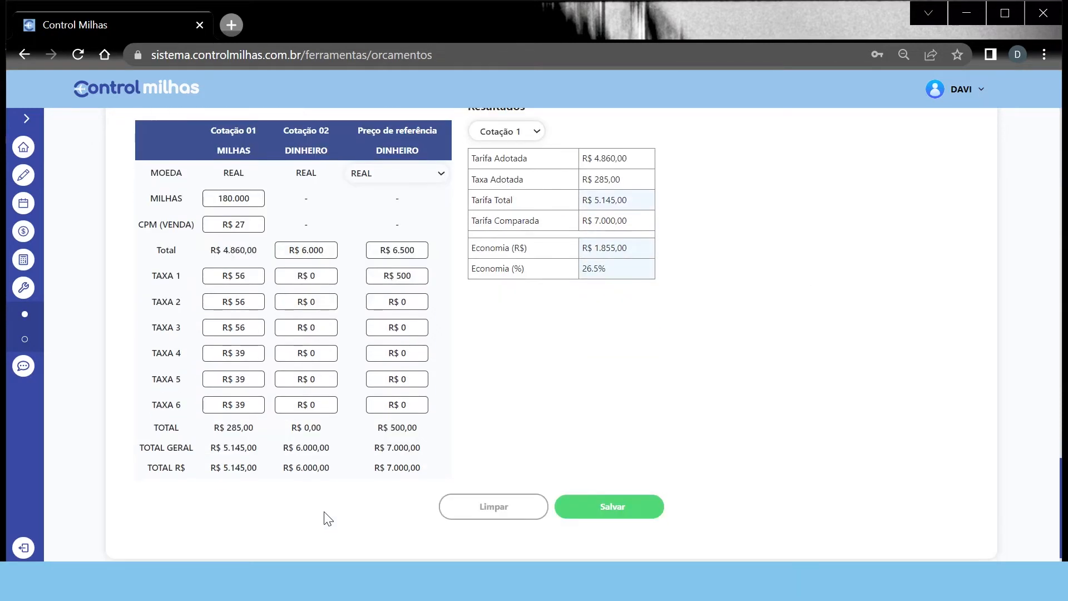
scroll(423, 479, up, 2)
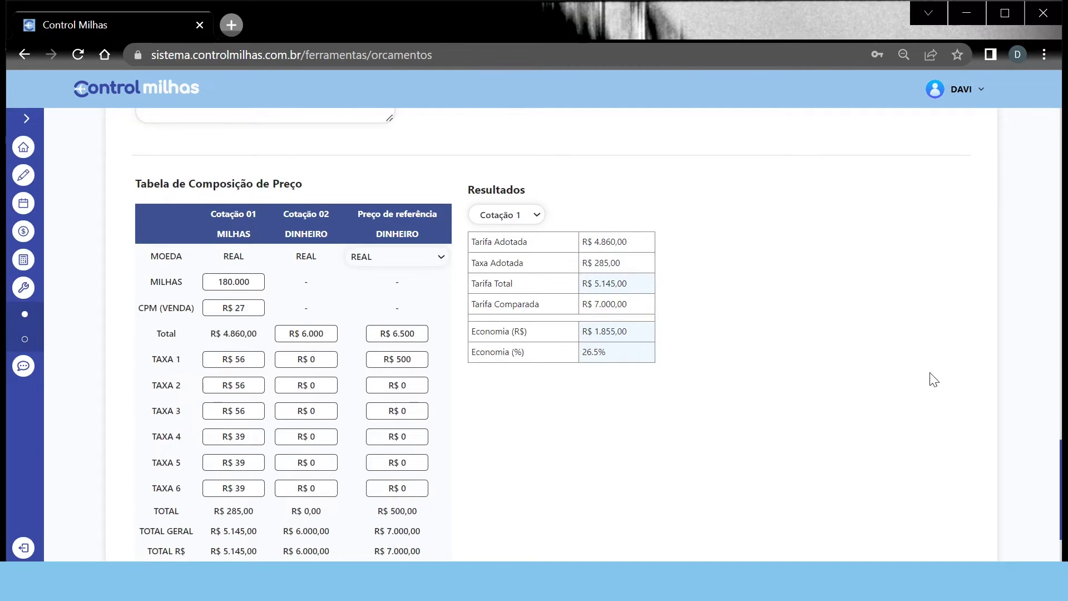
Enable automatic calculation of the fare, taxes and savings in the quote header and check them against the price composition.
scroll(930, 377, up, 15)
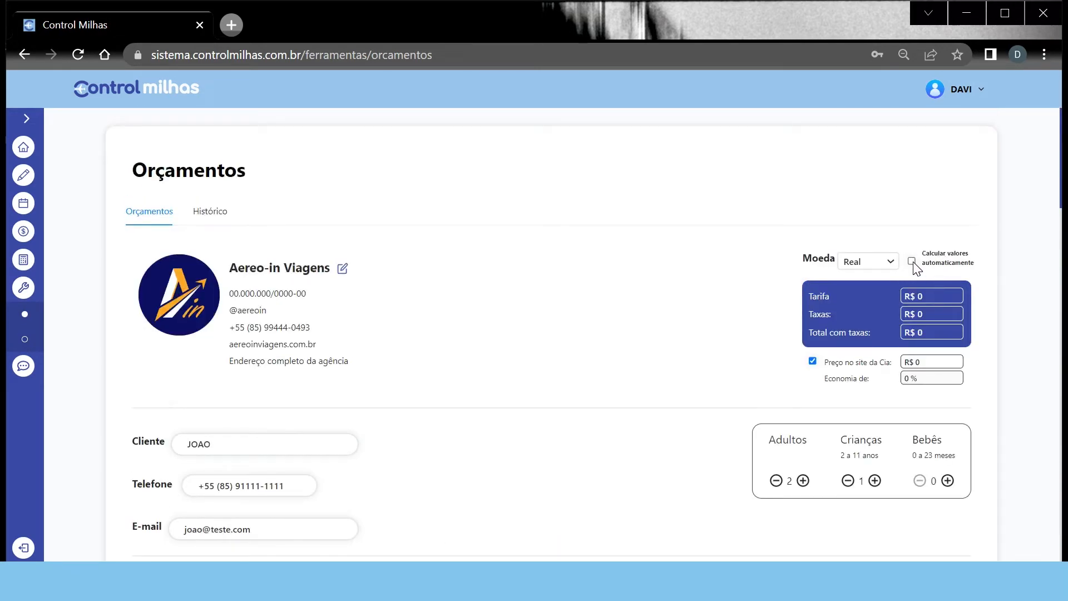
click(912, 261)
scroll(609, 396, down, 4)
scroll(549, 377, down, 20)
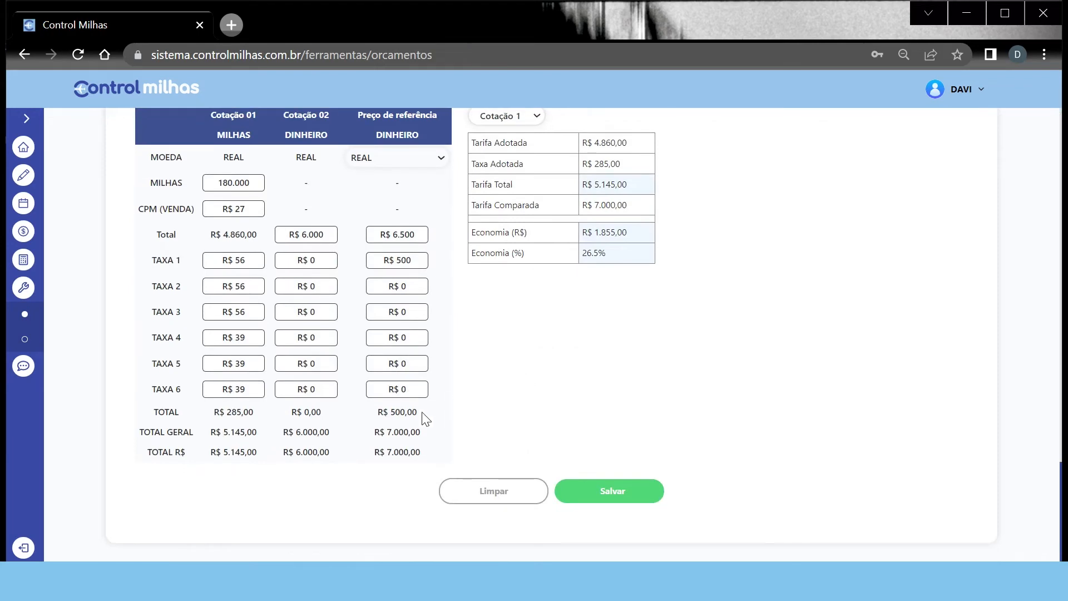
scroll(692, 374, up, 20)
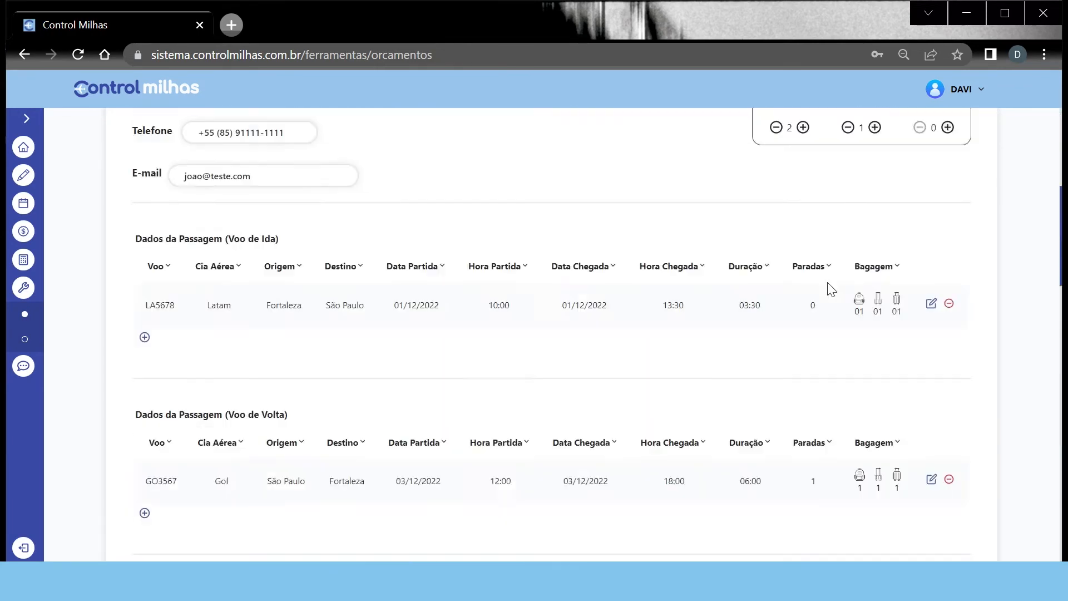
scroll(840, 295, up, 2)
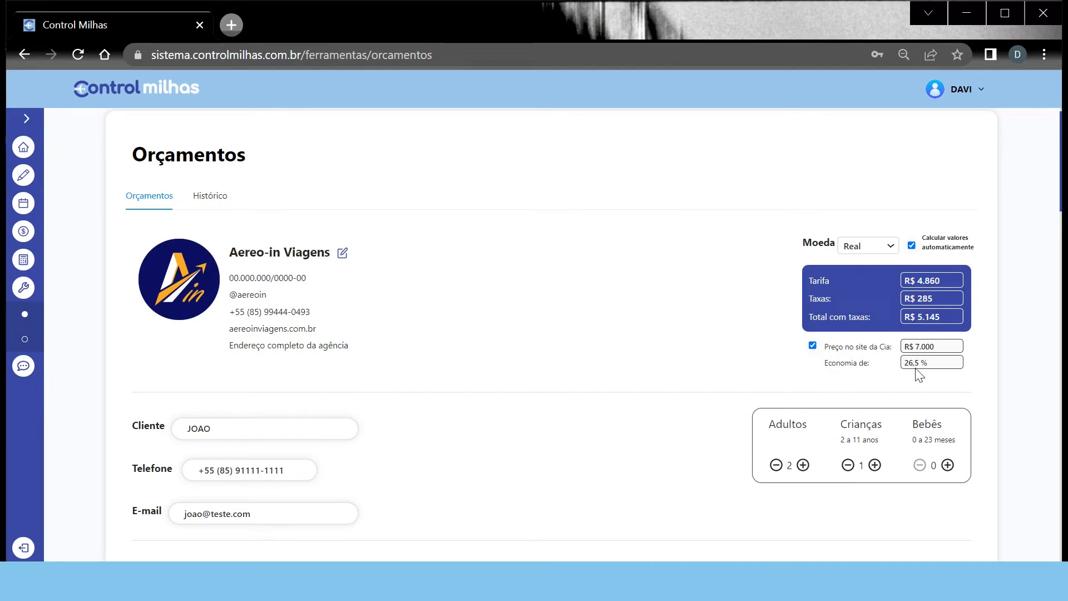
Review the completed quote from client details to price composition and save it.
scroll(429, 266, down, 3)
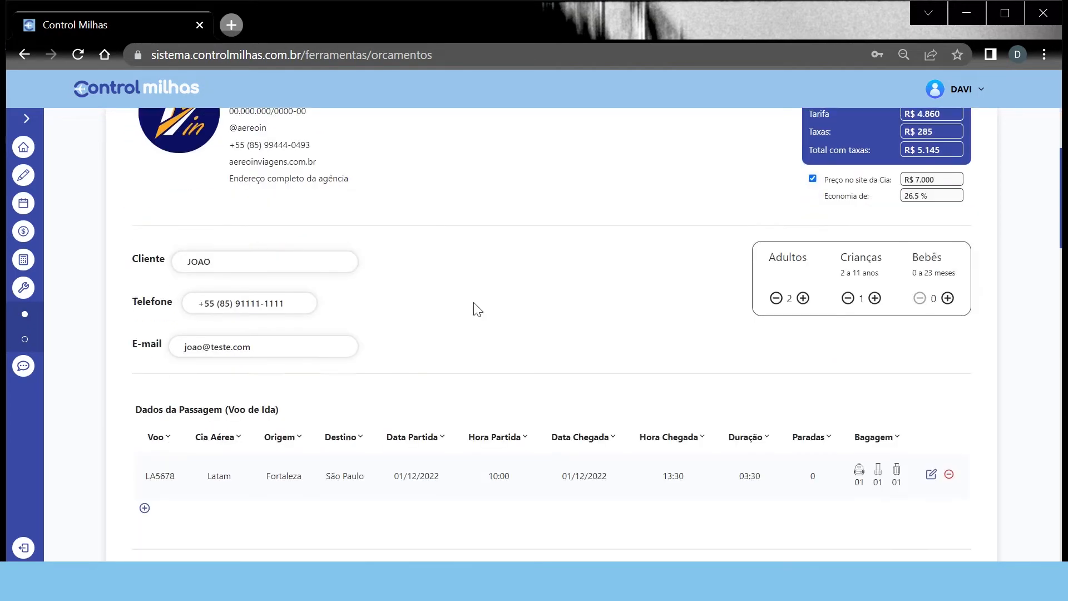
scroll(473, 334, up, 3)
scroll(433, 294, down, 6)
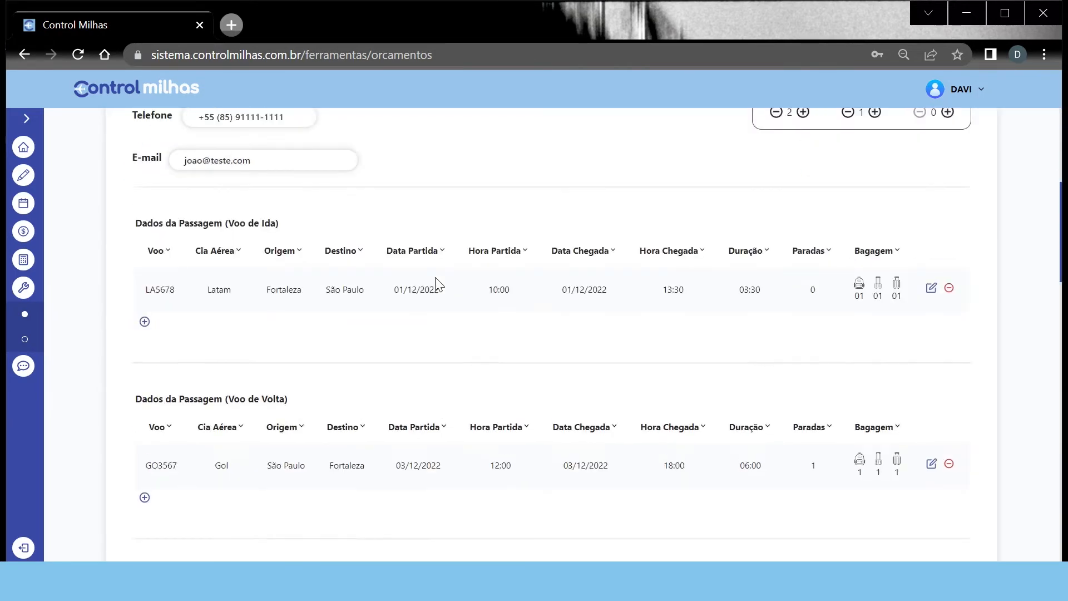
scroll(437, 284, down, 12)
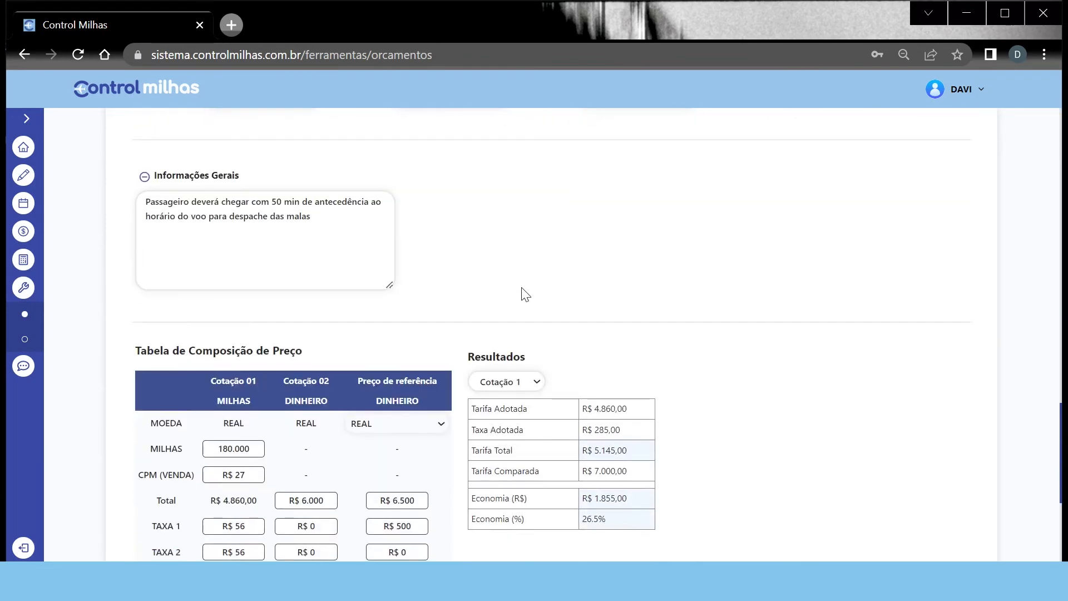
scroll(526, 295, down, 5)
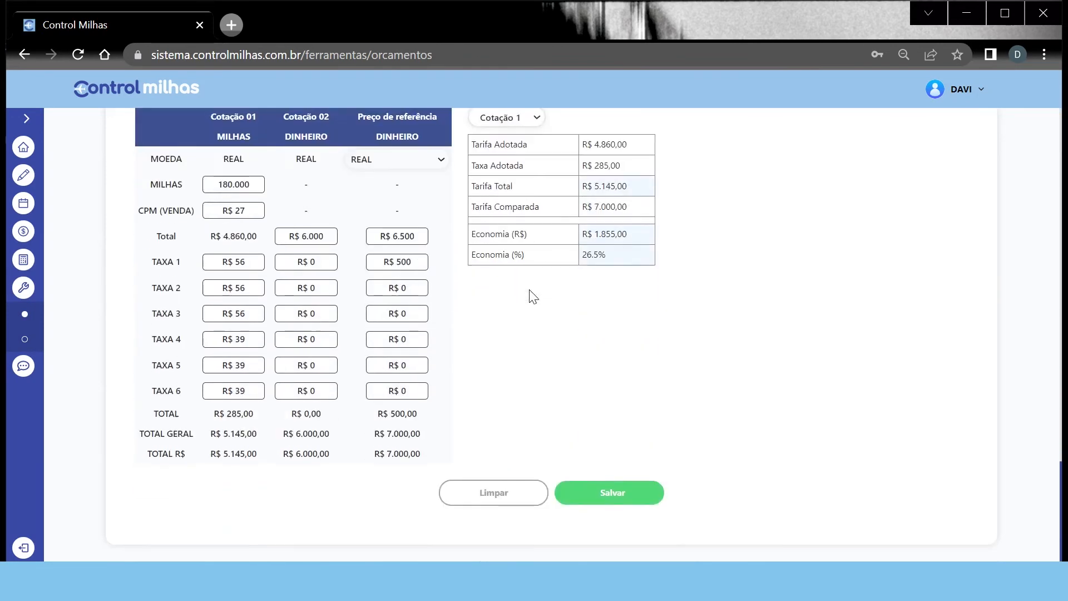
click(613, 492)
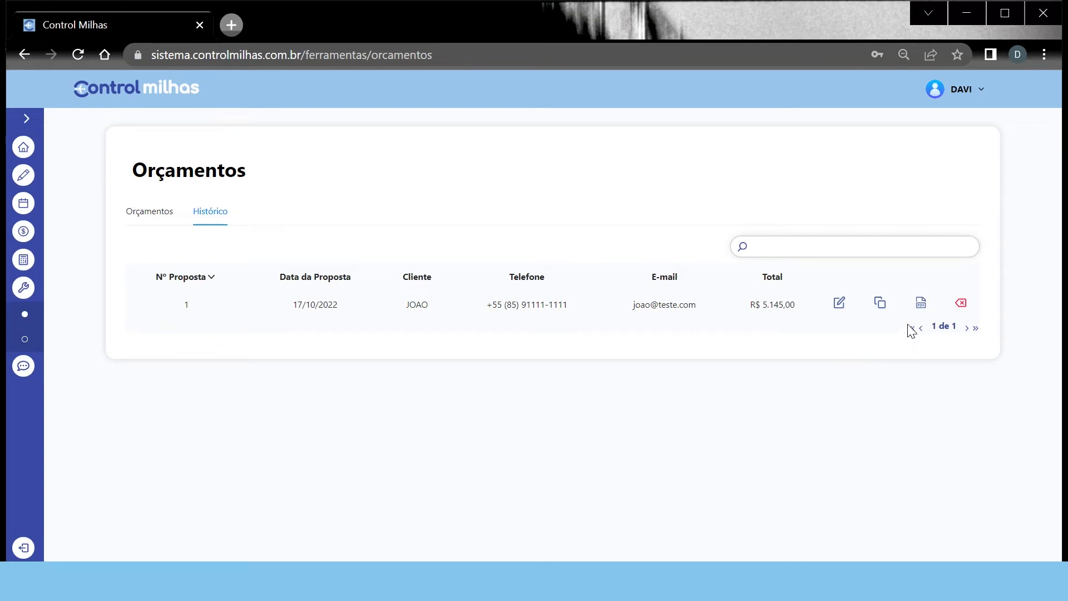
Generate the PDF of proposal 1 from the quote history and open it to review the price and flight details.
click(921, 304)
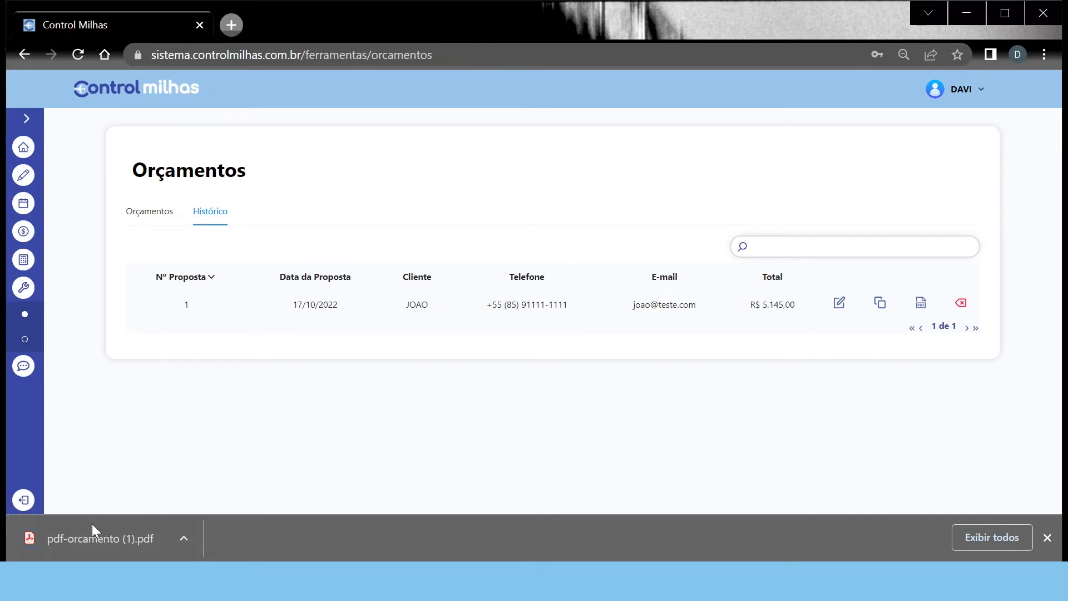
click(90, 539)
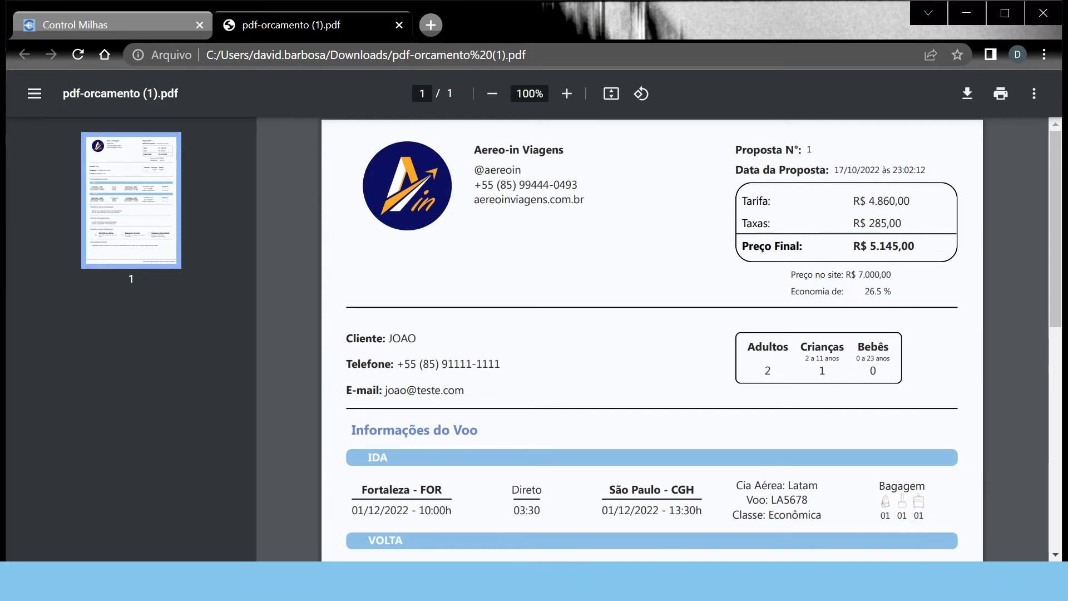
scroll(618, 320, down, 1)
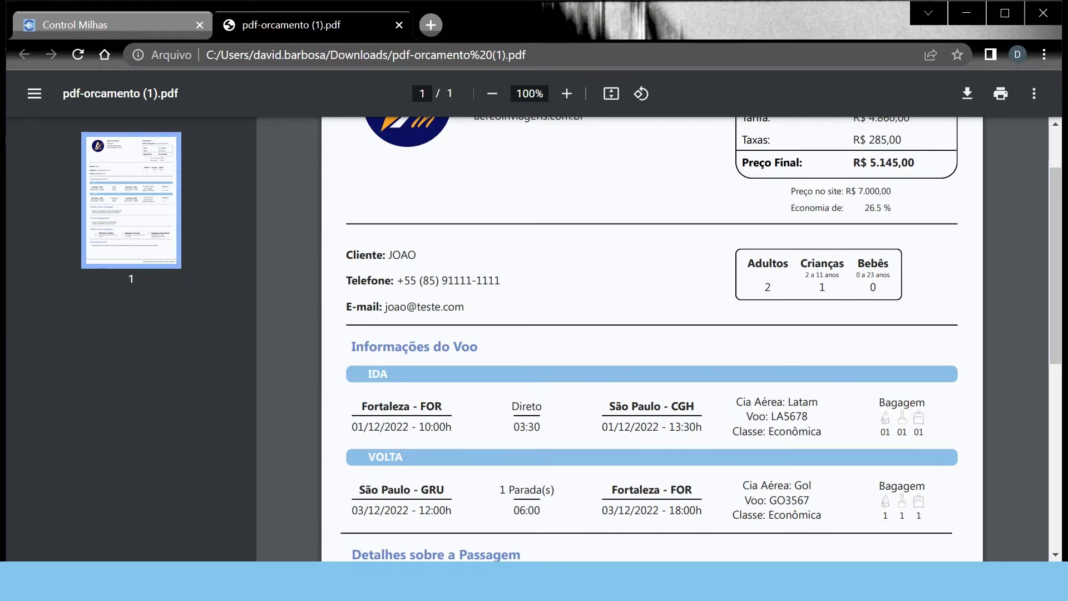
Read the proposal PDF from the flight information through the ticket, payment and baggage details to the general information.
scroll(795, 356, down, 1)
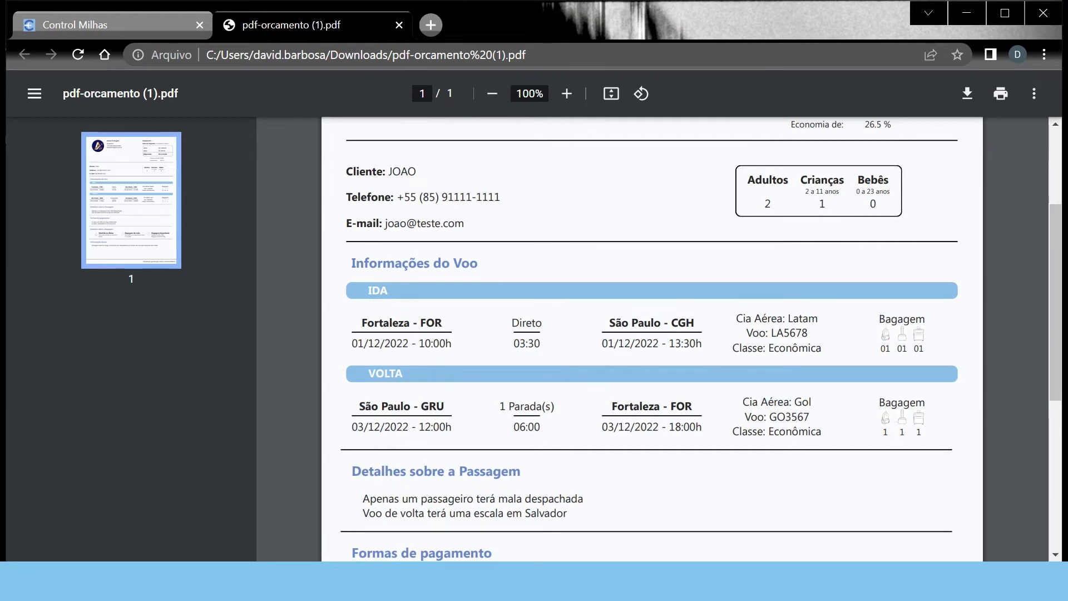
scroll(666, 360, down, 1)
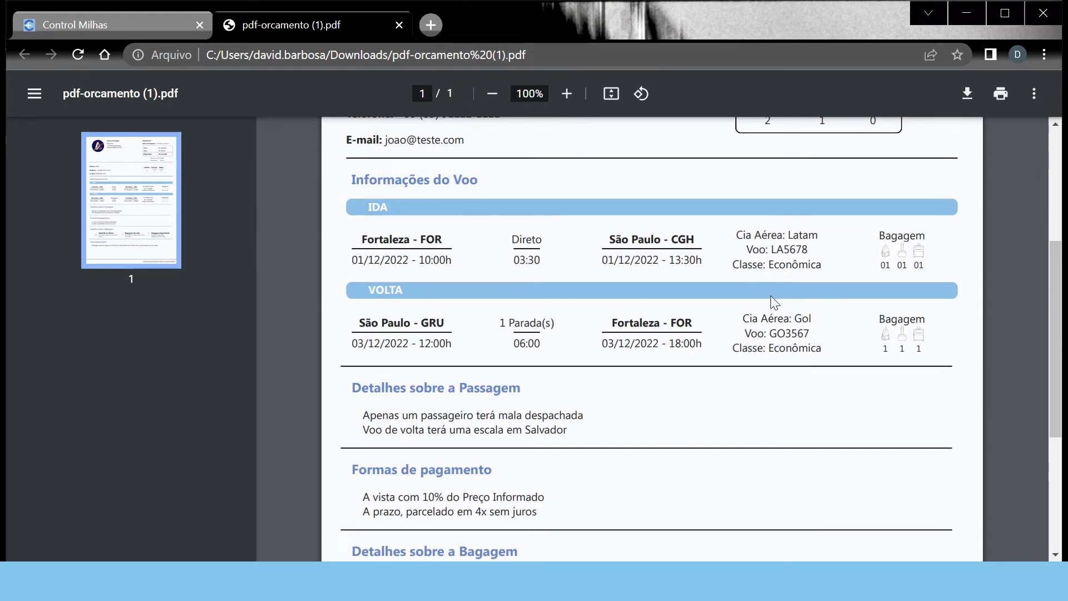
scroll(770, 295, down, 1)
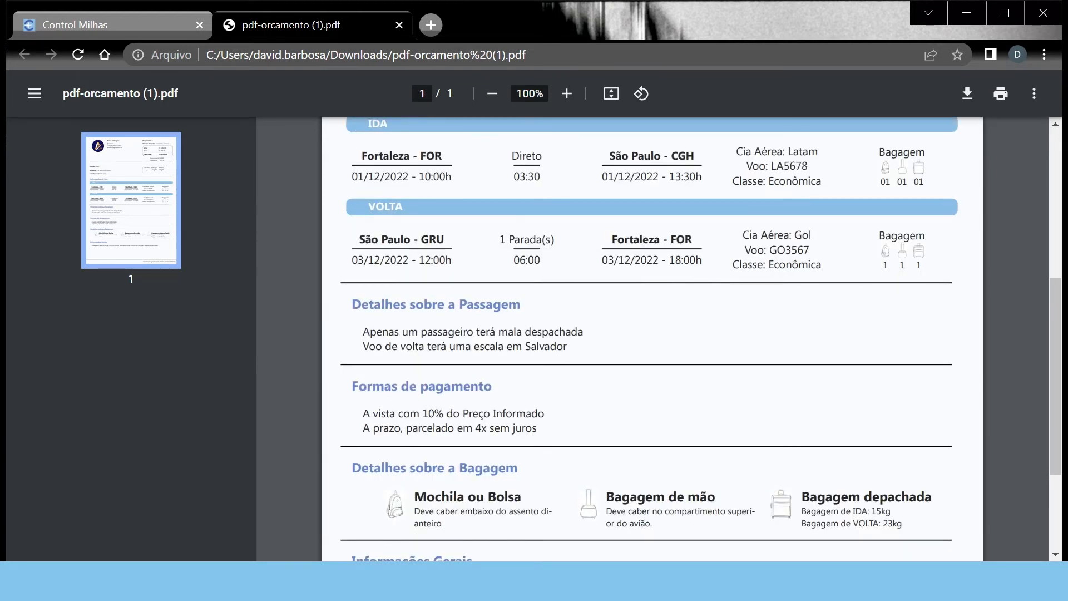
scroll(651, 339, down, 1)
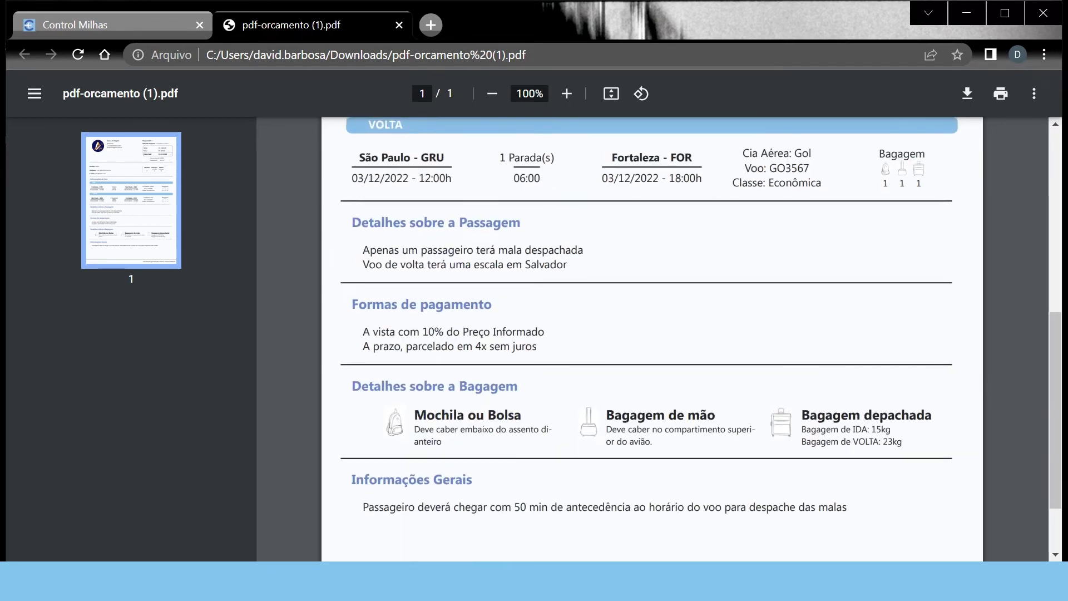
scroll(652, 339, up, 1)
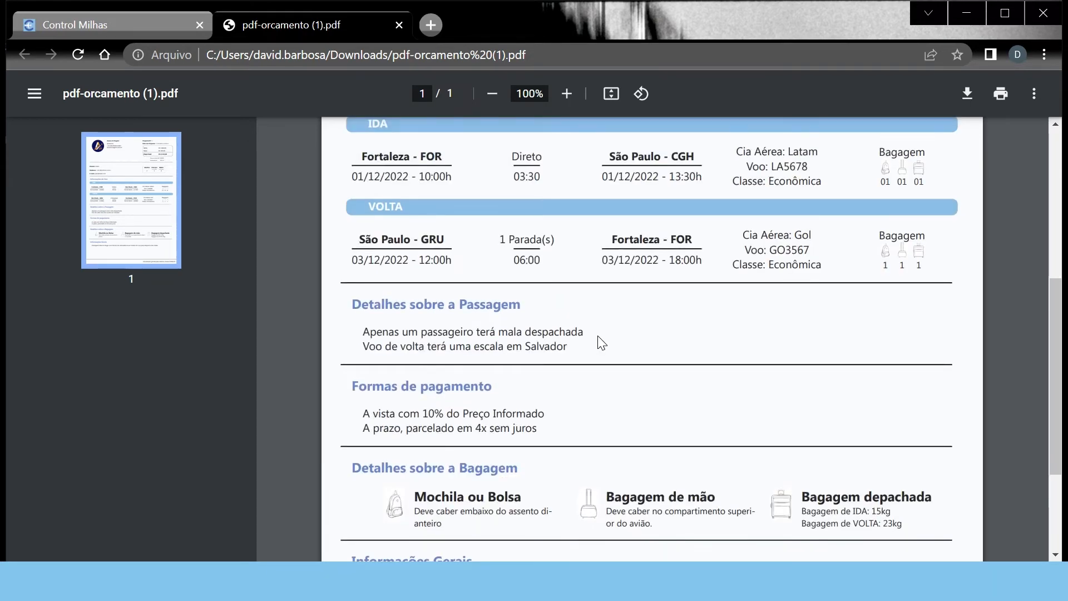
scroll(478, 367, down, 1)
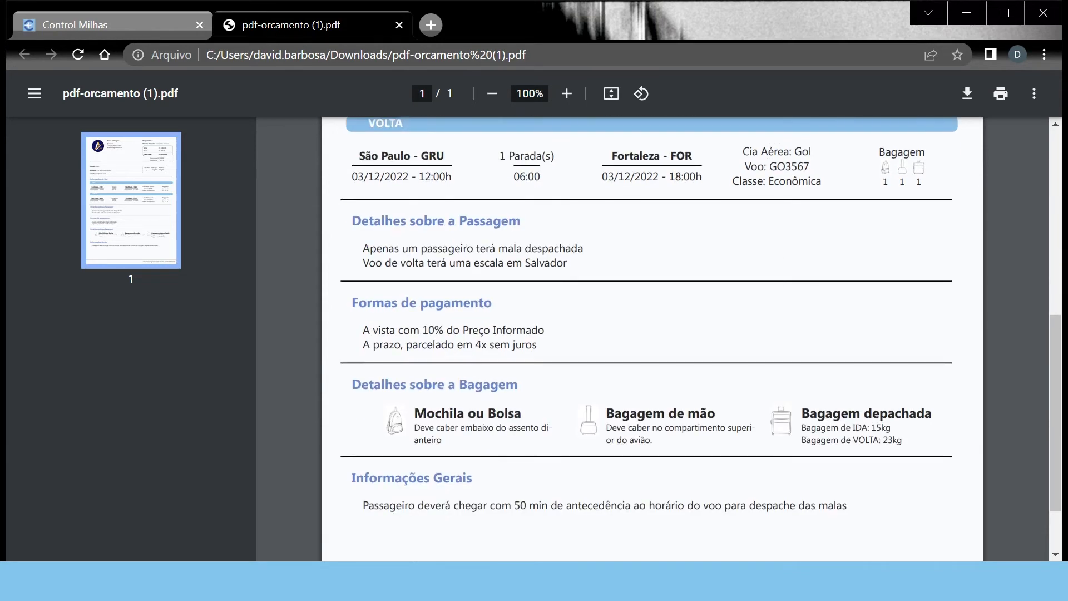
scroll(612, 287, up, 1)
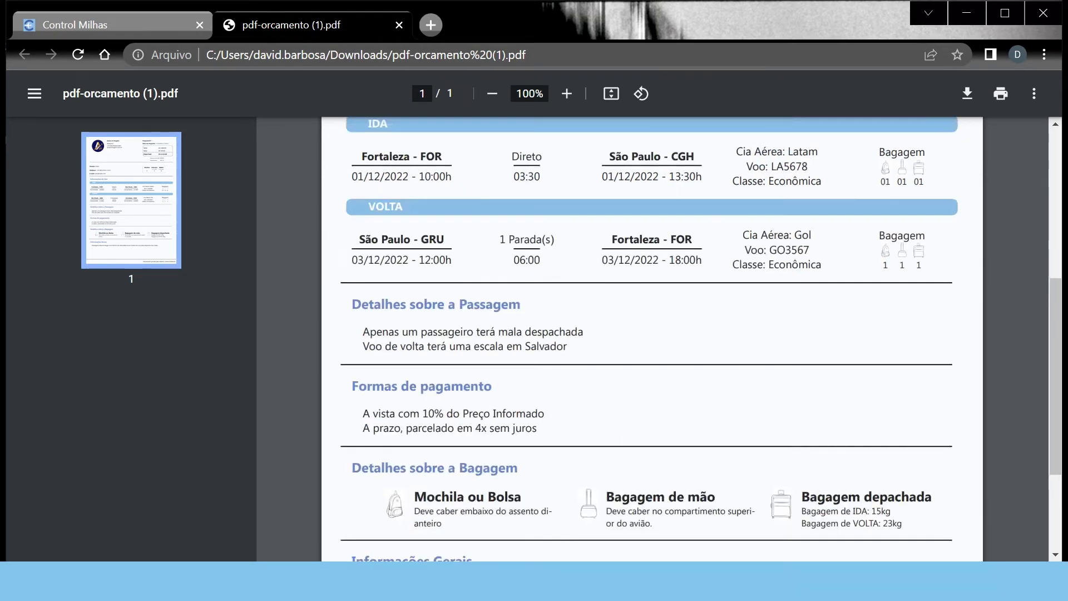
Check the return flight's number of stops in the proposal and go back to the final price in its header.
drag(500, 240, 555, 241)
click(558, 285)
scroll(652, 339, down, 1)
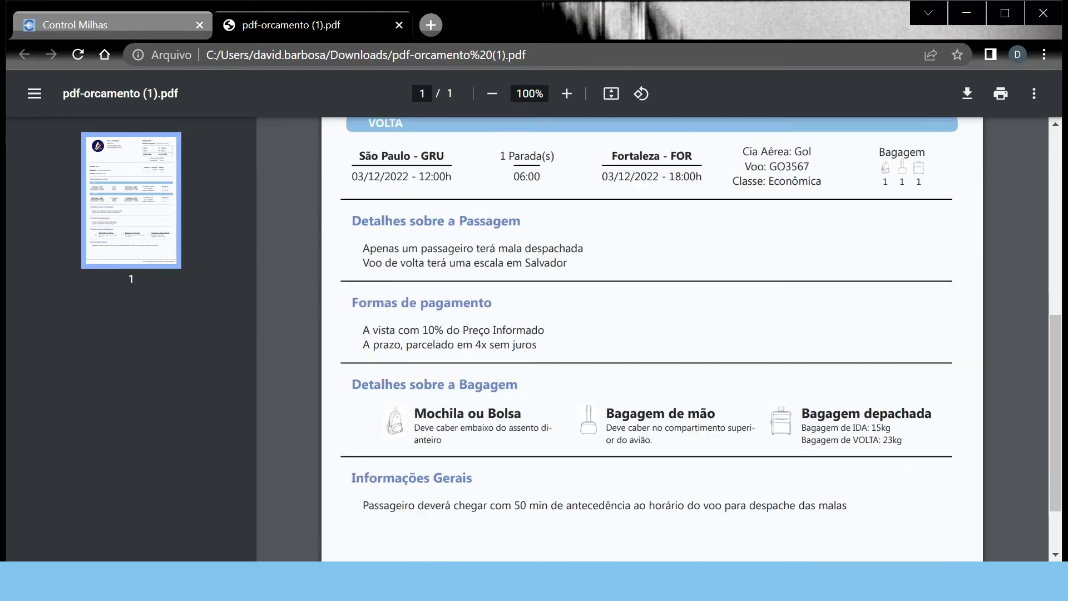
scroll(456, 284, down, 1)
scroll(722, 295, up, 6)
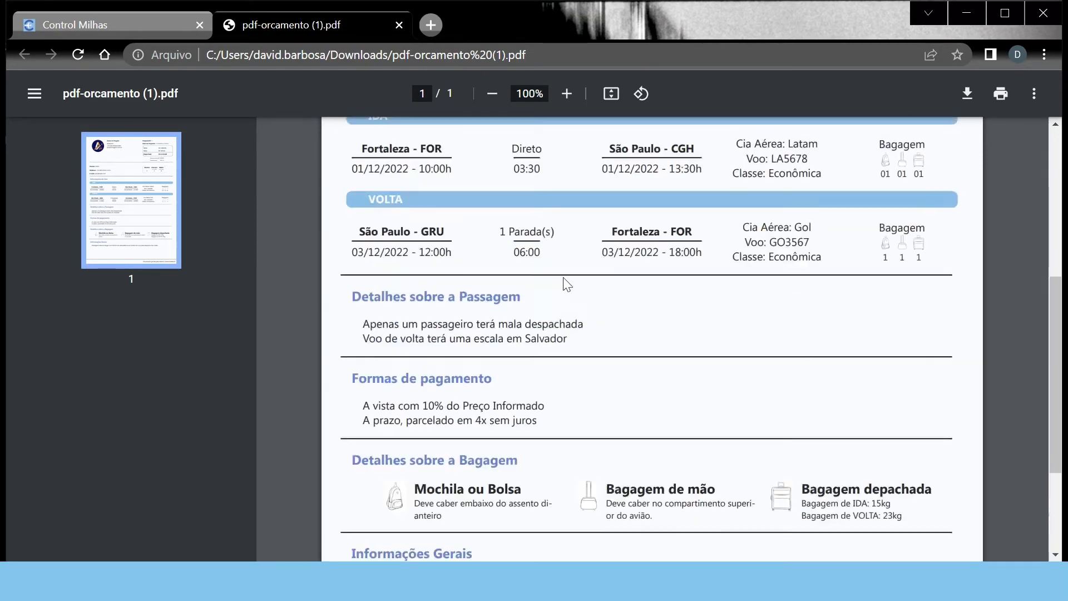
scroll(652, 339, up, 1)
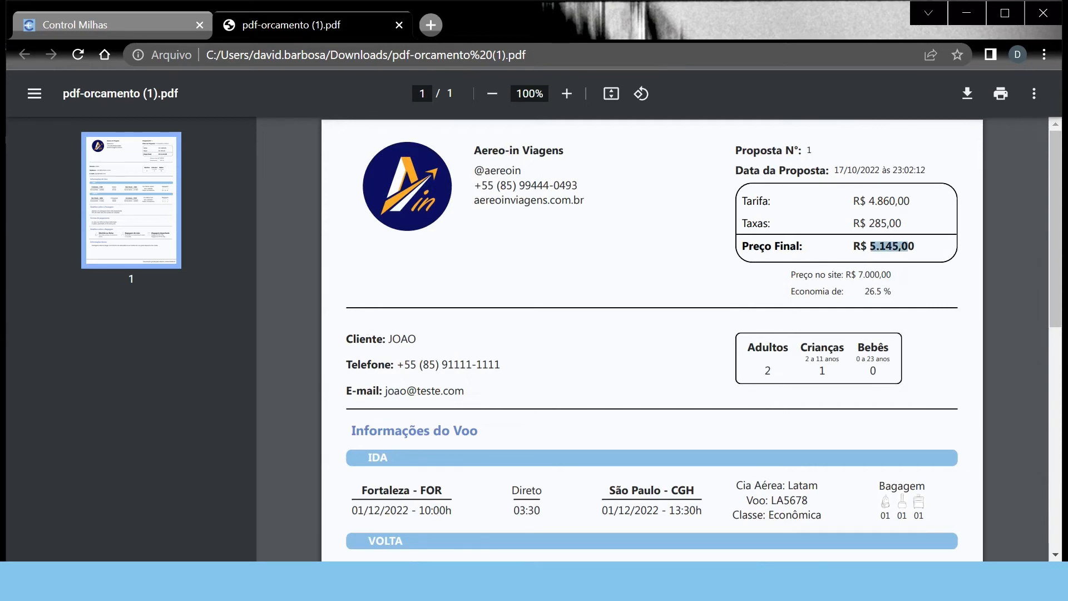
Review the whole proposal once more from the agency header to the footer and close the PDF.
scroll(625, 312, down, 3)
scroll(623, 307, down, 3)
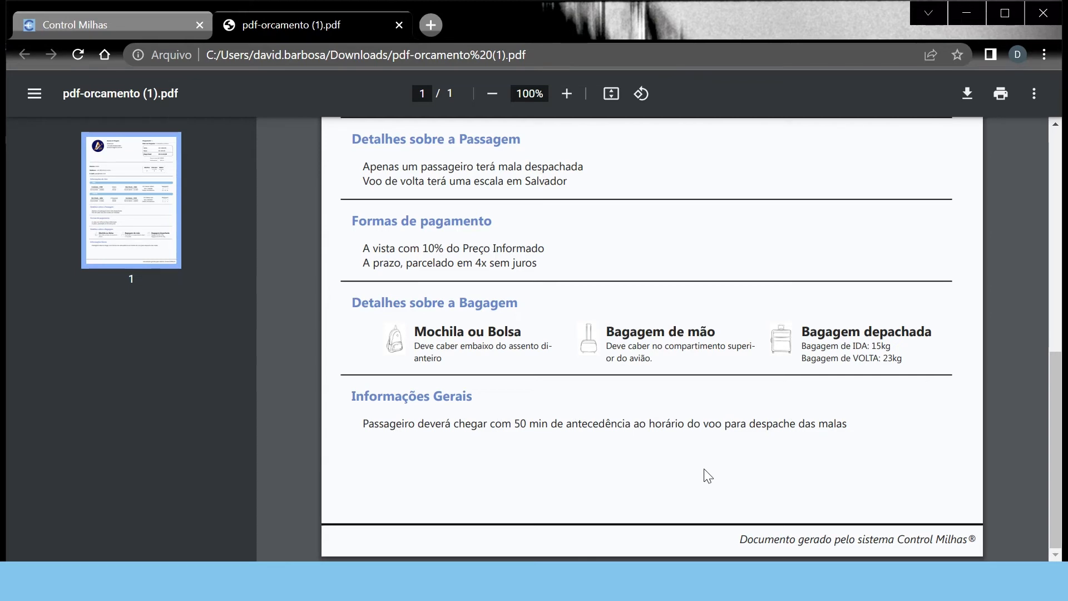
scroll(695, 473, up, 8)
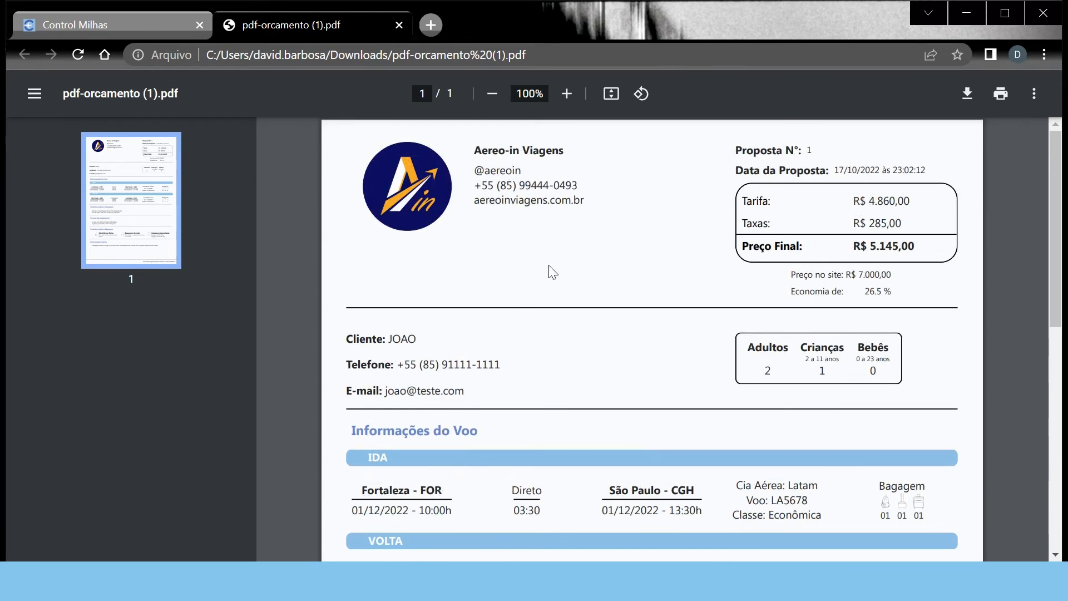
scroll(588, 256, down, 6)
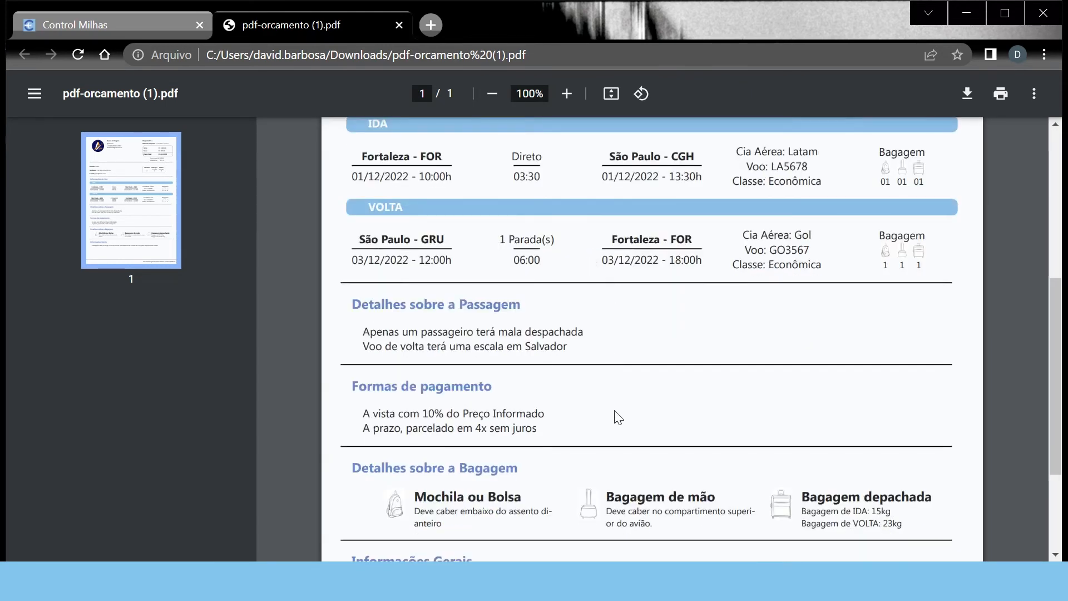
scroll(619, 417, up, 6)
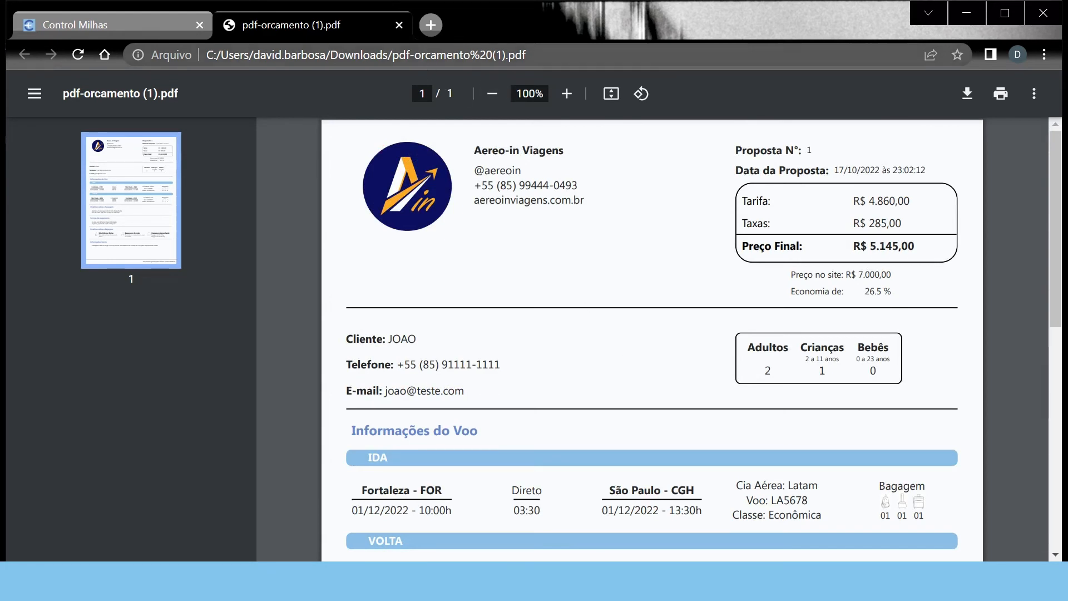
click(399, 25)
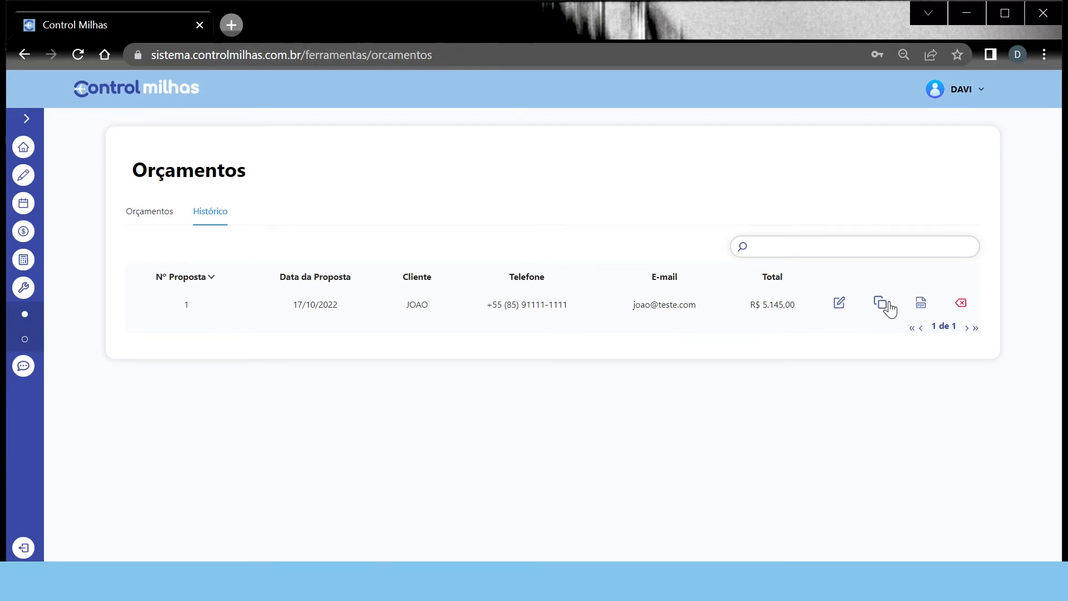
Duplicate proposal 1 from the quote history into a new quote form.
click(158, 219)
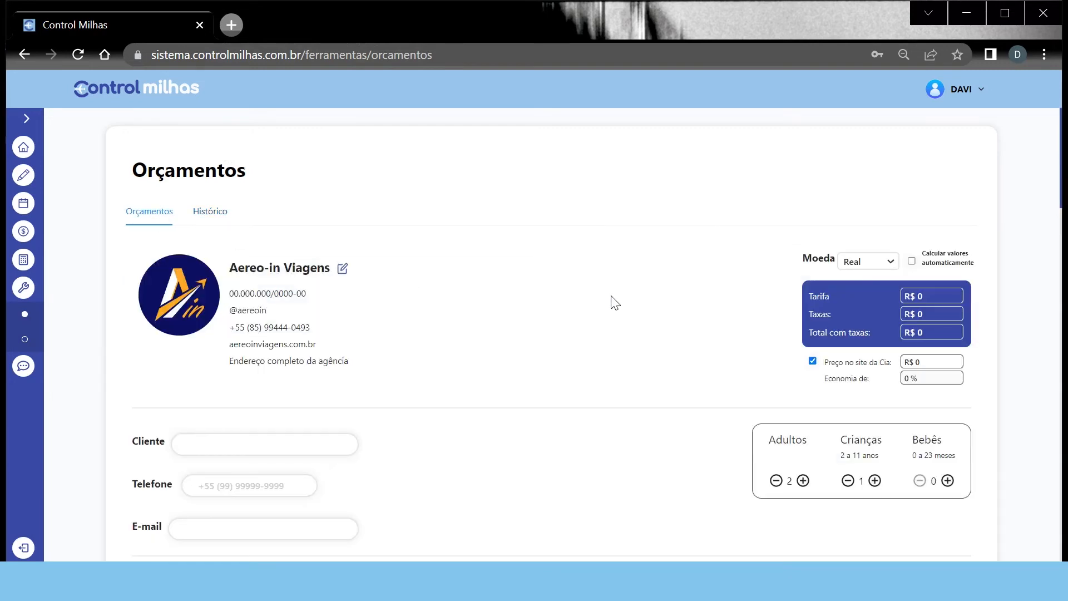
click(223, 219)
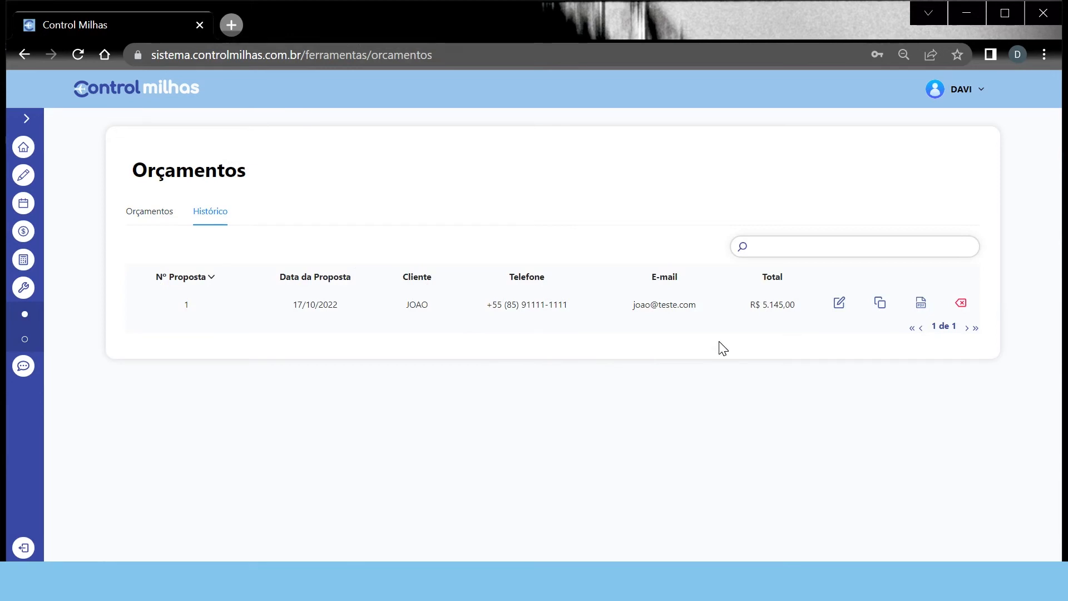
click(882, 304)
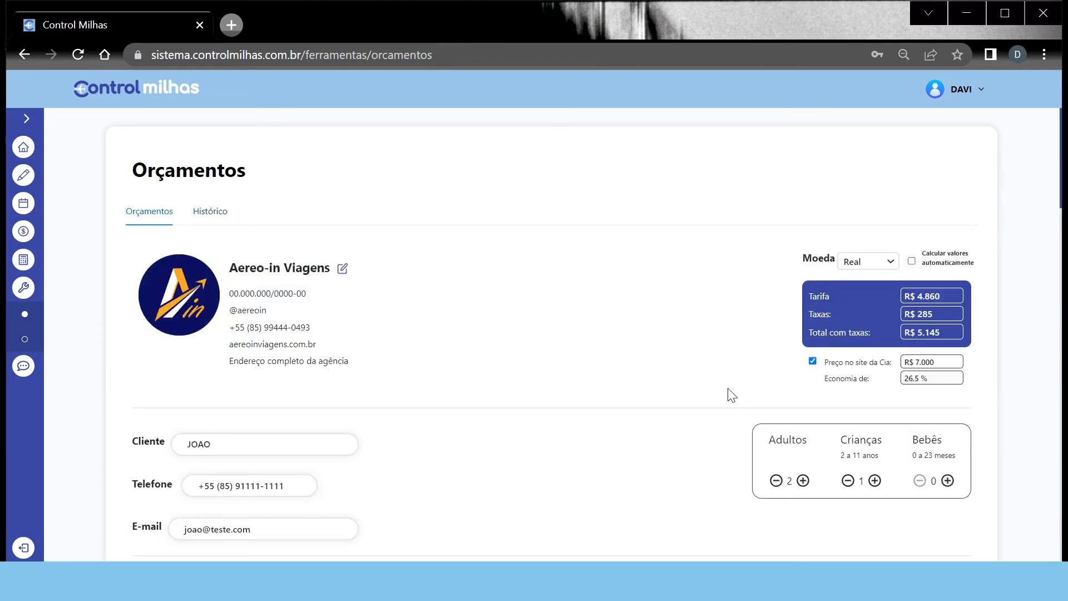
scroll(632, 346, down, 2)
scroll(634, 346, up, 1)
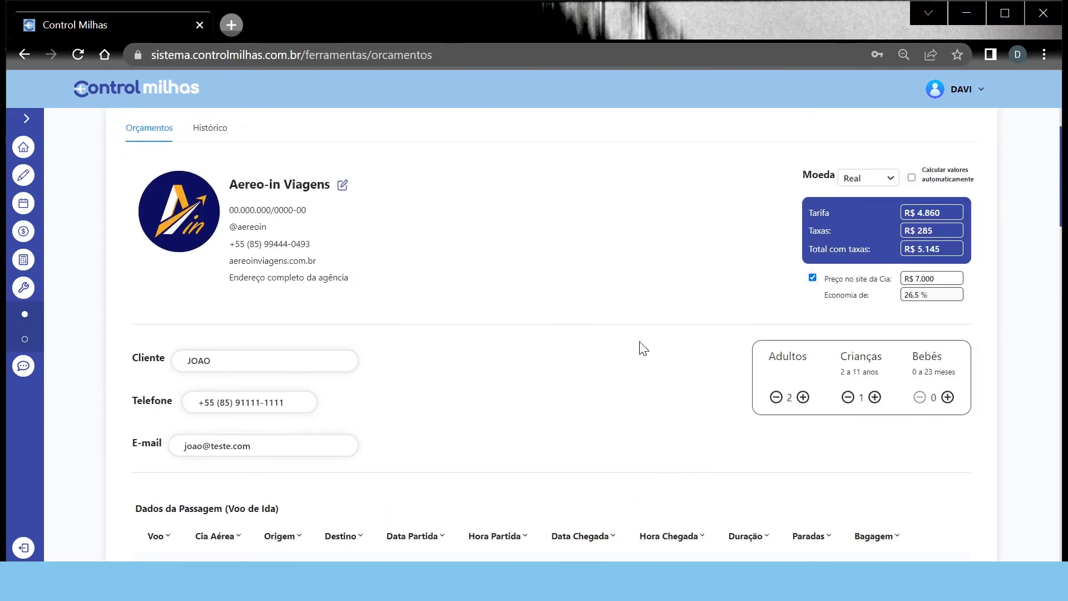
click(210, 129)
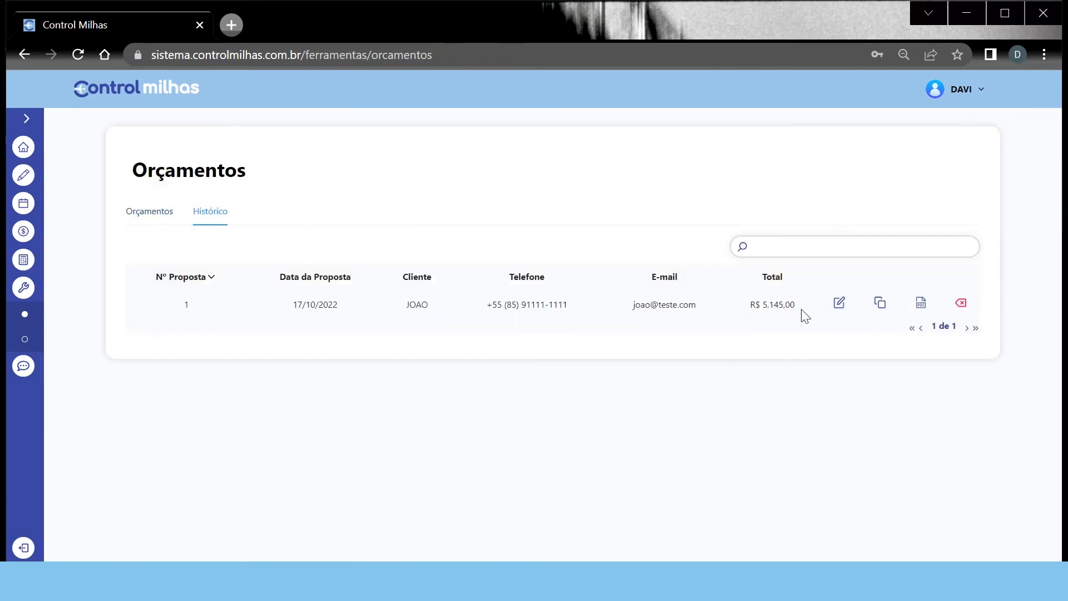
click(881, 303)
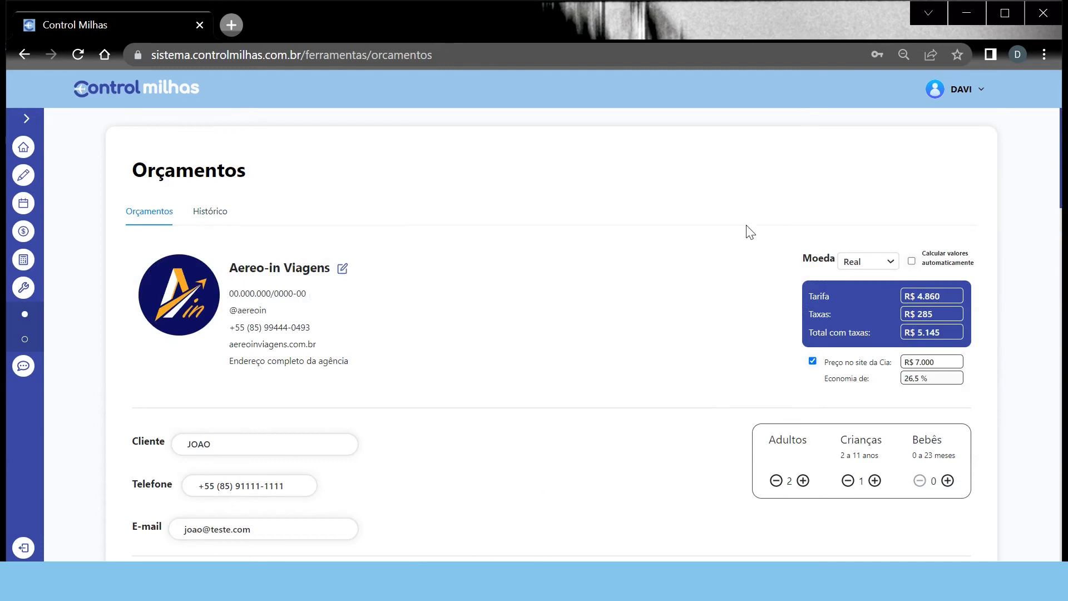
Set the miles of Cotação 01 to 200.000 in the duplicated quote's price composition table.
scroll(467, 415, down, 10)
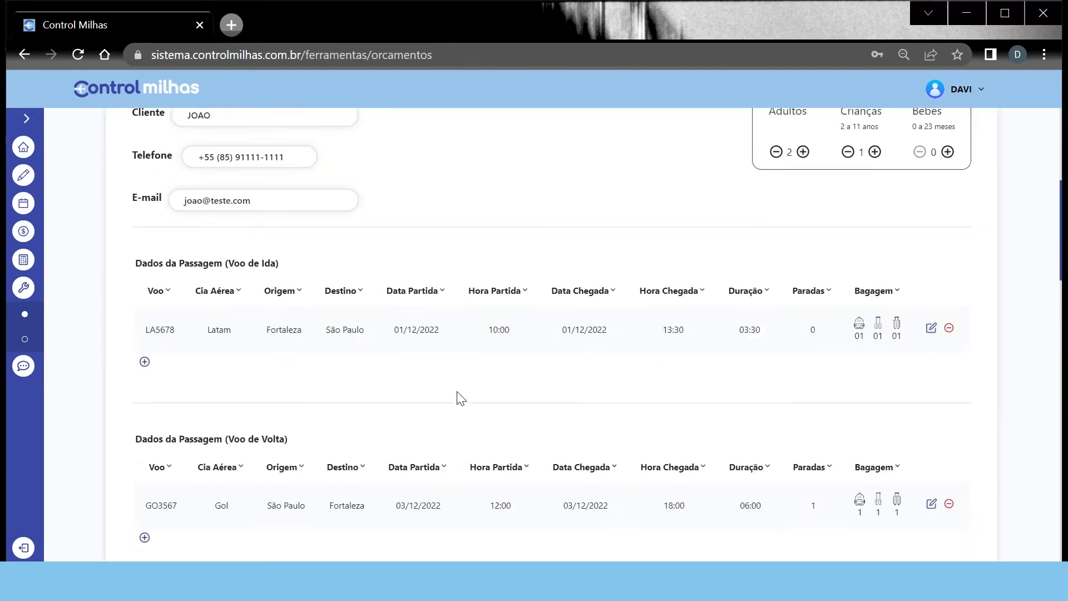
scroll(442, 339, down, 10)
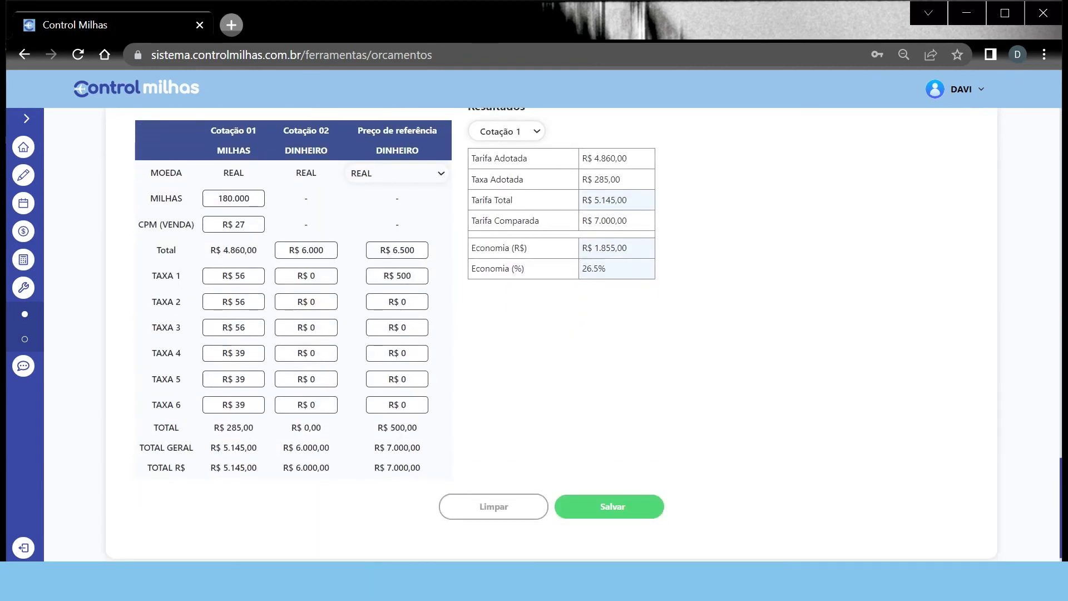
click(221, 198)
key(Right)
key(shift+Left)
key(shift+Left)
text(20)
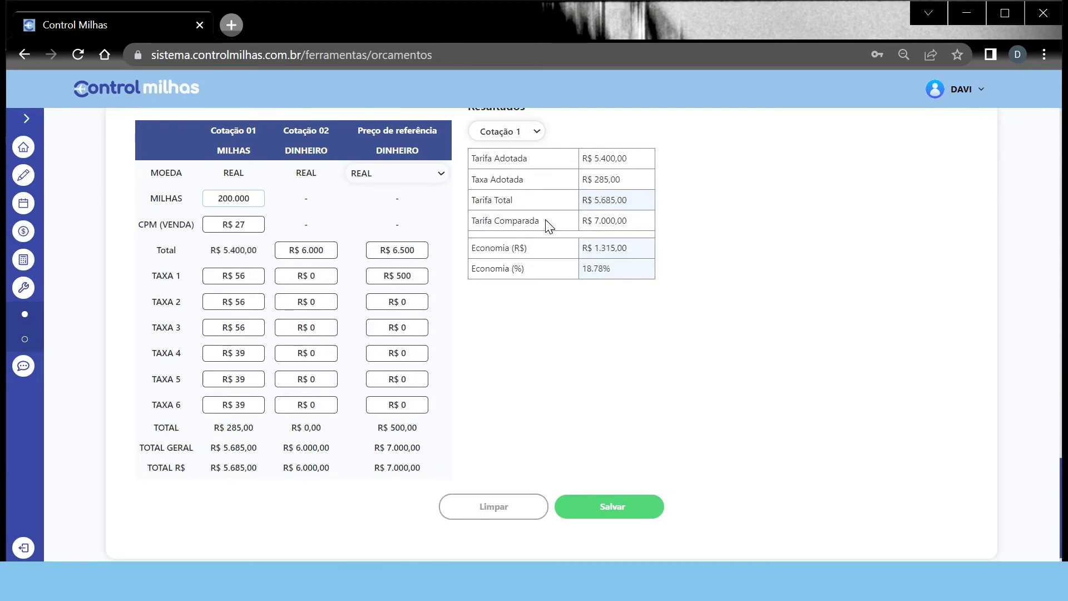
click(443, 207)
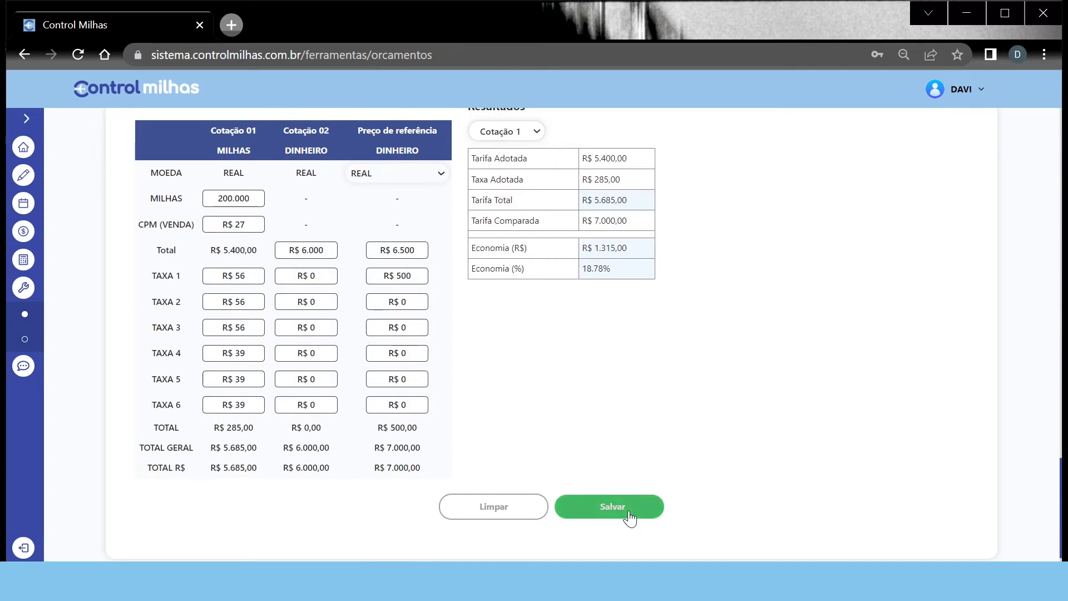
Enable automatic calculation of values in the duplicated quote's header and set its currency to Dólar.
scroll(743, 312, up, 15)
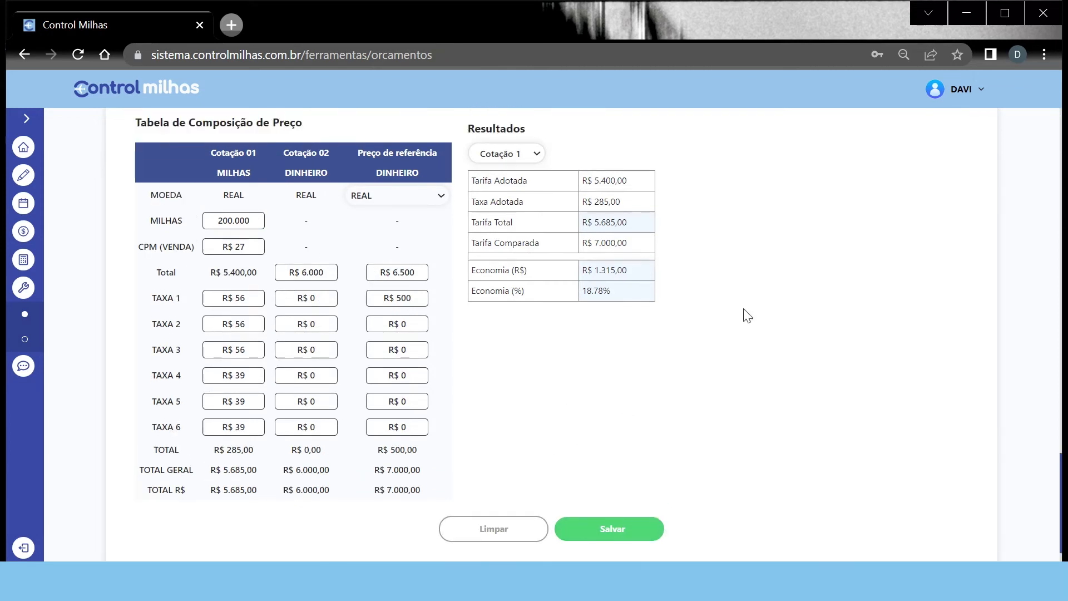
scroll(816, 276, up, 5)
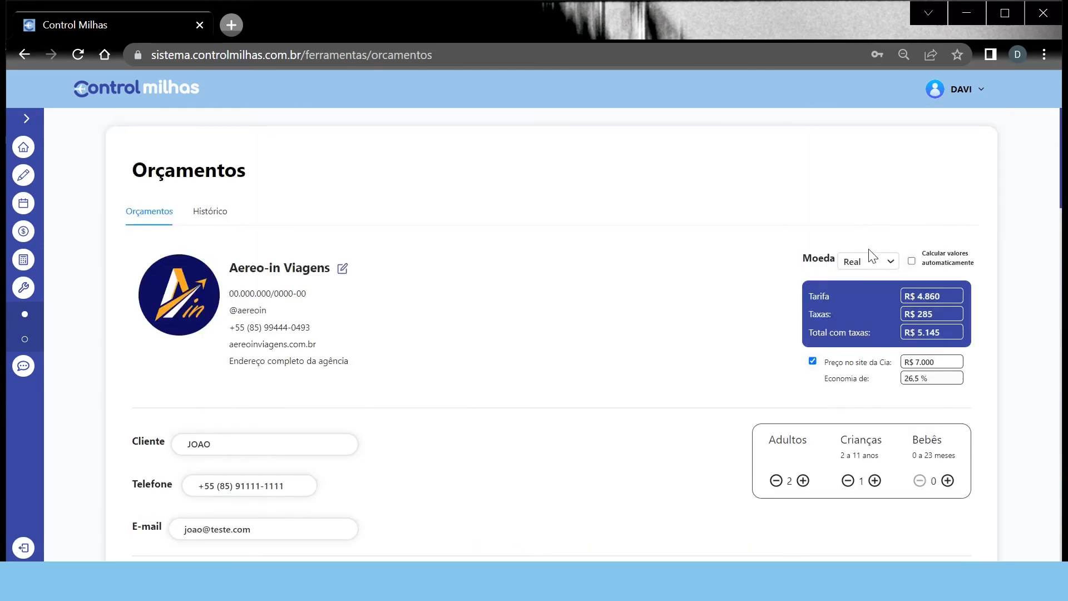
click(911, 261)
click(878, 262)
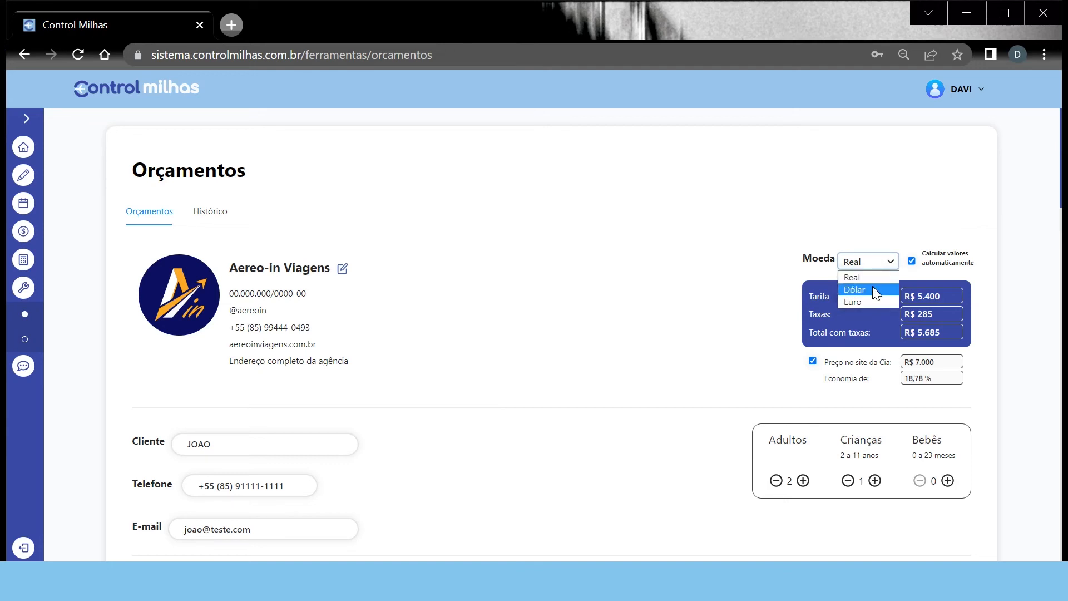
click(888, 287)
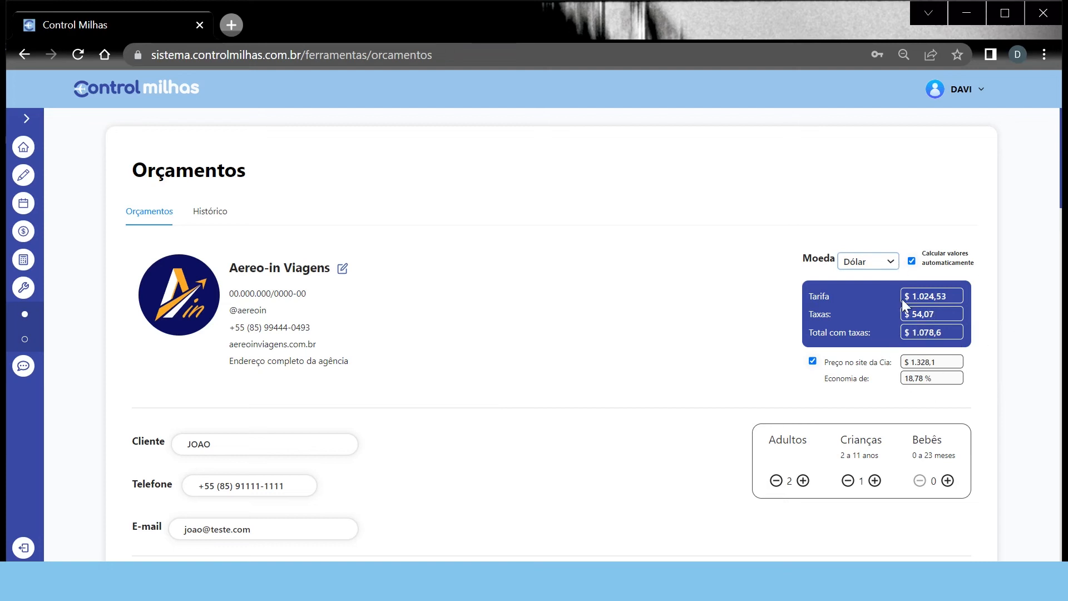
Open the home dashboard and check the Câmbio rates for the dollar and the euro.
mouse_move(49, 147)
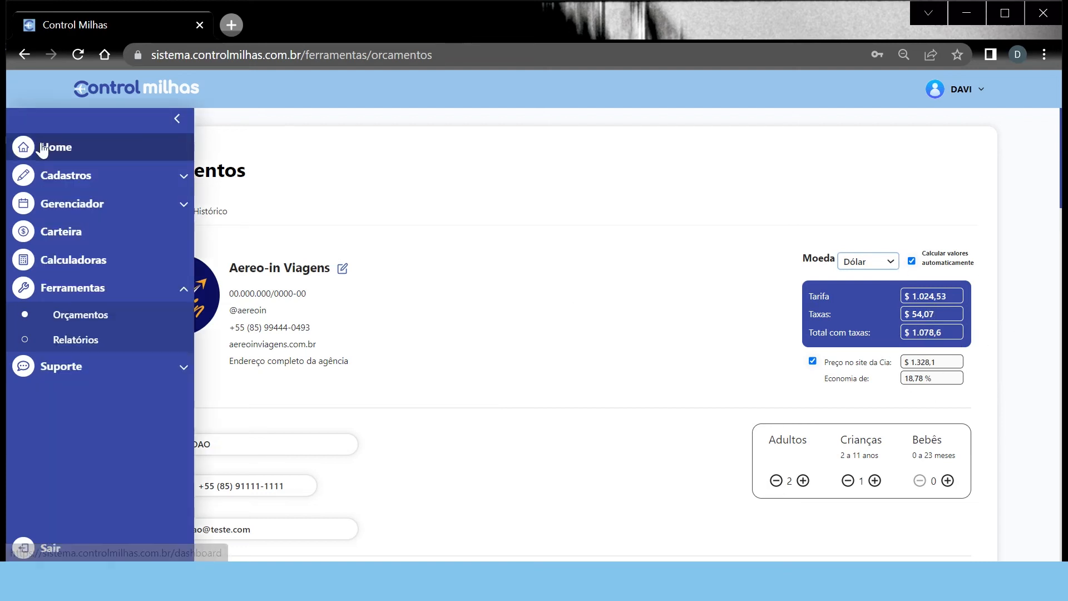
click(64, 149)
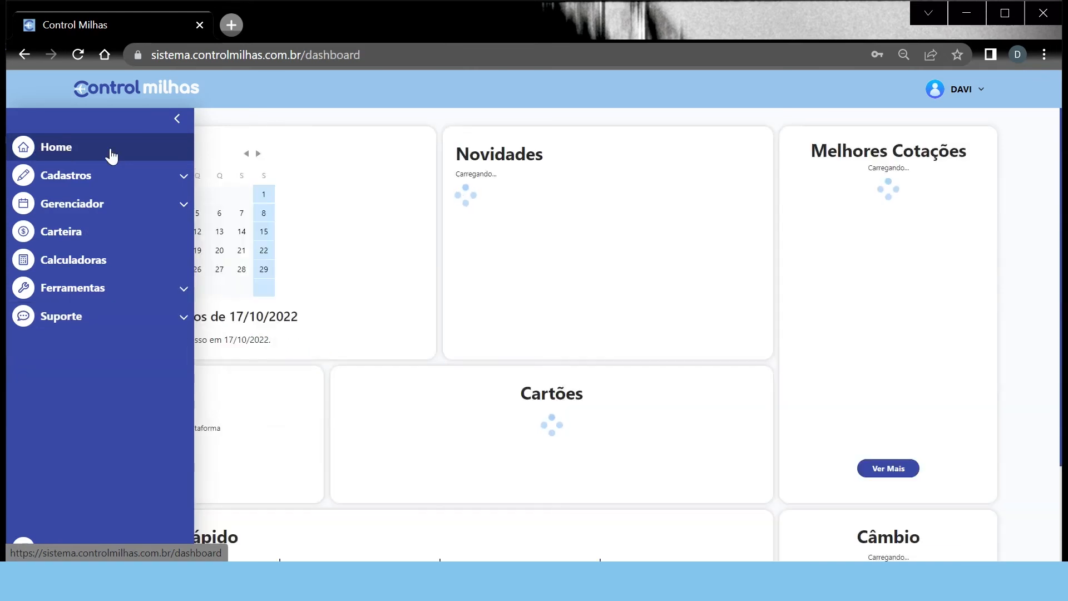
scroll(963, 432, down, 2)
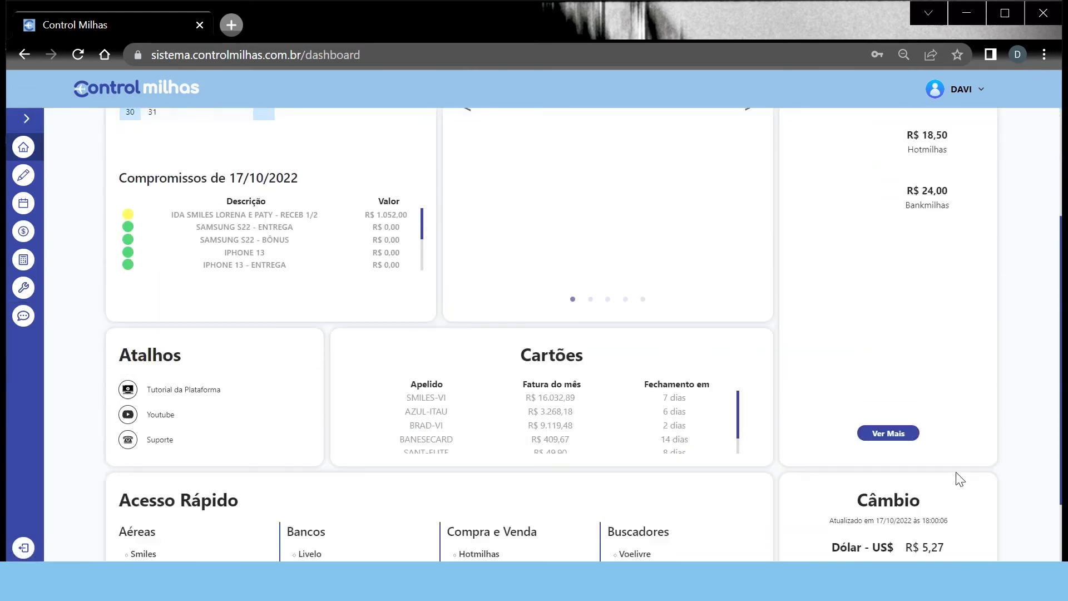
scroll(949, 499, down, 2)
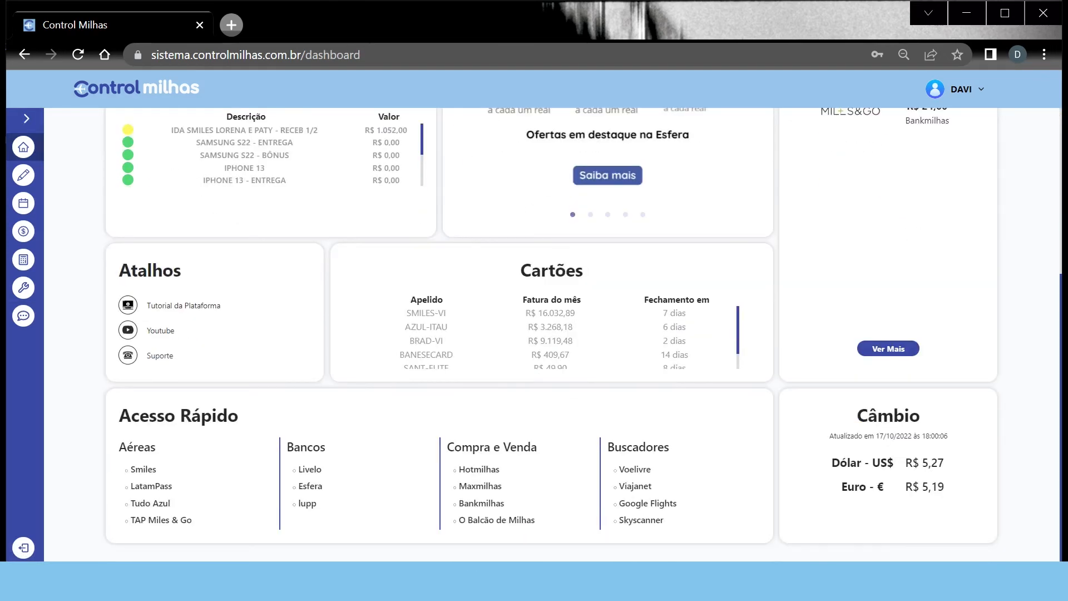
scroll(629, 408, up, 5)
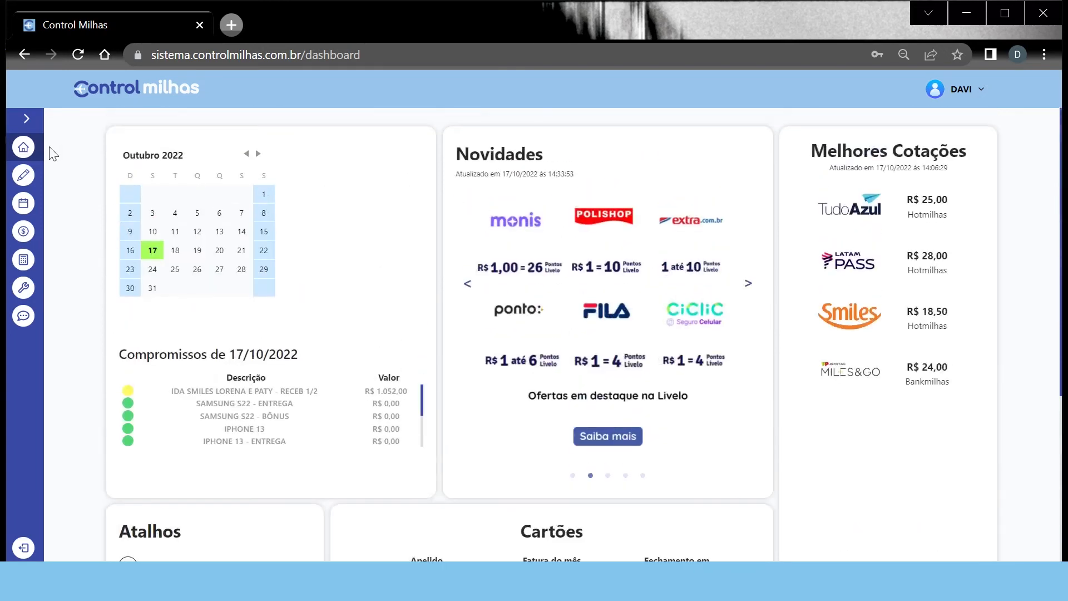
Return from the dashboard to the Orçamentos tool with a blank quote form.
mouse_move(89, 267)
click(95, 288)
click(95, 313)
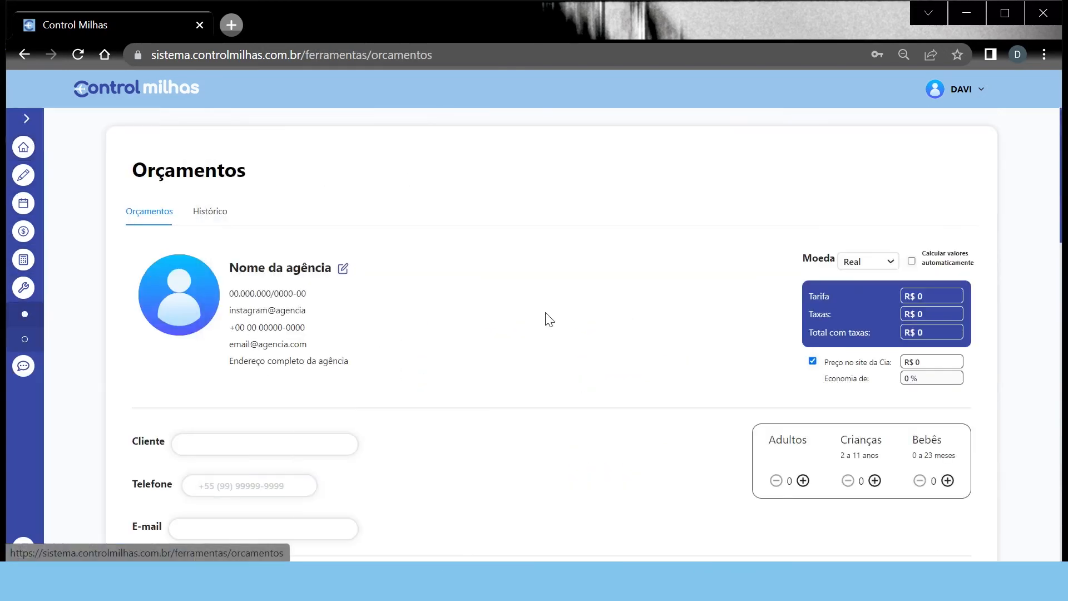
Duplicate proposal 1 from the quote history and set the miles of Cotação 01 to 200.000 in the copy.
click(210, 212)
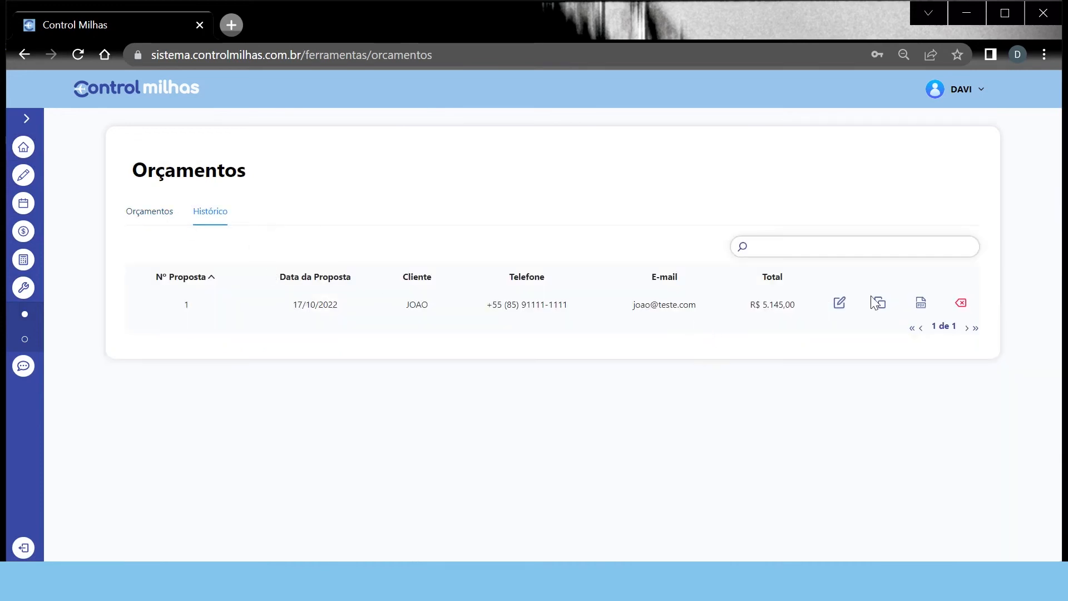
click(884, 308)
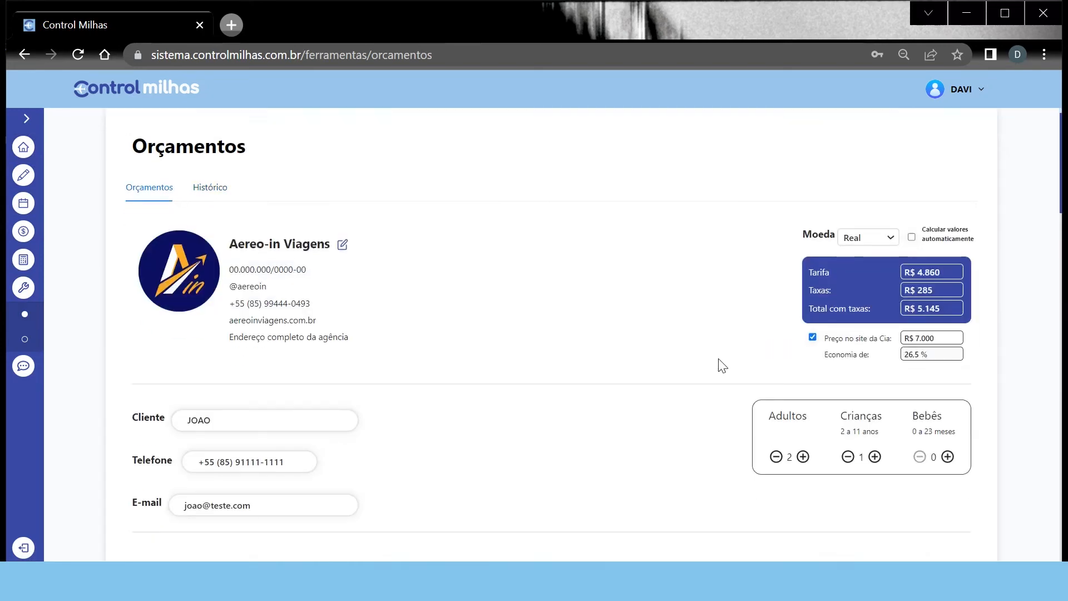
scroll(482, 351, down, 10)
scroll(482, 351, down, 10)
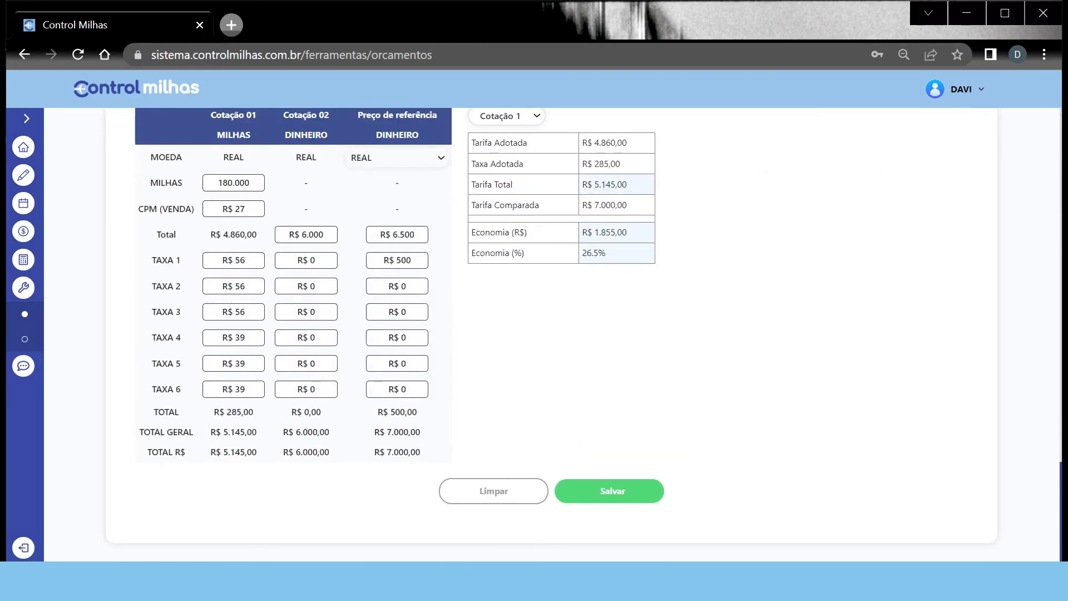
click(226, 182)
key(BackSpace)
key(BackSpace)
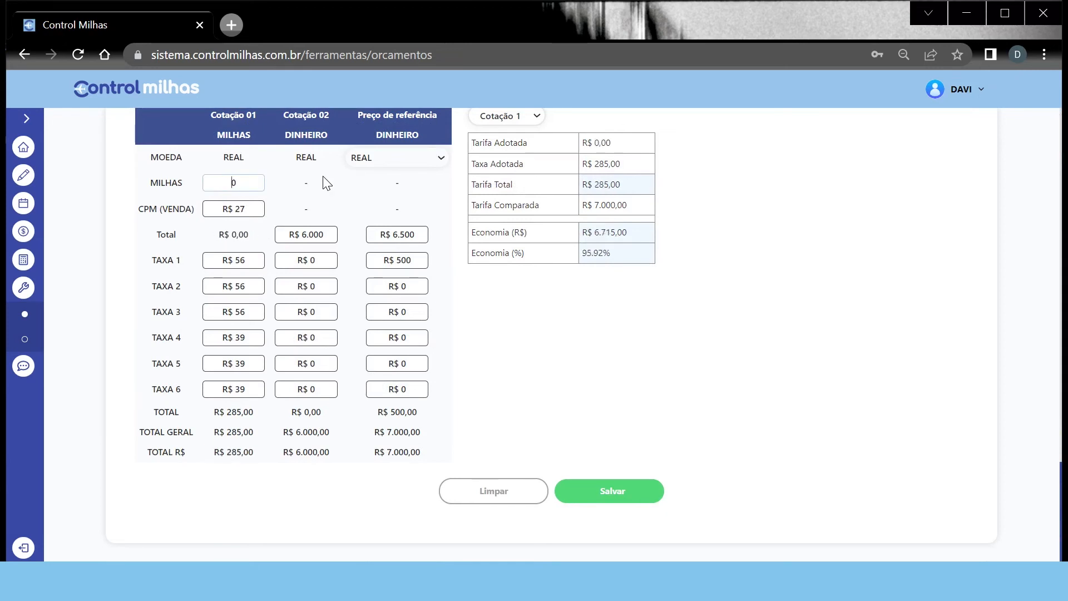
text(200000)
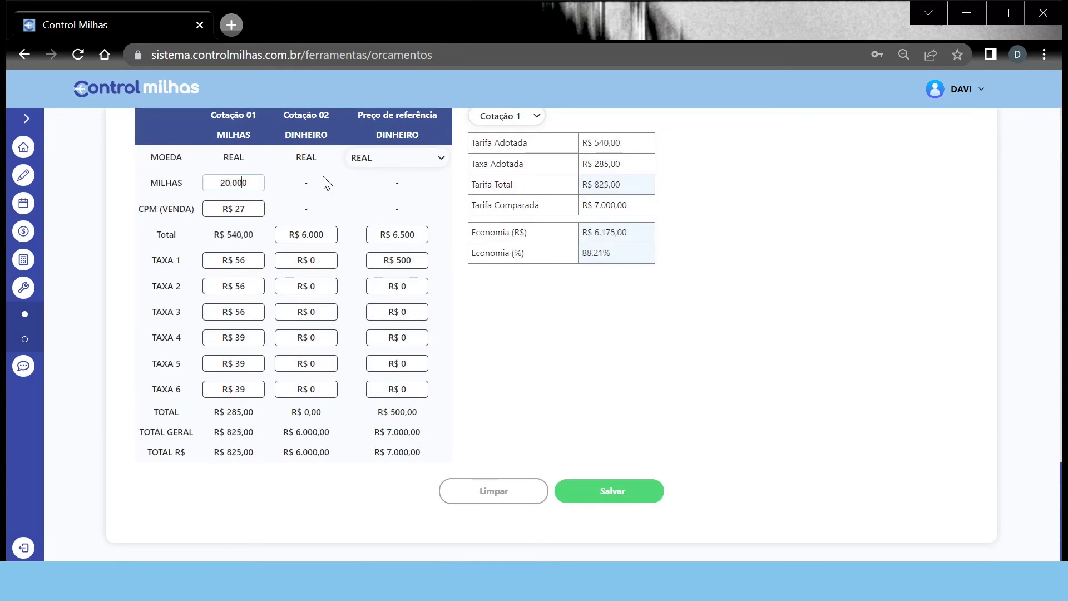
Turn on automatic value calculation for the duplicated quote and switch its currency to Dólar.
scroll(775, 298, up, 15)
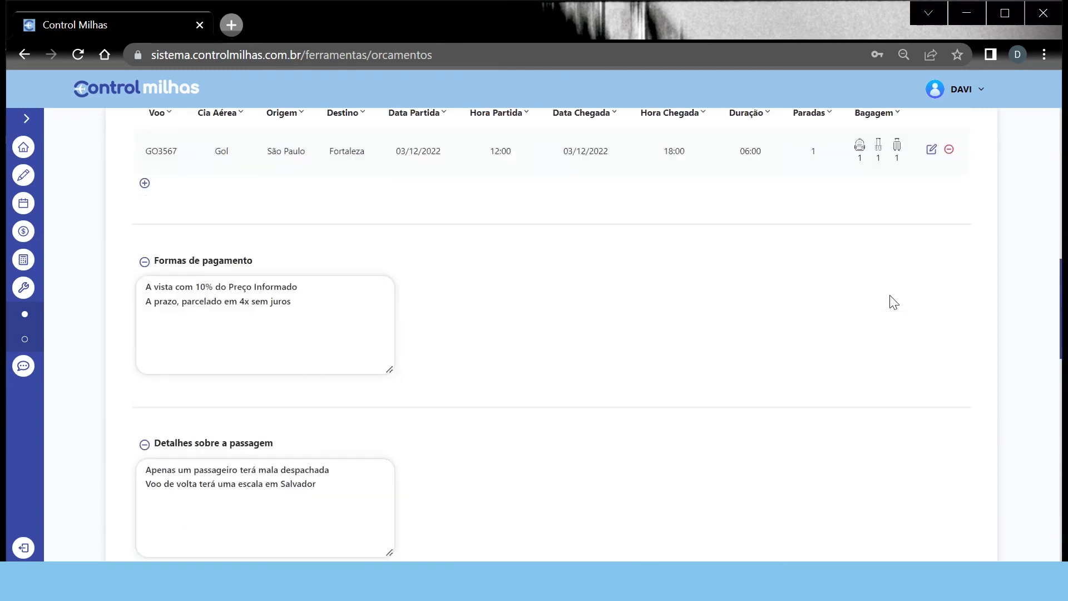
click(912, 262)
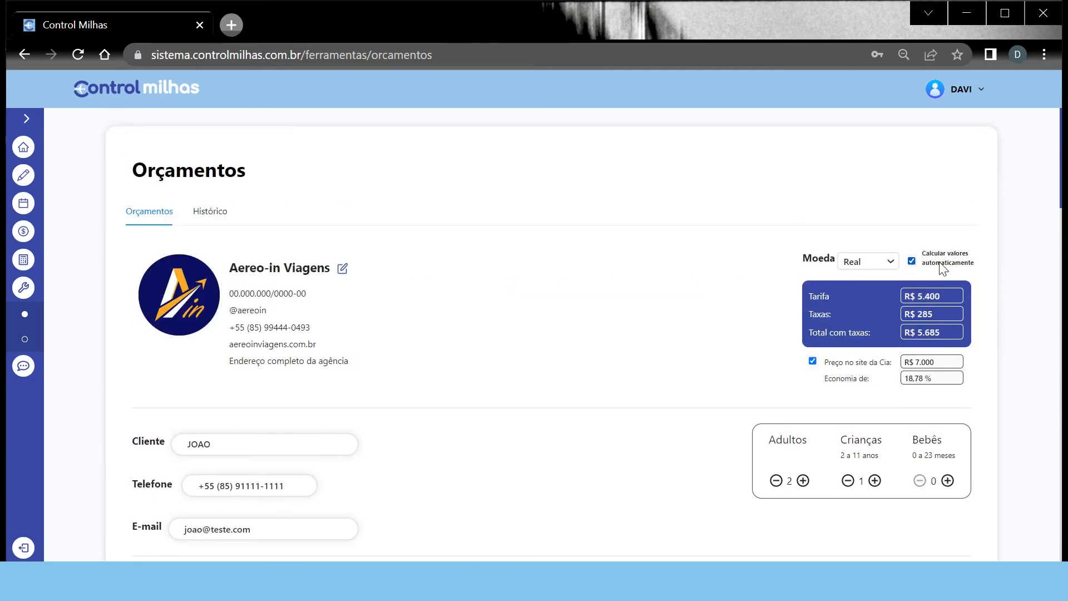
click(876, 265)
click(877, 286)
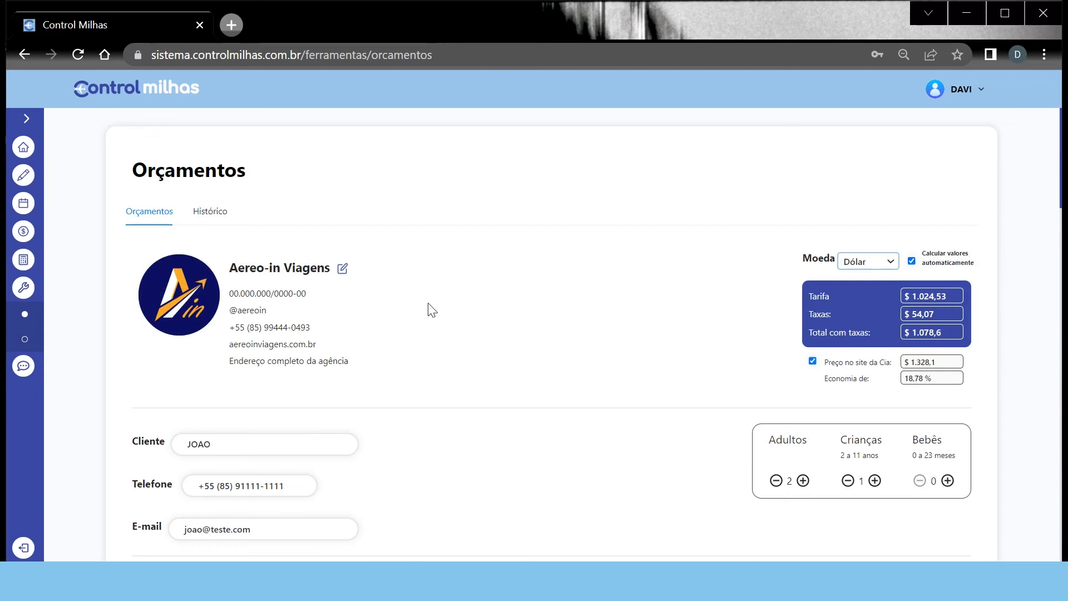
Review the duplicated quote's flights, details and price composition table, and save it as a new proposal.
scroll(327, 298, down, 1)
scroll(333, 294, down, 7)
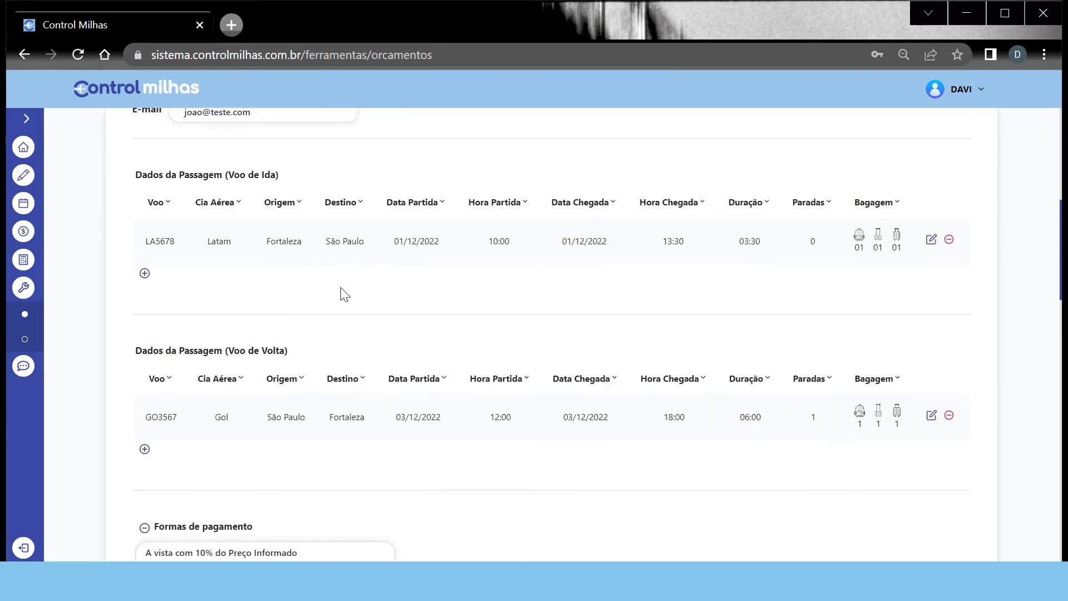
scroll(274, 291, up, 2)
scroll(271, 324, down, 12)
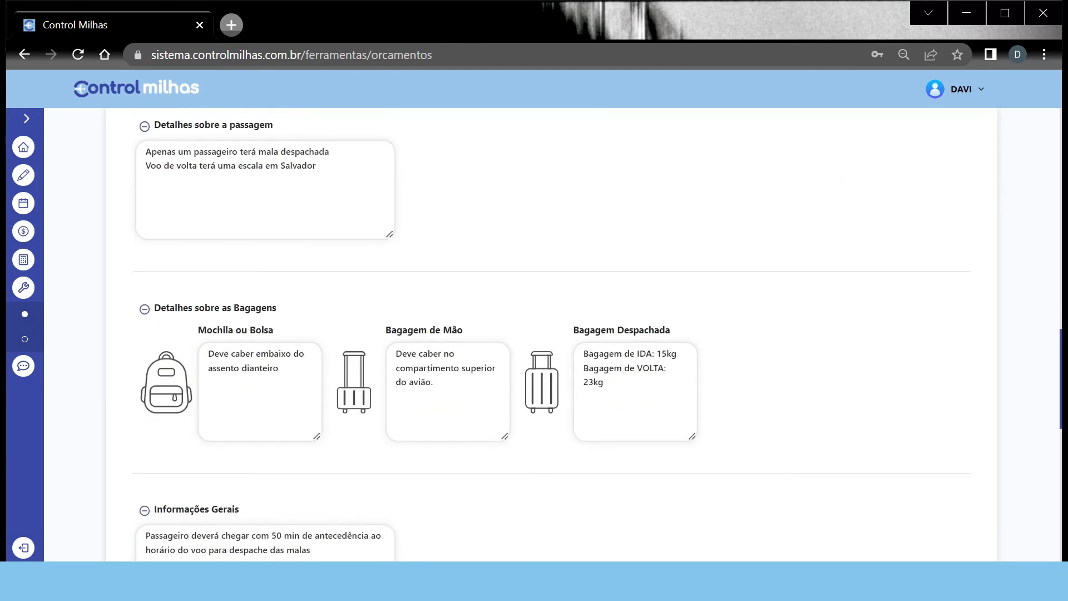
scroll(298, 341, down, 10)
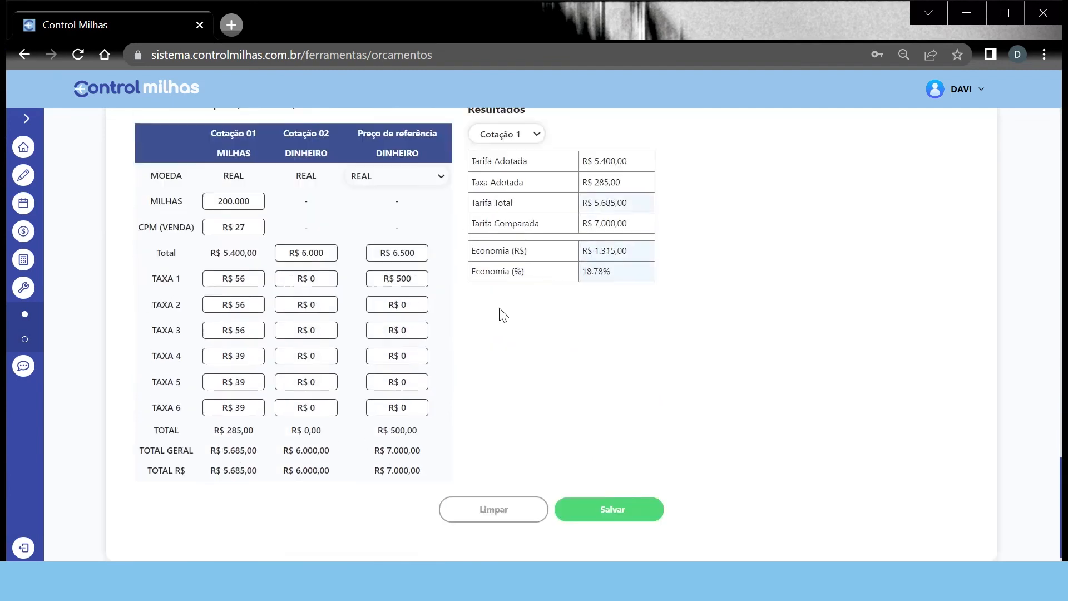
scroll(613, 330, up, 1)
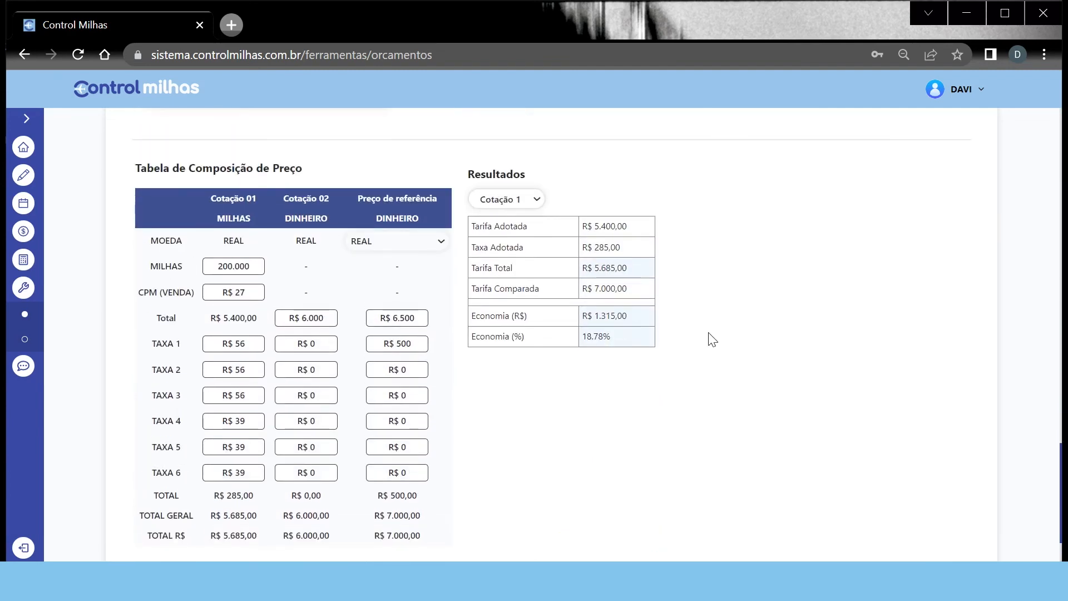
scroll(705, 336, up, 1)
scroll(705, 336, down, 4)
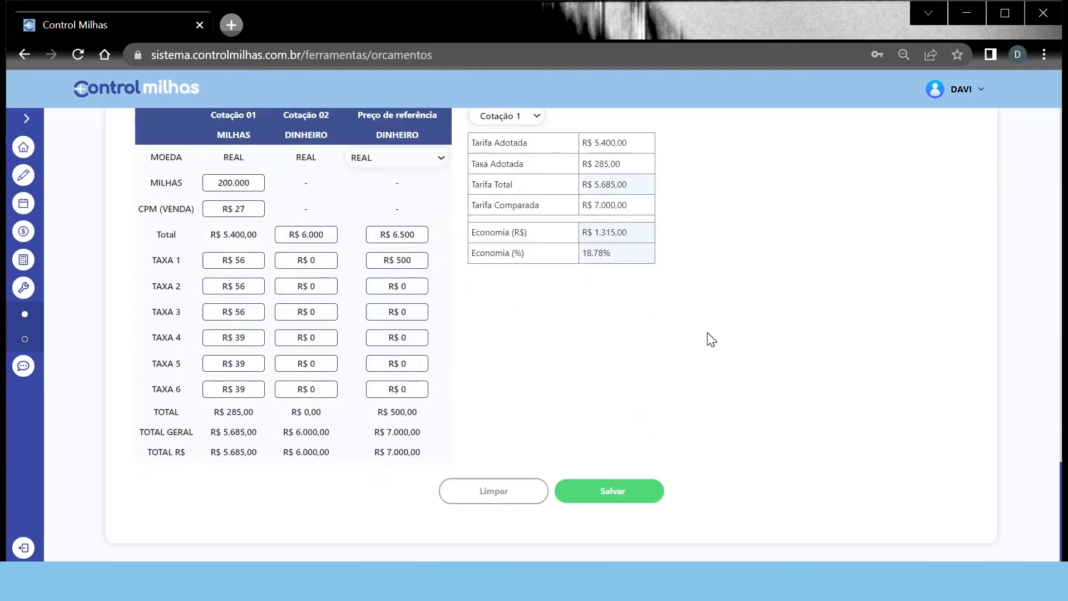
click(630, 501)
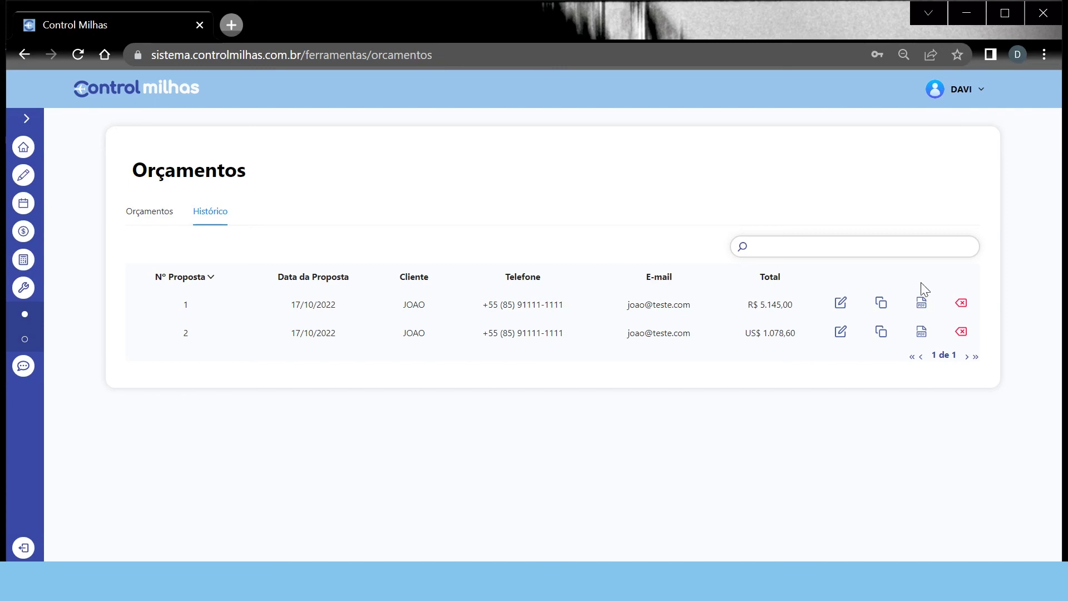
Open proposal 2 for editing and insert "desconto de" before "10%" in the Formas de pagamento text.
click(850, 332)
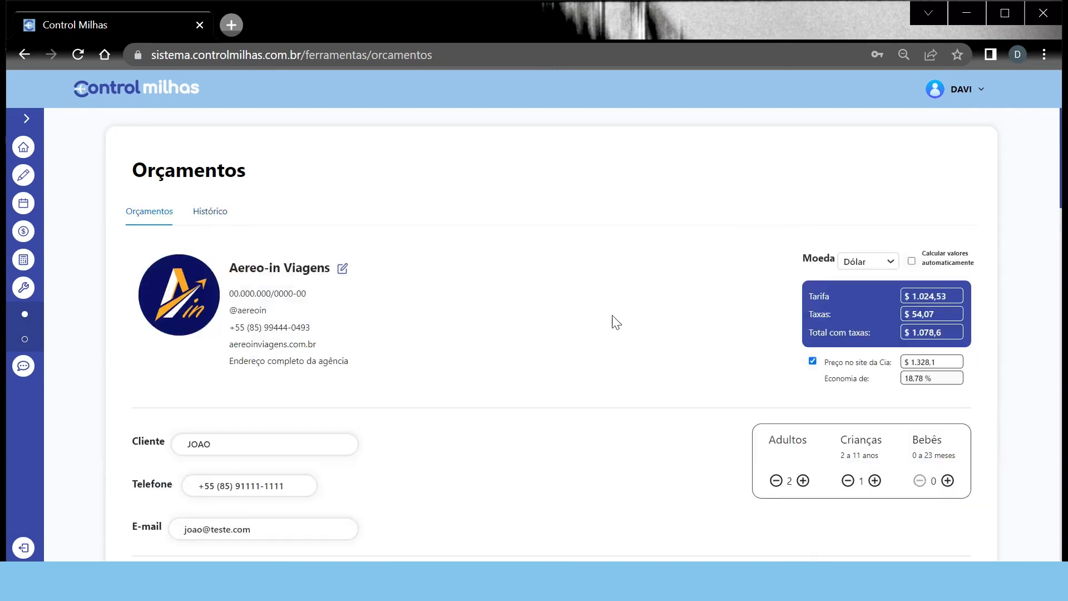
scroll(692, 316, down, 3)
scroll(532, 312, down, 3)
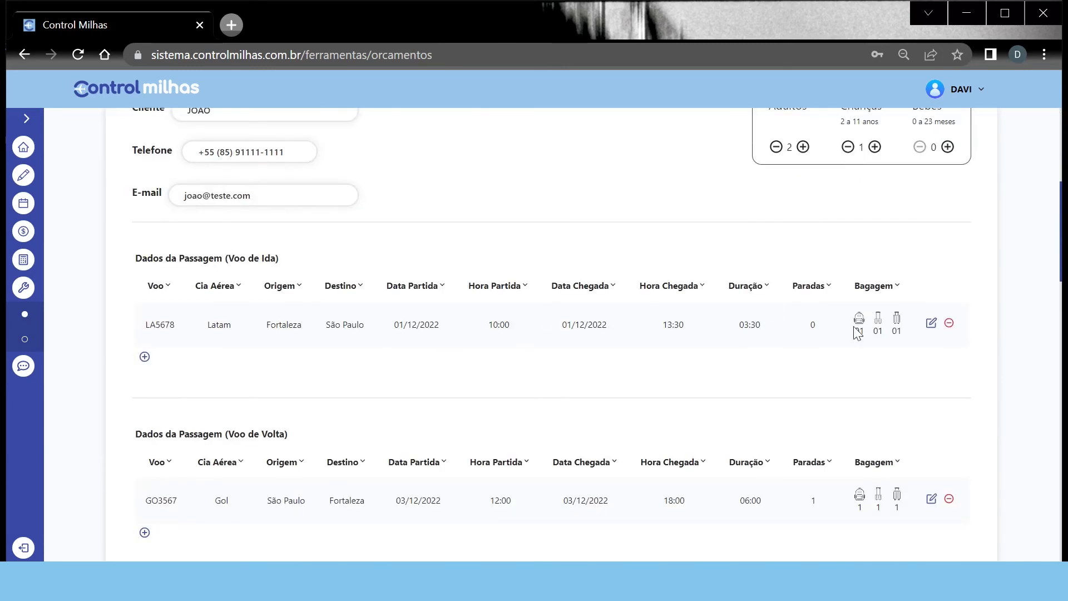
scroll(561, 318, down, 3)
scroll(561, 319, down, 6)
scroll(474, 313, up, 2)
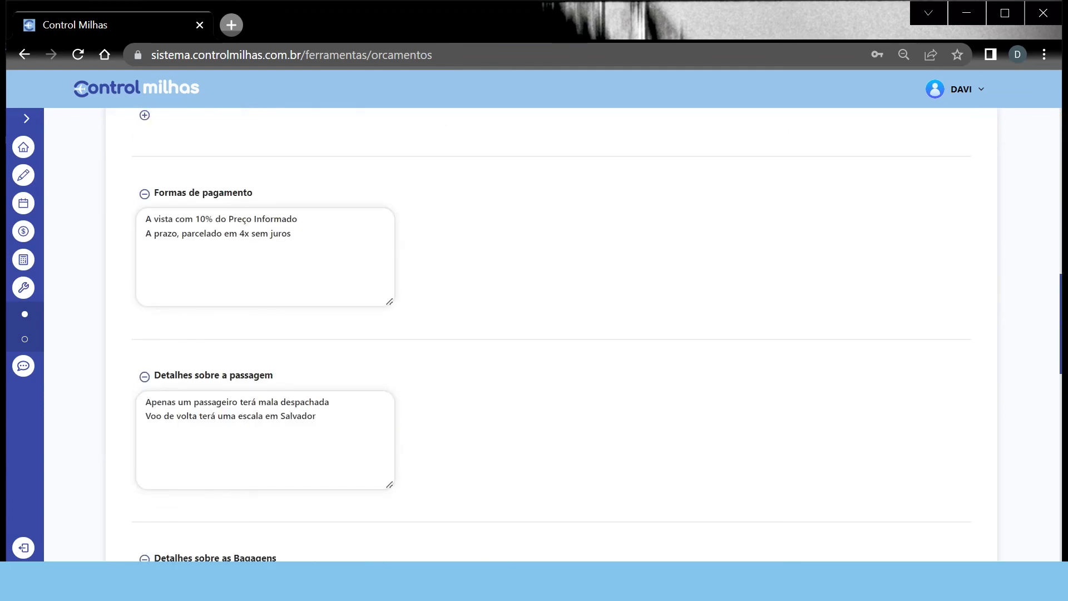
click(215, 219)
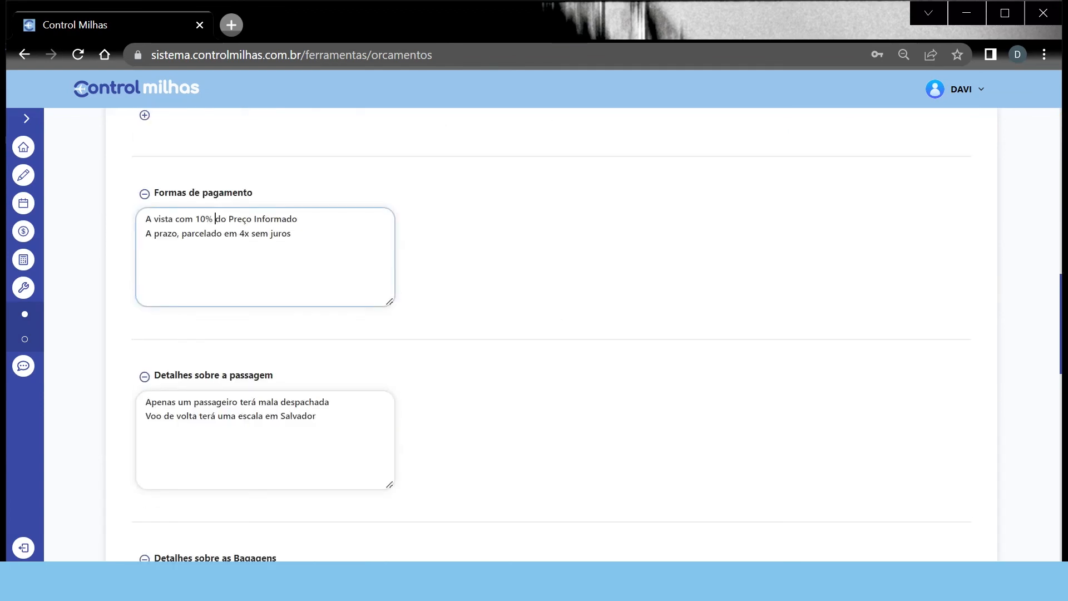
text(desconto de)
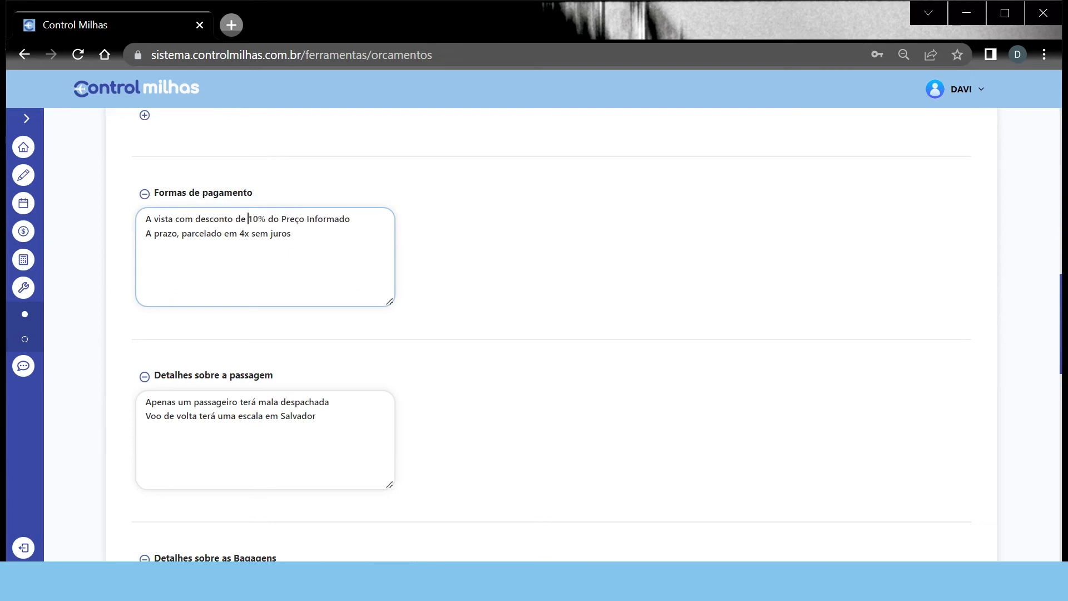
Save the edited proposal 2.
scroll(806, 310, up, 10)
scroll(882, 239, down, 11)
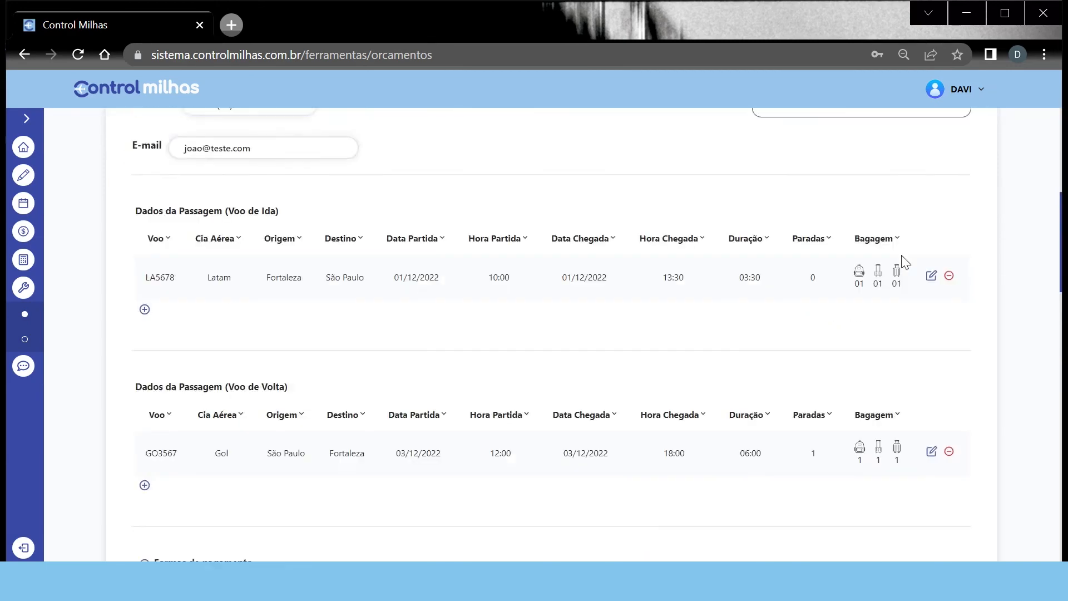
scroll(543, 456, down, 10)
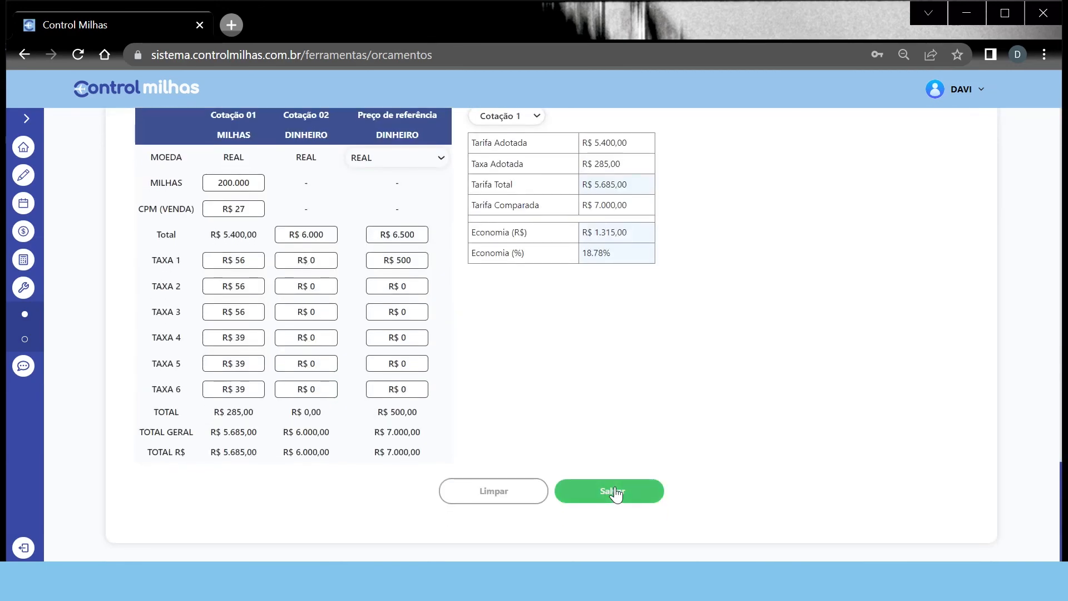
click(600, 492)
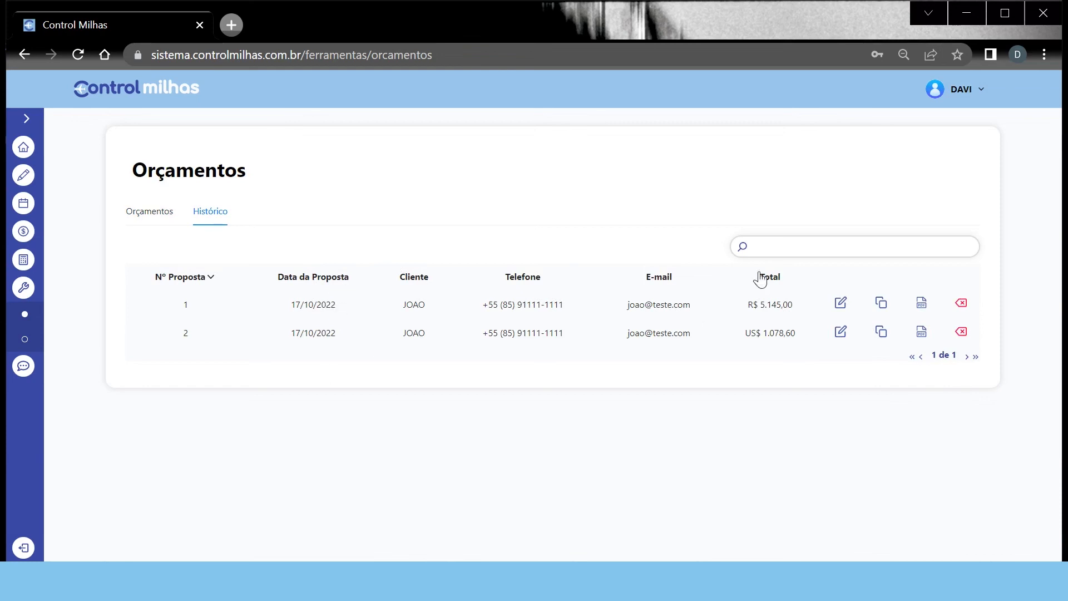
Search the quote history by the client's name and clear the search.
click(790, 246)
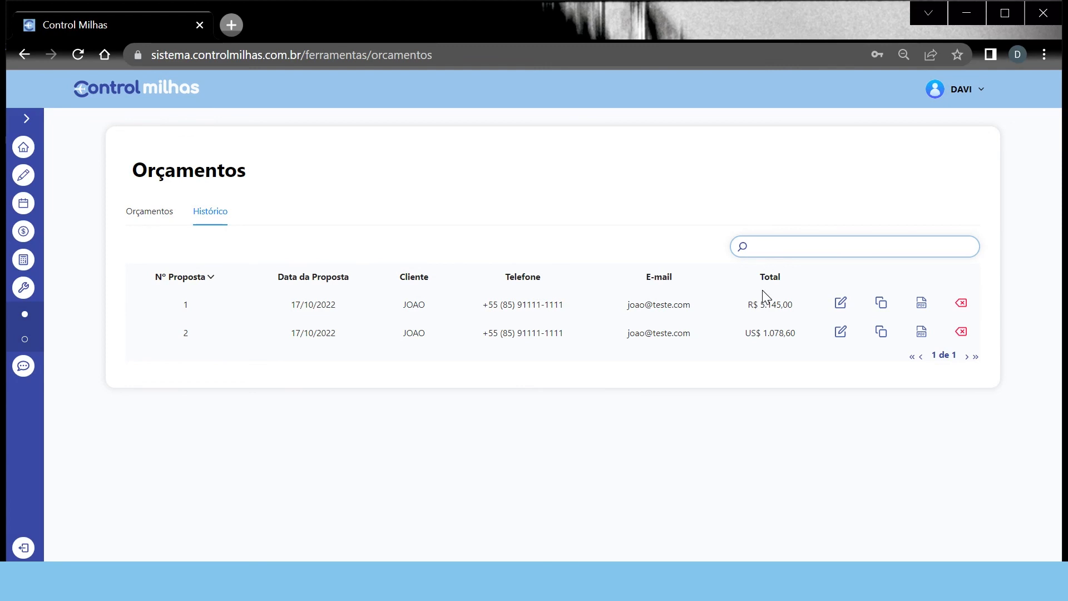
text(joao)
key(ctrl+a)
key(BackSpace)
Return from the history to a blank quote form in Orçamentos.
click(150, 212)
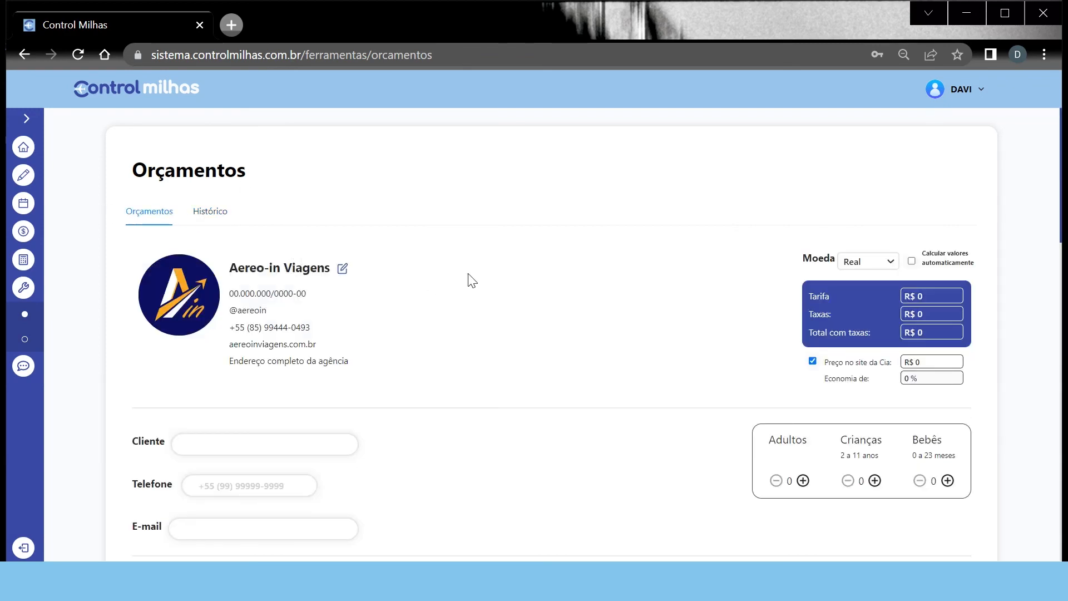
scroll(472, 281, down, 1)
scroll(527, 265, up, 1)
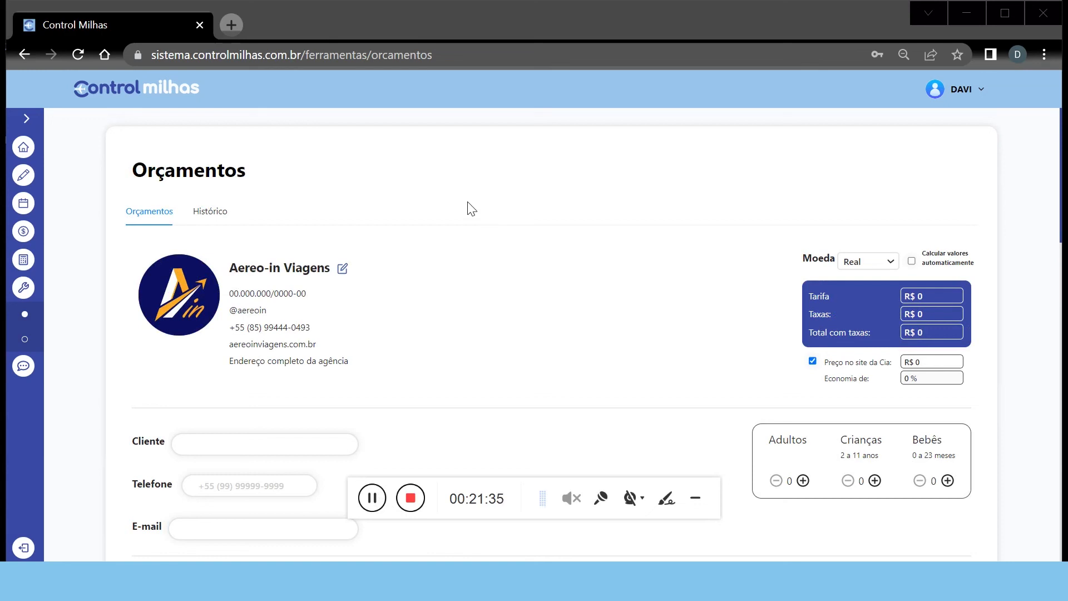
click(696, 497)
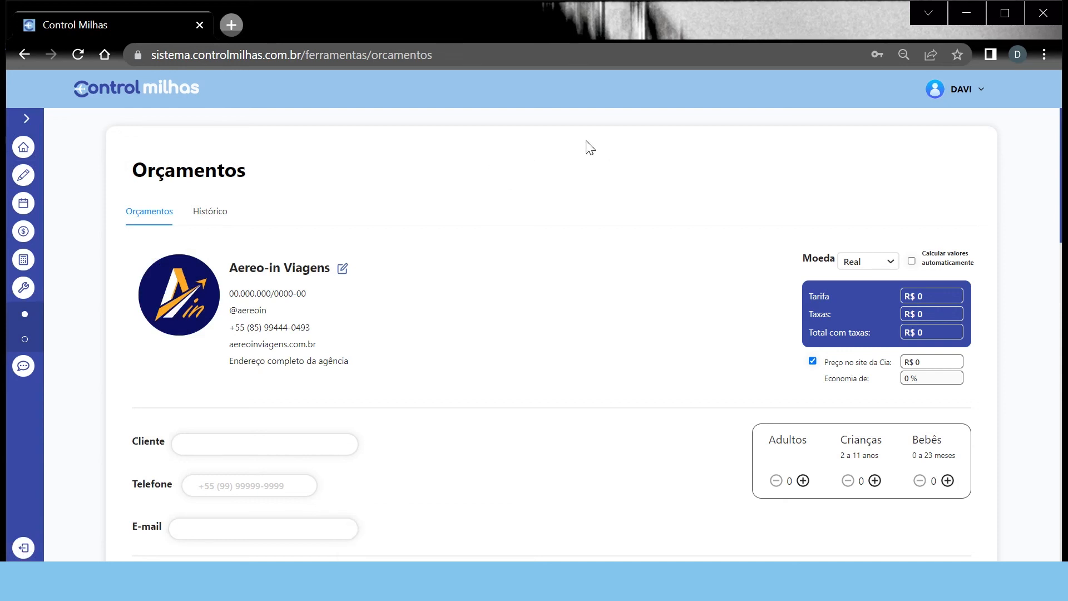
Open the home dashboard and go back to the Orçamentos tool.
mouse_move(36, 303)
click(40, 151)
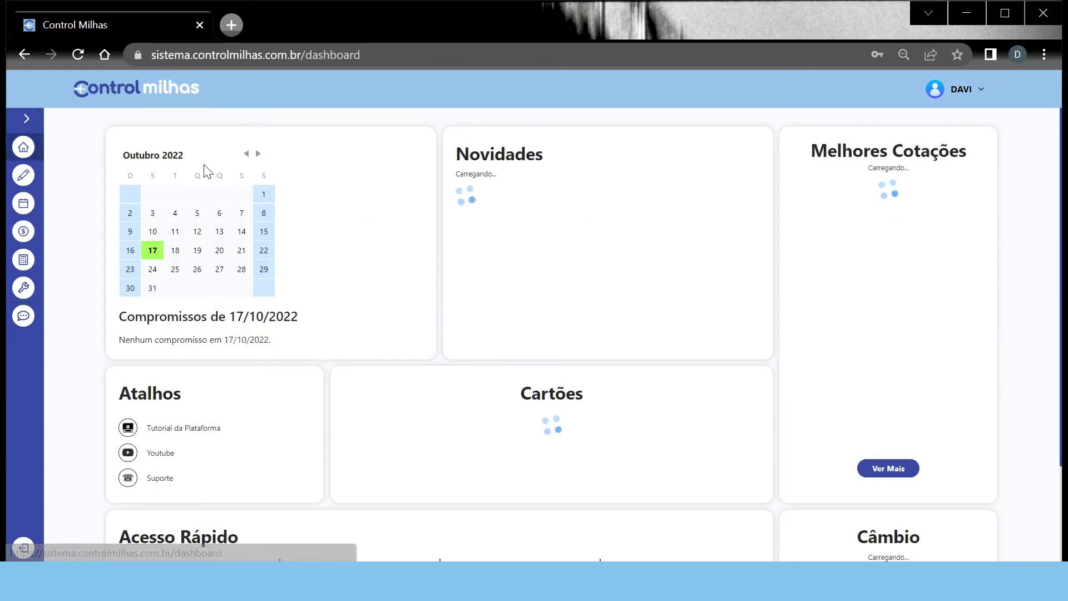
click(106, 293)
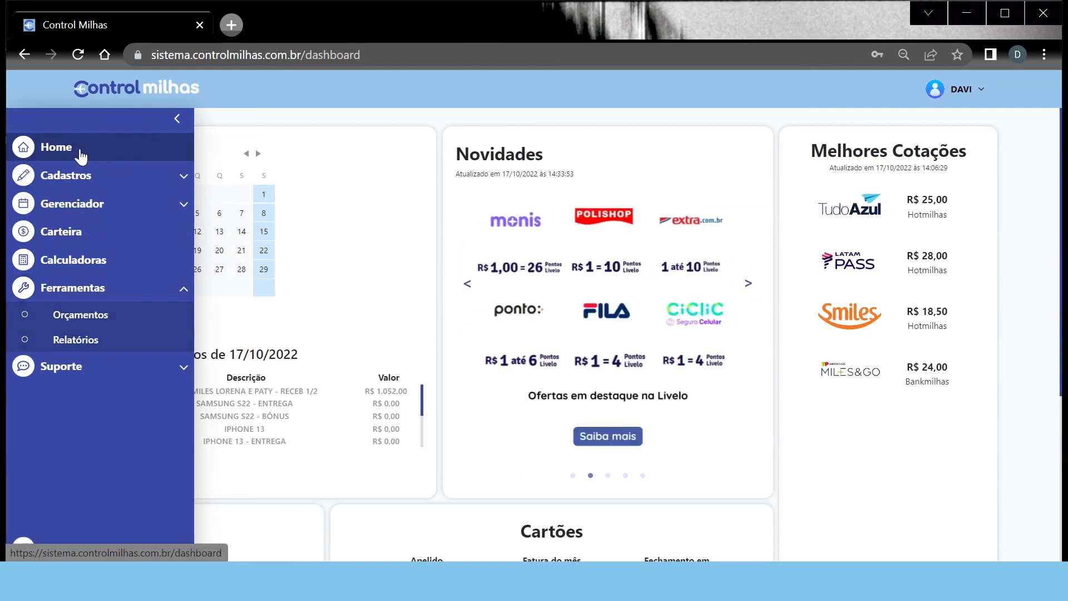
click(486, 581)
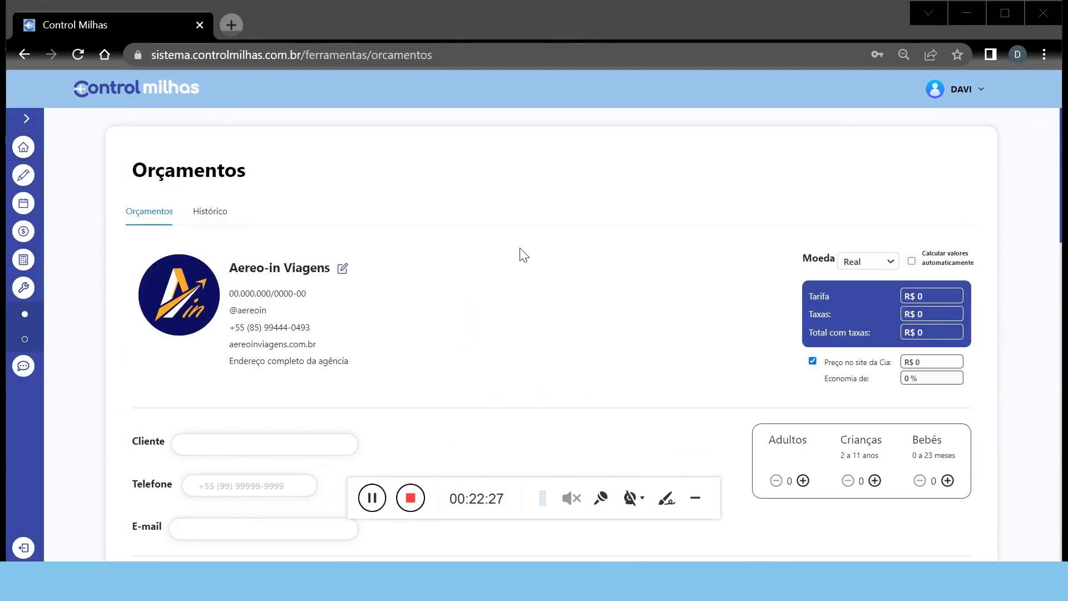
click(695, 497)
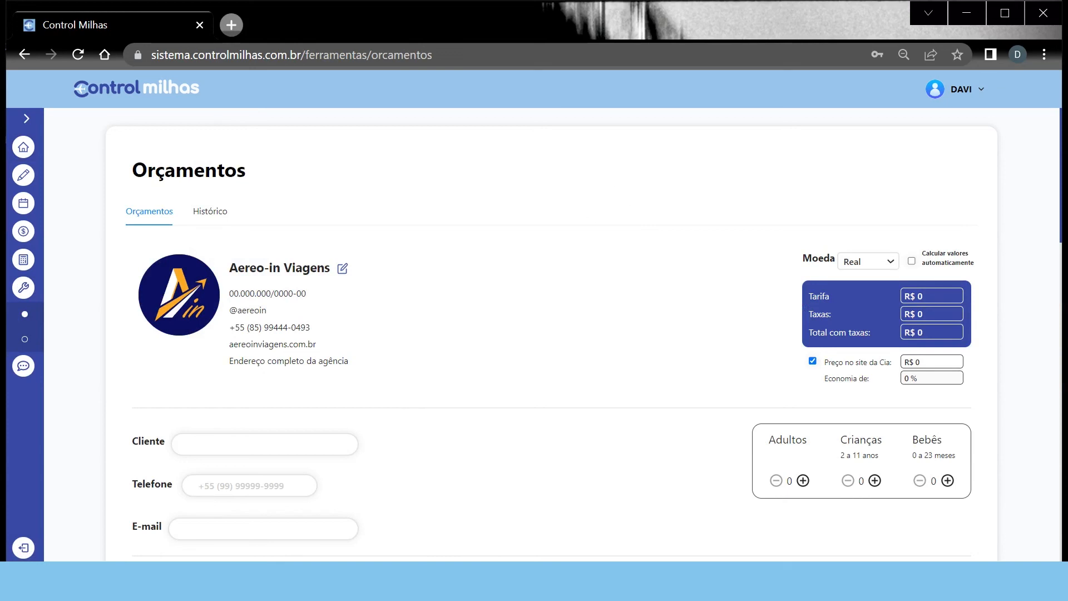
click(433, 582)
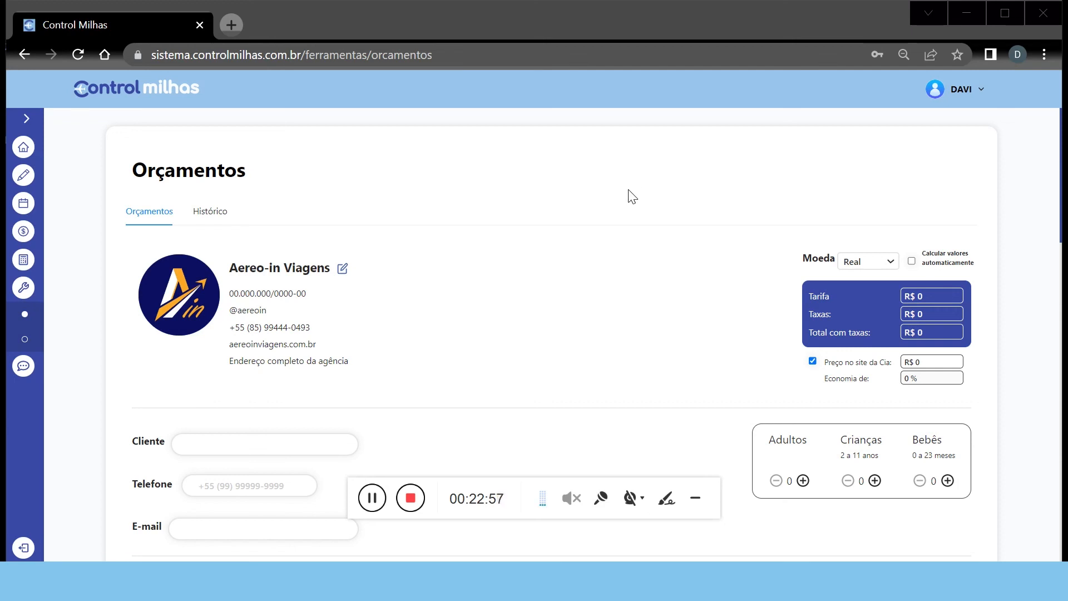
click(696, 497)
click(480, 582)
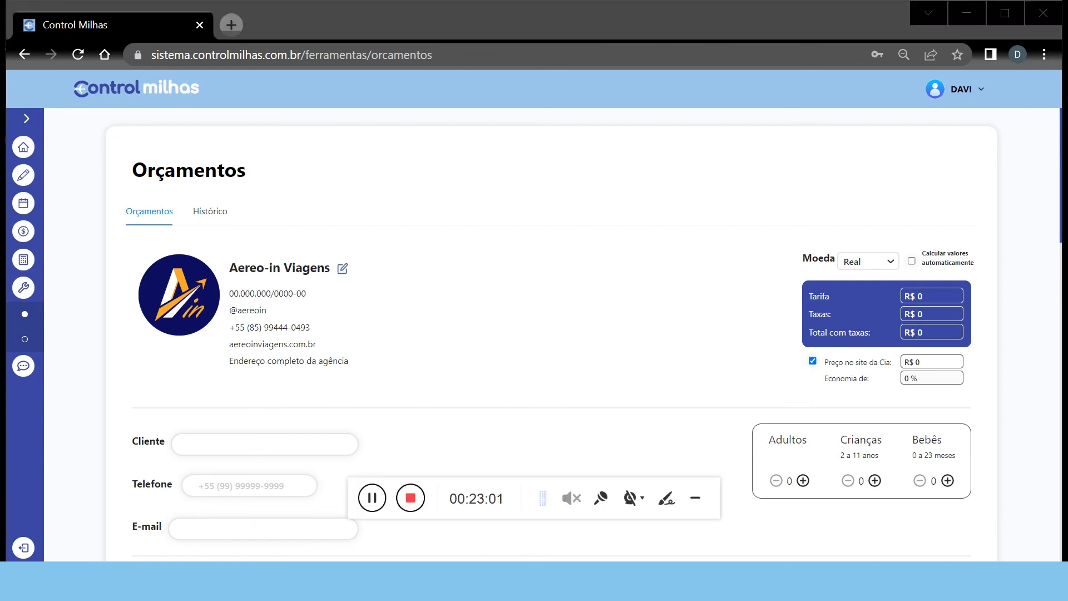